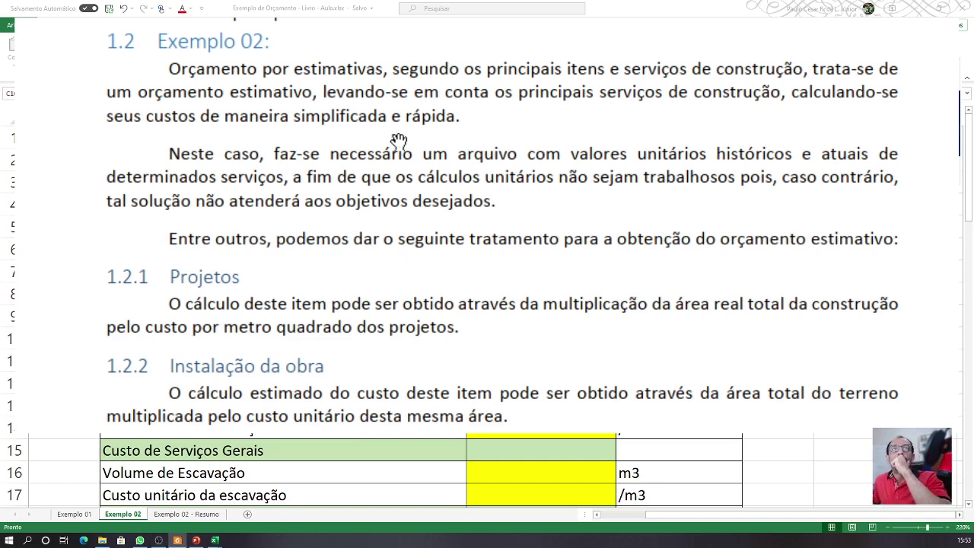
Step: Enter 5000 as the quantity for Área Total do Terreno and 2300 for Área total da Construção on the Exemplo 02 sheet
{"action": "scroll", "coordinate": [377, 176], "scroll_direction": "down", "scroll_amount": 2}
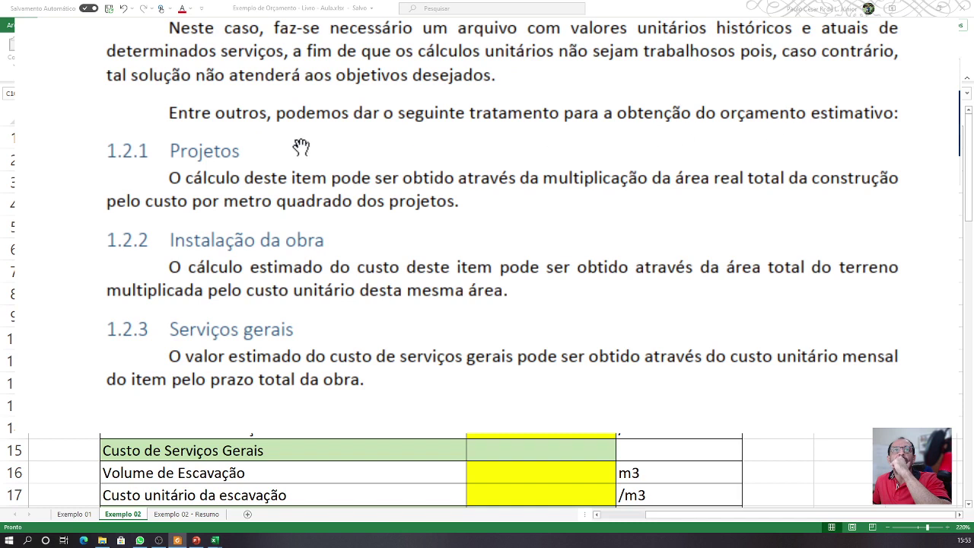
{"action": "scroll", "coordinate": [302, 147], "scroll_direction": "down", "scroll_amount": 1}
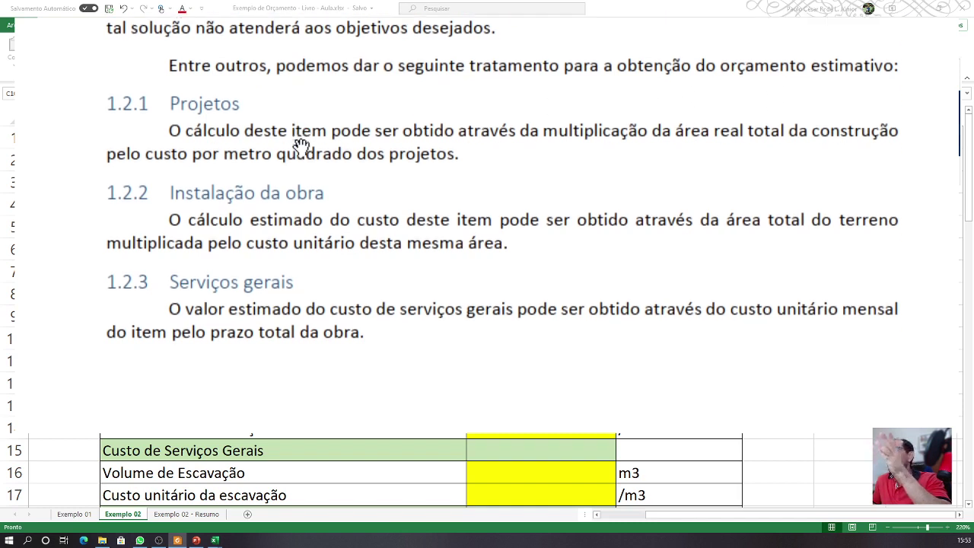
{"action": "scroll", "coordinate": [152, 148], "scroll_direction": "down", "scroll_amount": 1}
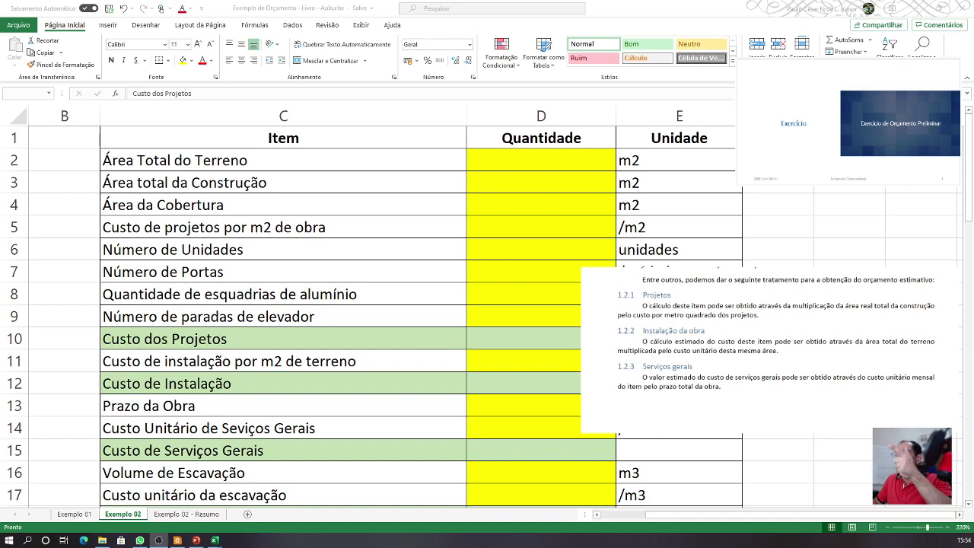
{"action": "left_click", "coordinate": [545, 161]}
{"action": "type", "text": "5000"}
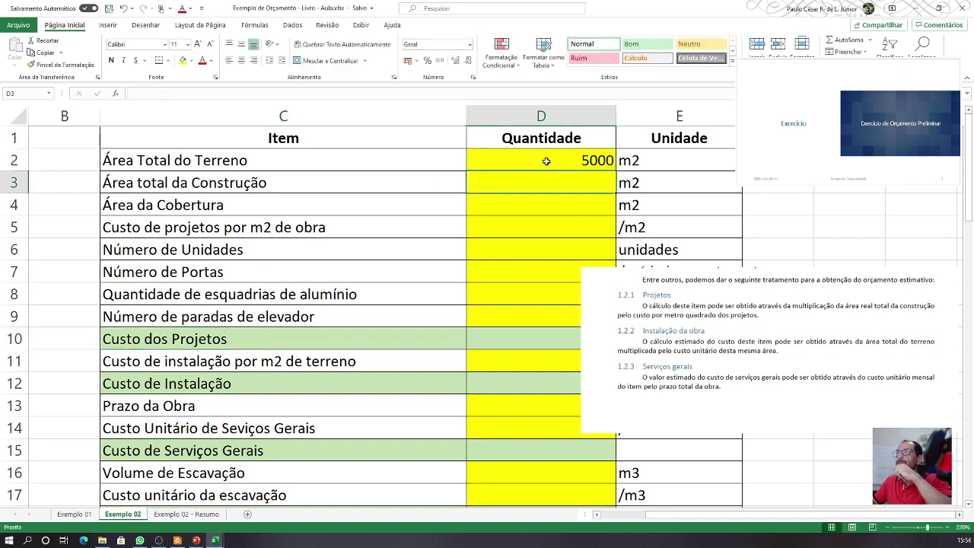
{"action": "key", "text": "Return"}
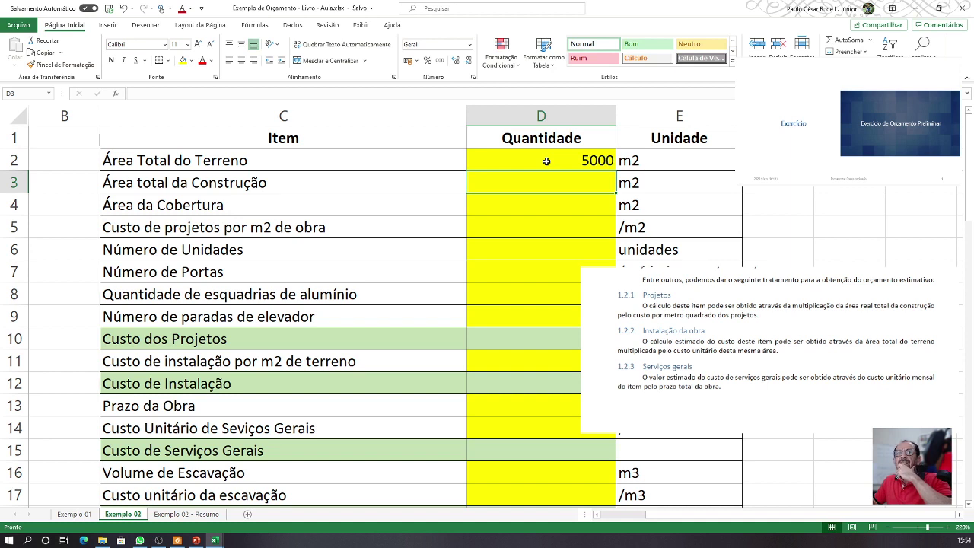
{"action": "type", "text": "2300"}
{"action": "key", "text": "Return"}
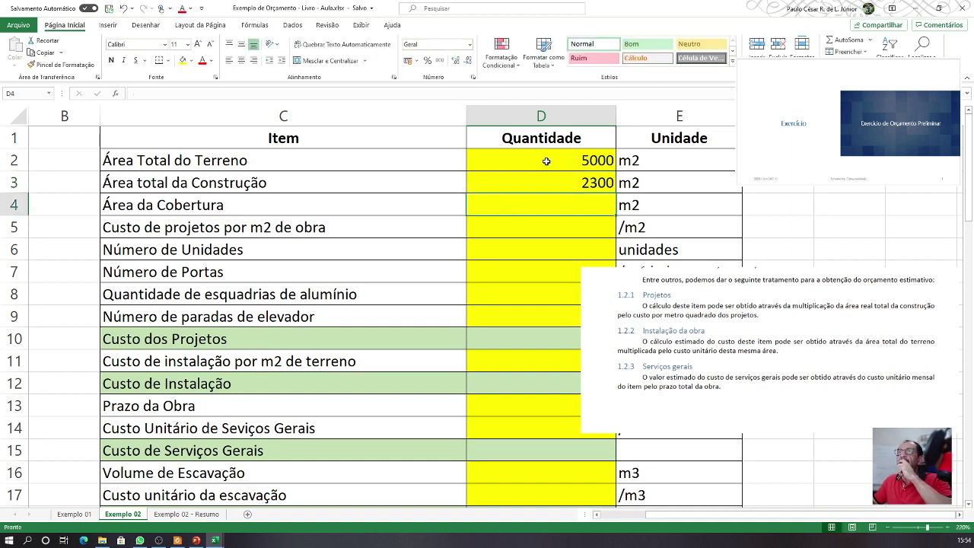
Step: Enter 250 as the quantity for Área da Cobertura and 18 for Custo de projetos por m2 de obra
{"action": "type", "text": "250"}
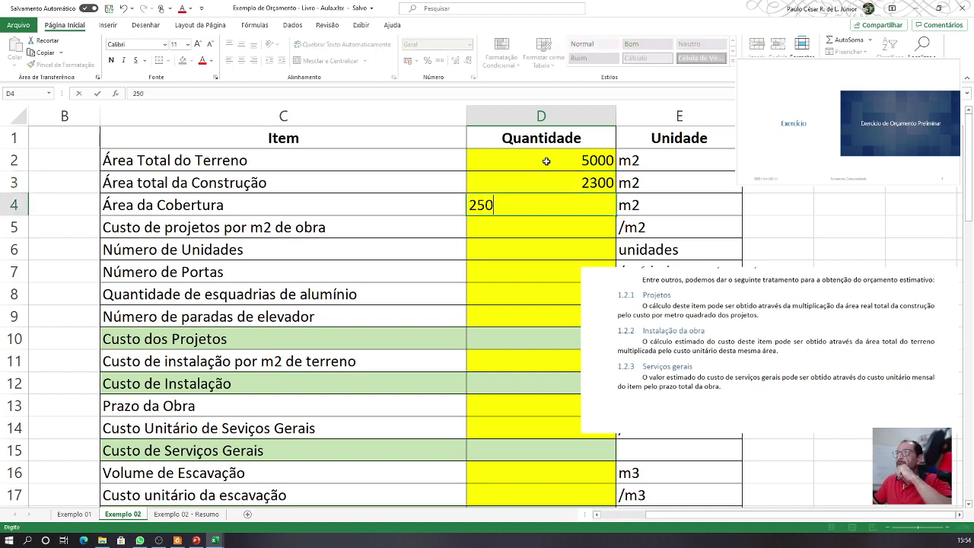
{"action": "key", "text": "Return"}
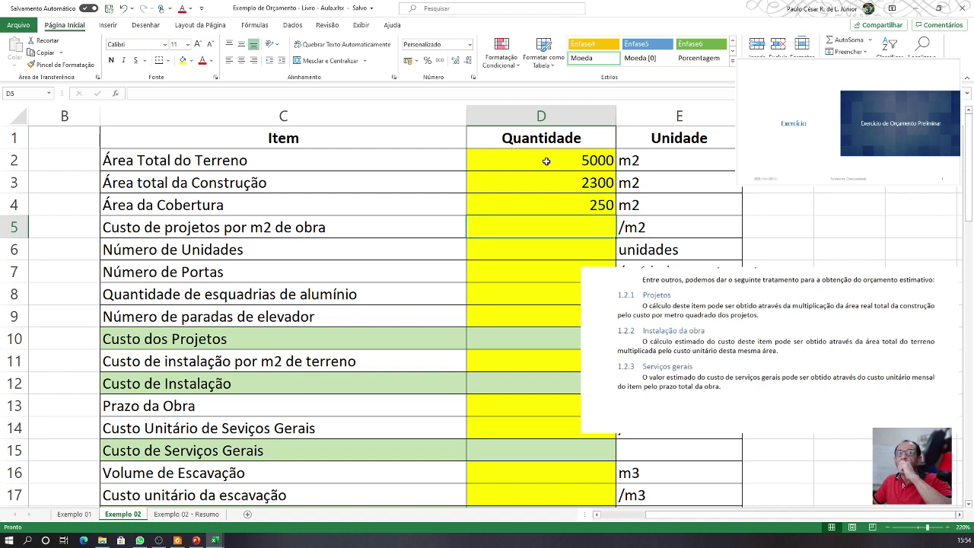
{"action": "type", "text": "18"}
{"action": "key", "text": "Return"}
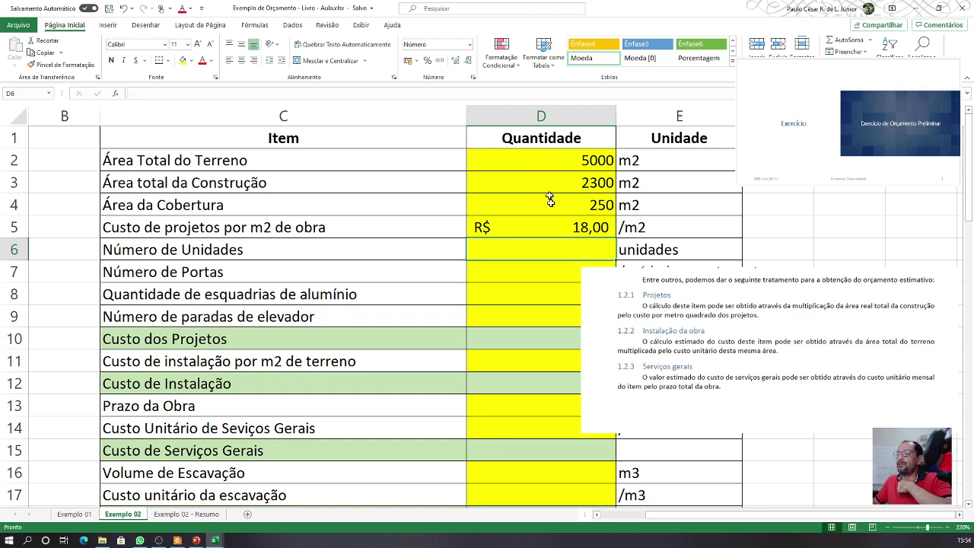
{"action": "left_click", "coordinate": [557, 222]}
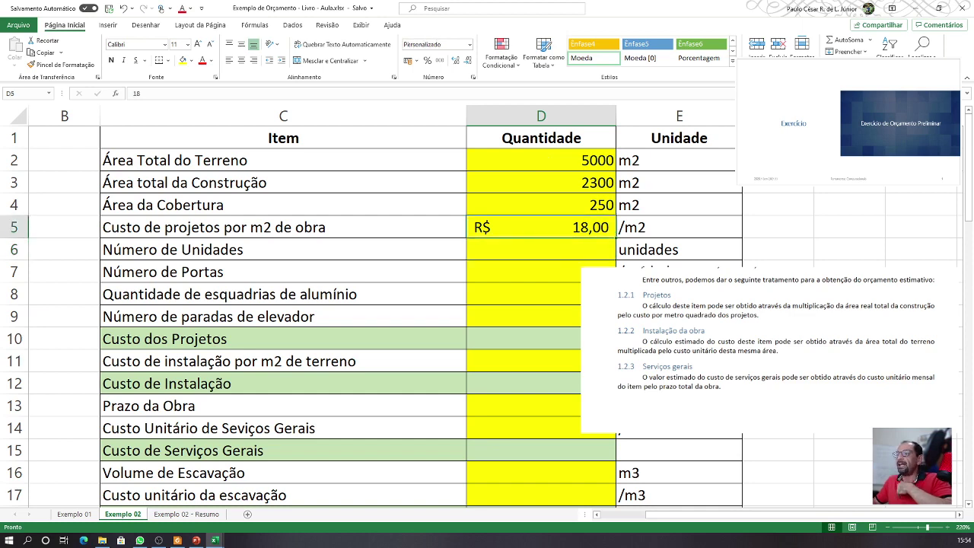
Step: Switch to the exercise document and read section 1.2.4 Trabalhos em terra, highlighting the unit price per cubic metre of excavation
{"action": "key", "text": "alt+Tab"}
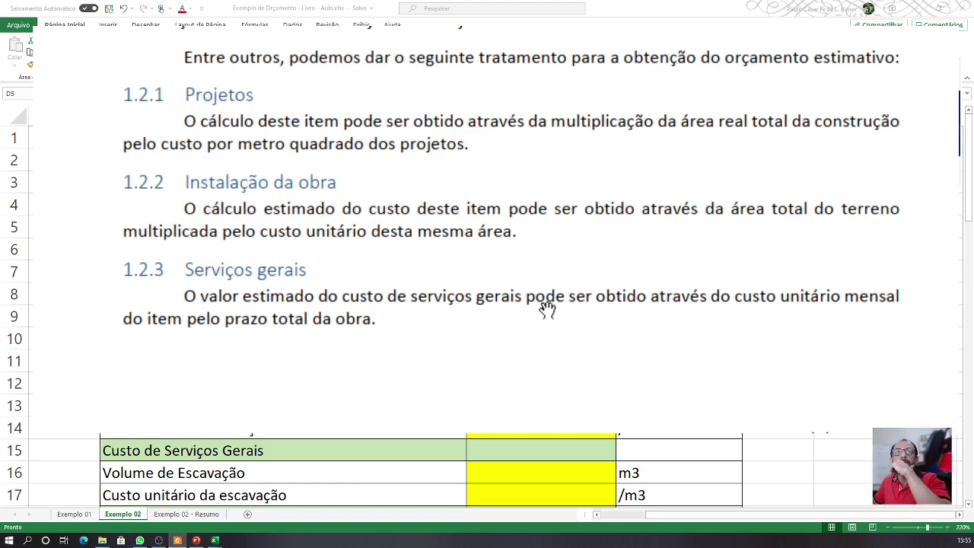
{"action": "scroll", "coordinate": [561, 301], "scroll_direction": "up", "scroll_amount": 1}
{"action": "scroll", "coordinate": [560, 300], "scroll_direction": "down", "scroll_amount": 6}
{"action": "scroll", "coordinate": [561, 299], "scroll_direction": "down", "scroll_amount": 5}
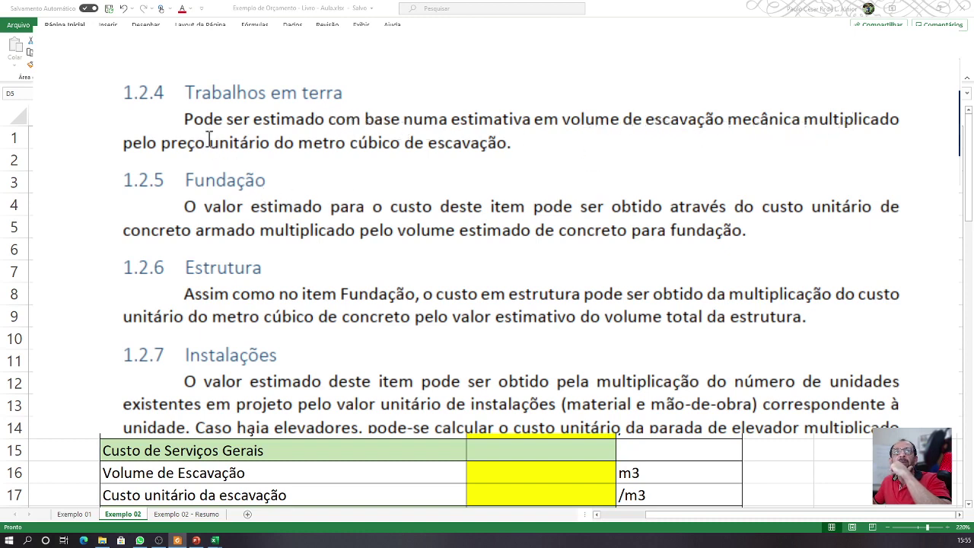
{"action": "left_click_drag", "start_coordinate": [220, 144], "coordinate": [506, 144]}
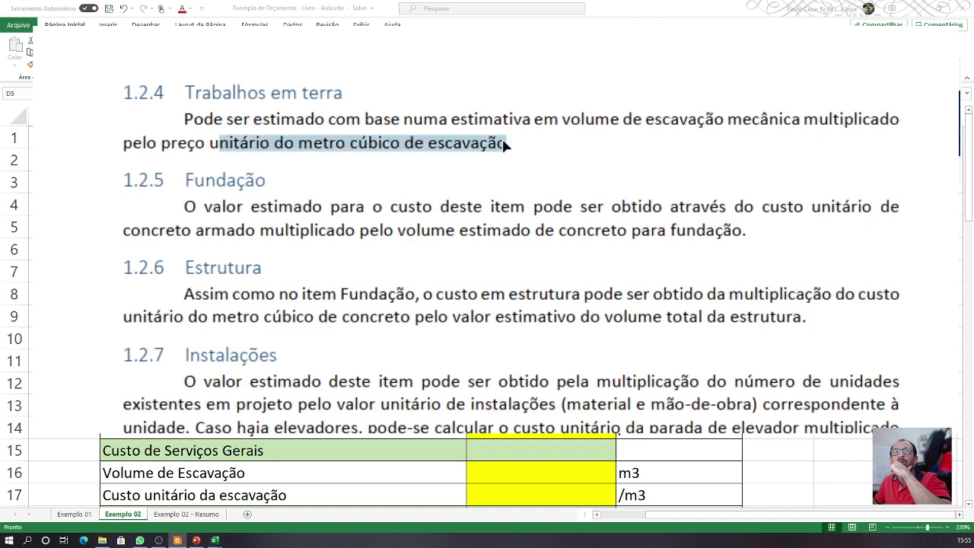
Step: Return to the Exemplo 02 sheet and examine the excavation rows: volume, unit cost and Custo de Escavação, with their units
{"action": "left_click", "coordinate": [134, 457]}
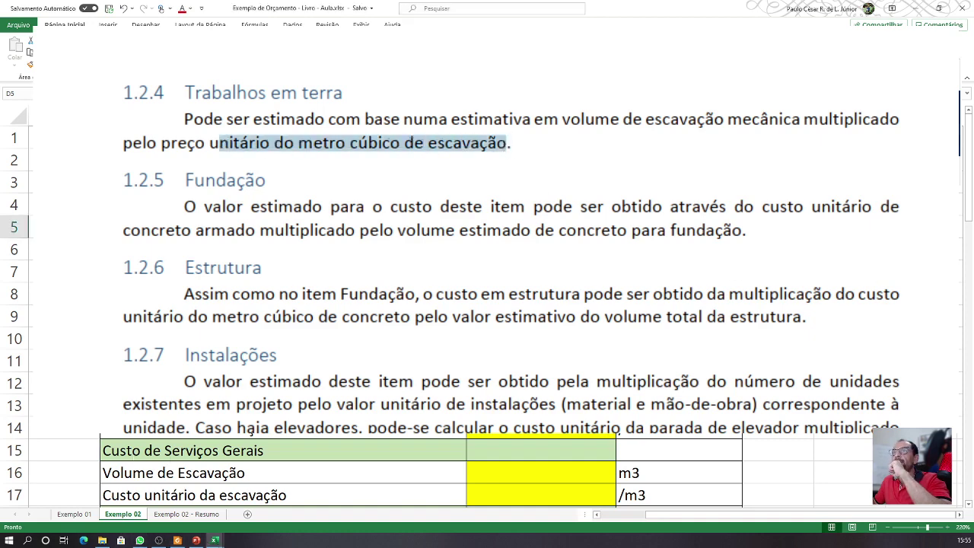
{"action": "scroll", "coordinate": [250, 431], "scroll_direction": "down", "scroll_amount": 4}
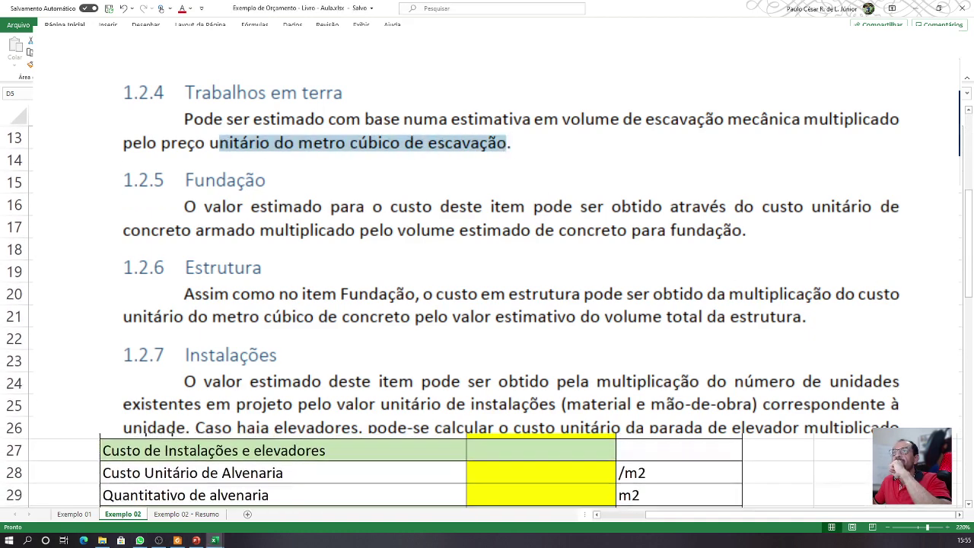
{"action": "left_click", "coordinate": [266, 271]}
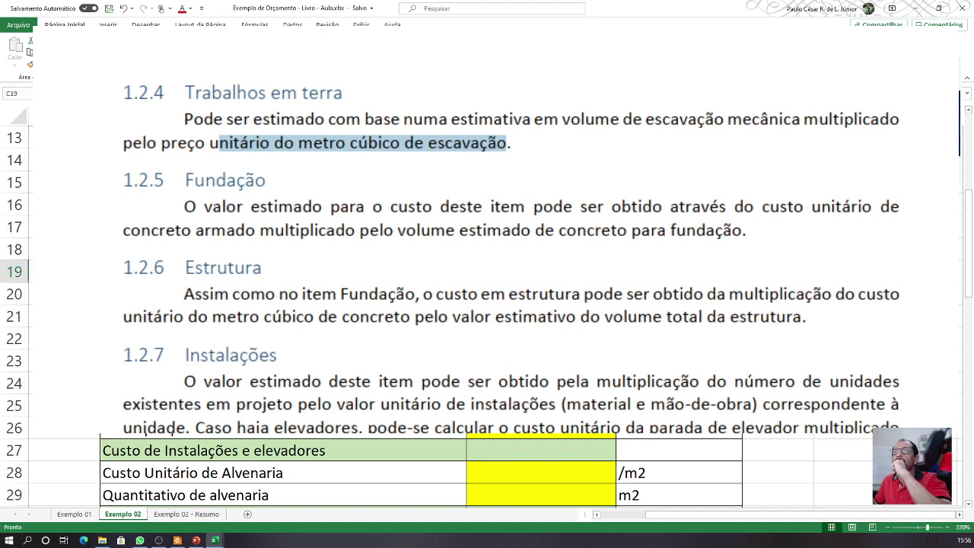
{"action": "left_click", "coordinate": [541, 293]}
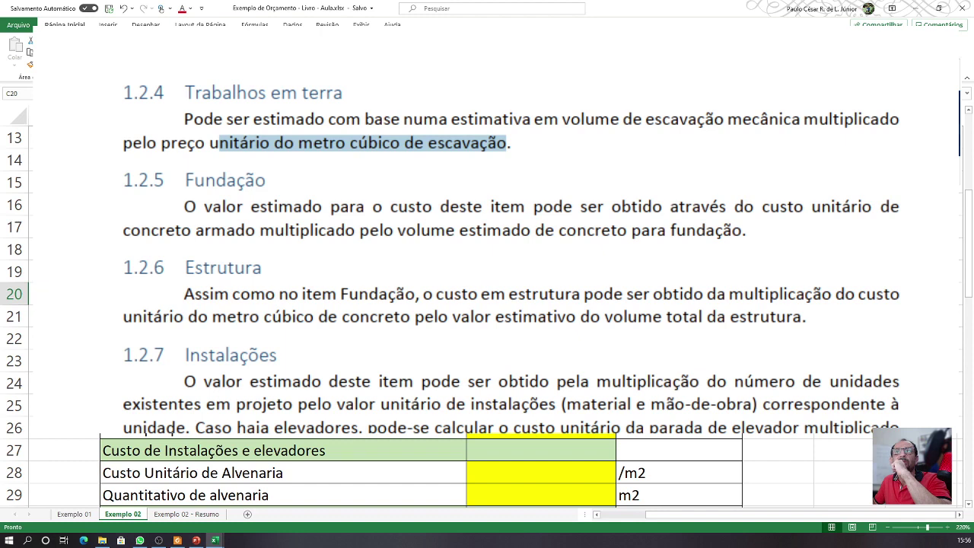
{"action": "scroll", "coordinate": [175, 427], "scroll_direction": "up", "scroll_amount": 2}
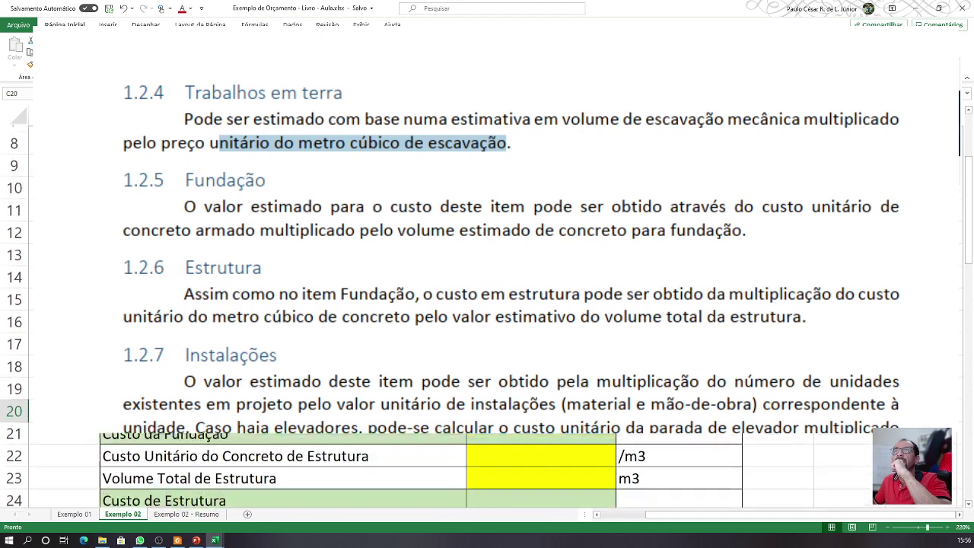
{"action": "scroll", "coordinate": [164, 431], "scroll_direction": "up", "scroll_amount": 2}
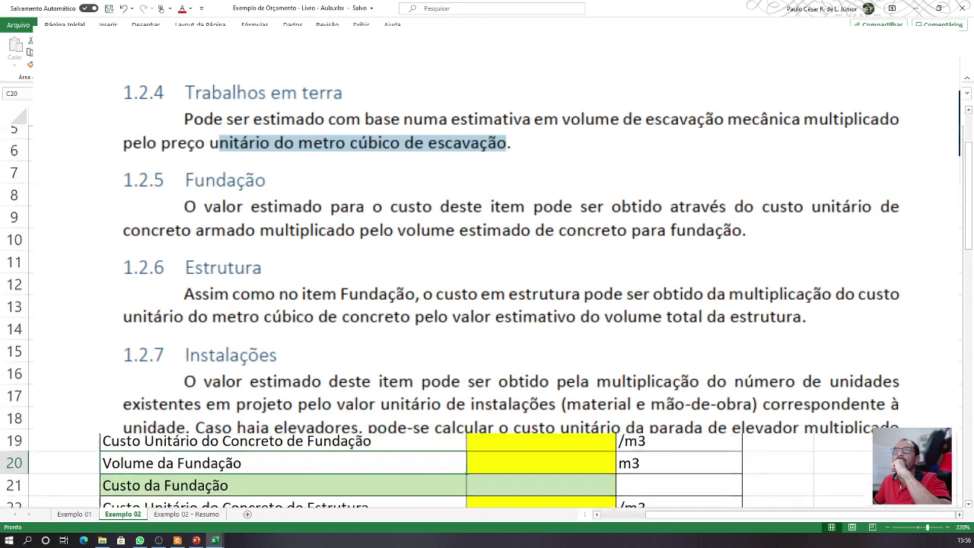
{"action": "scroll", "coordinate": [228, 456], "scroll_direction": "down", "scroll_amount": 4}
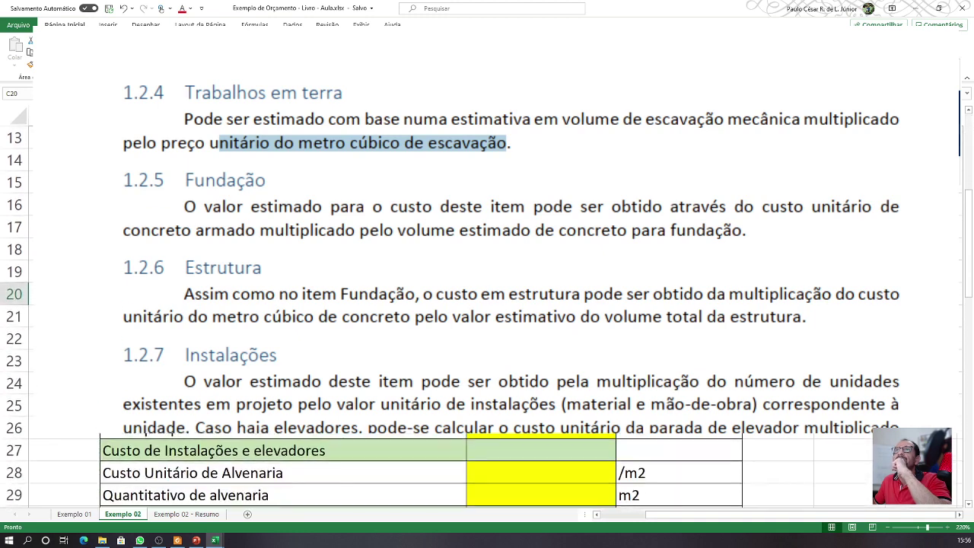
{"action": "left_click", "coordinate": [283, 206]}
{"action": "left_click", "coordinate": [283, 227]}
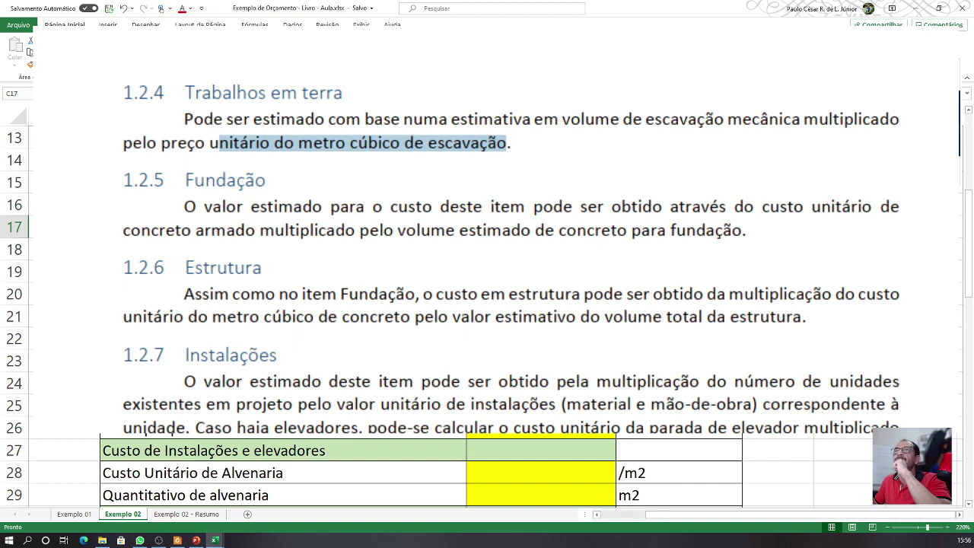
{"action": "left_click_drag", "start_coordinate": [283, 250], "coordinate": [283, 206]}
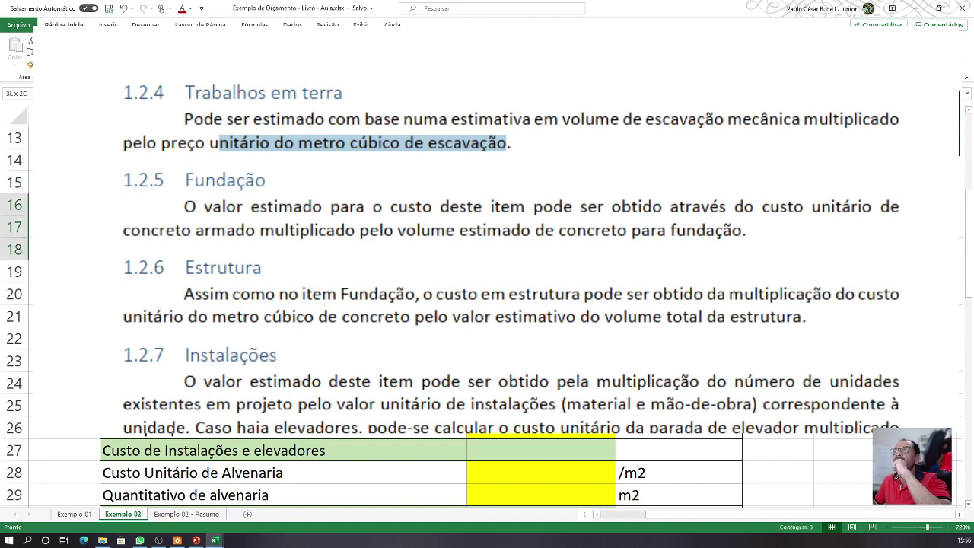
{"action": "left_click_drag", "start_coordinate": [679, 206], "coordinate": [679, 205]}
{"action": "left_click", "coordinate": [283, 227]}
{"action": "left_click", "coordinate": [283, 206]}
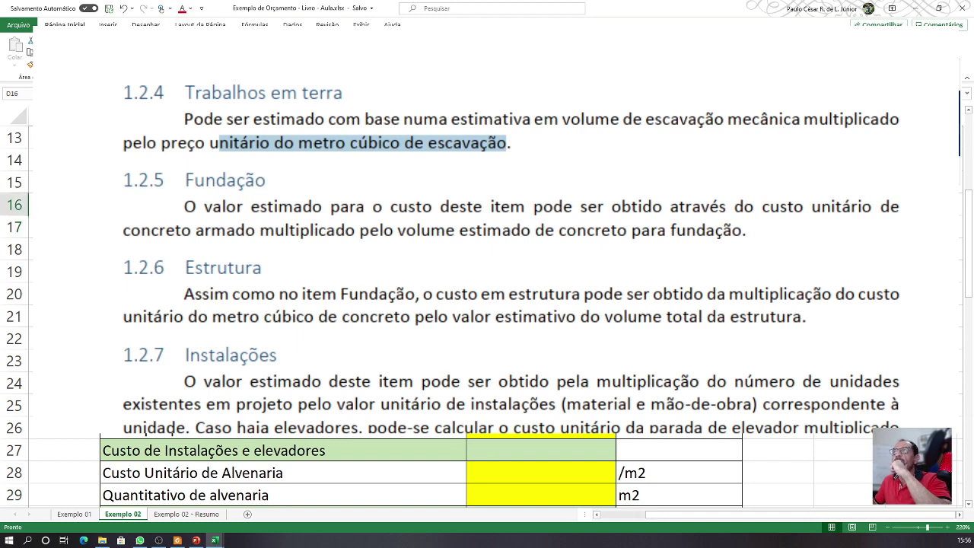
{"action": "left_click", "coordinate": [283, 228]}
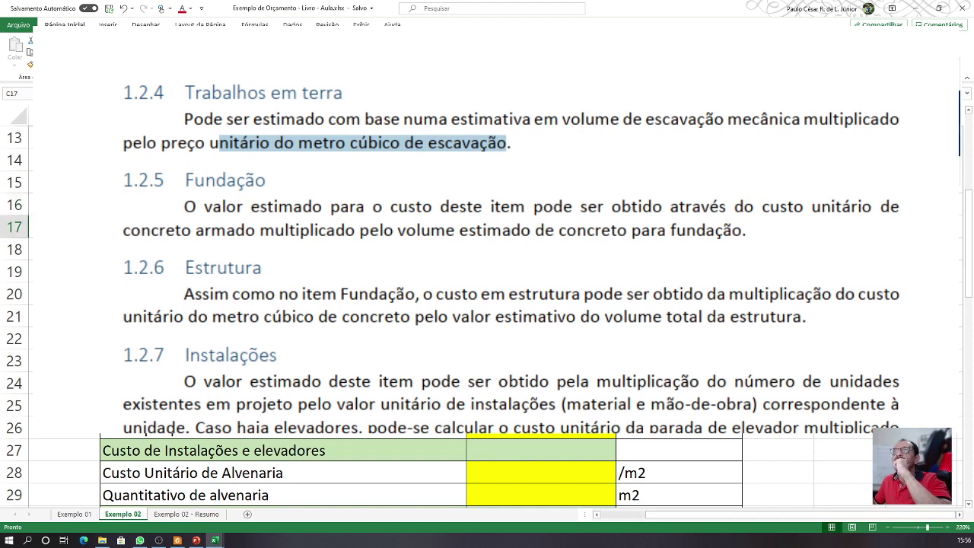
{"action": "left_click", "coordinate": [541, 205]}
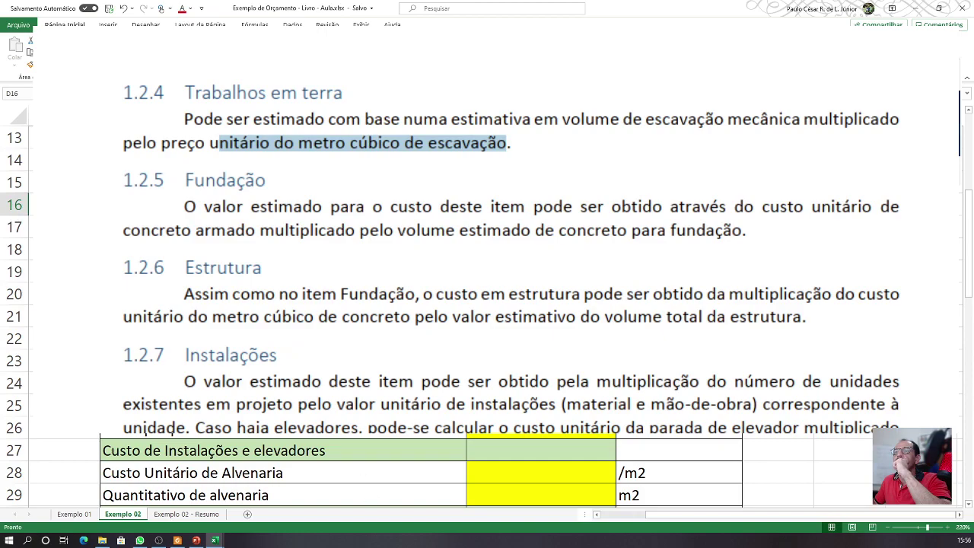
{"action": "key", "text": "alt+Tab"}
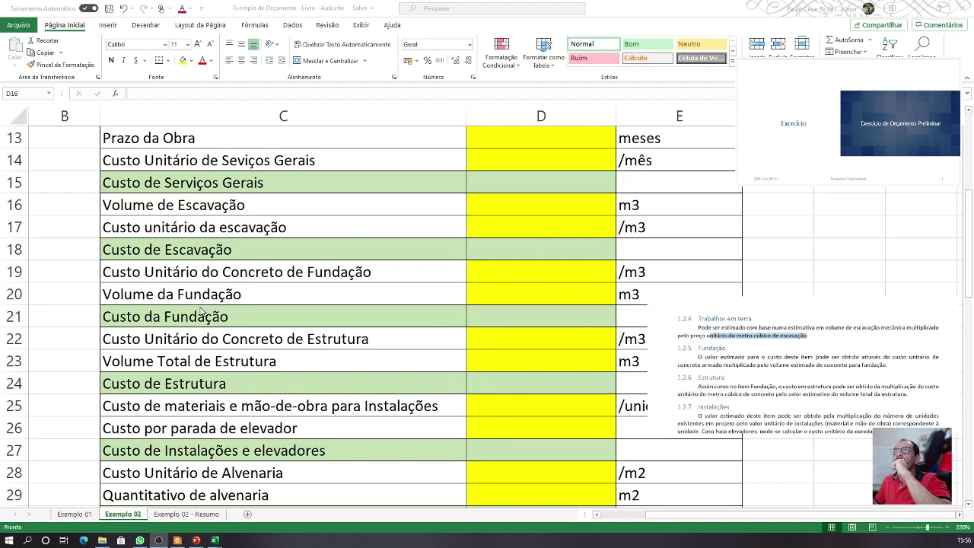
{"action": "key", "text": "alt+Tab"}
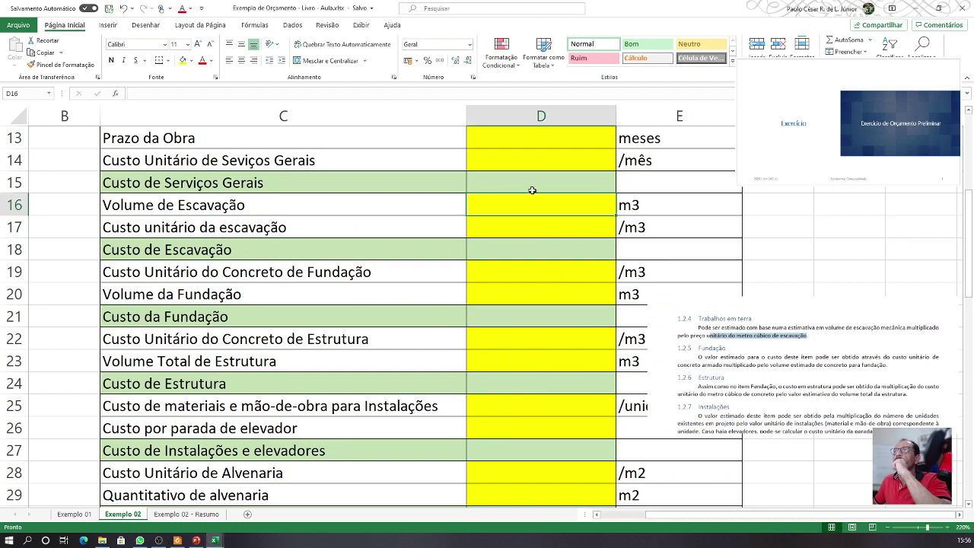
{"action": "left_click", "coordinate": [514, 234]}
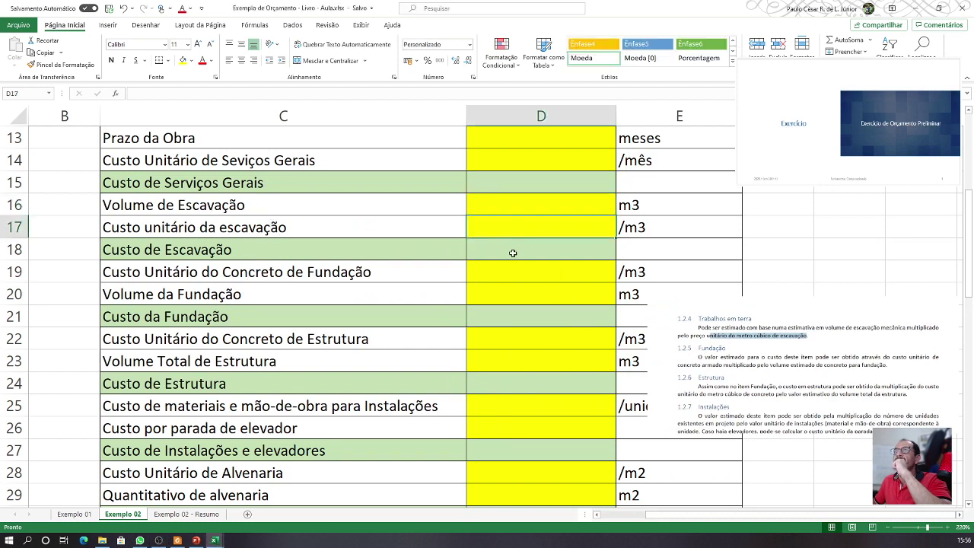
{"action": "left_click", "coordinate": [512, 252]}
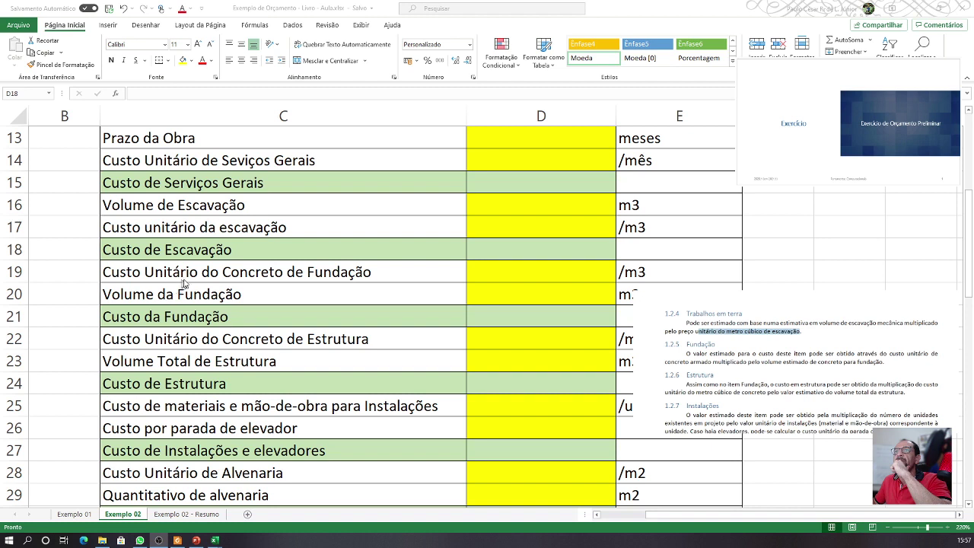
Step: Examine the foundation rows: Custo Unitário do Concreto de Fundação, Volume da Fundação and Custo da Fundação, including the units per item
{"action": "left_click", "coordinate": [193, 318]}
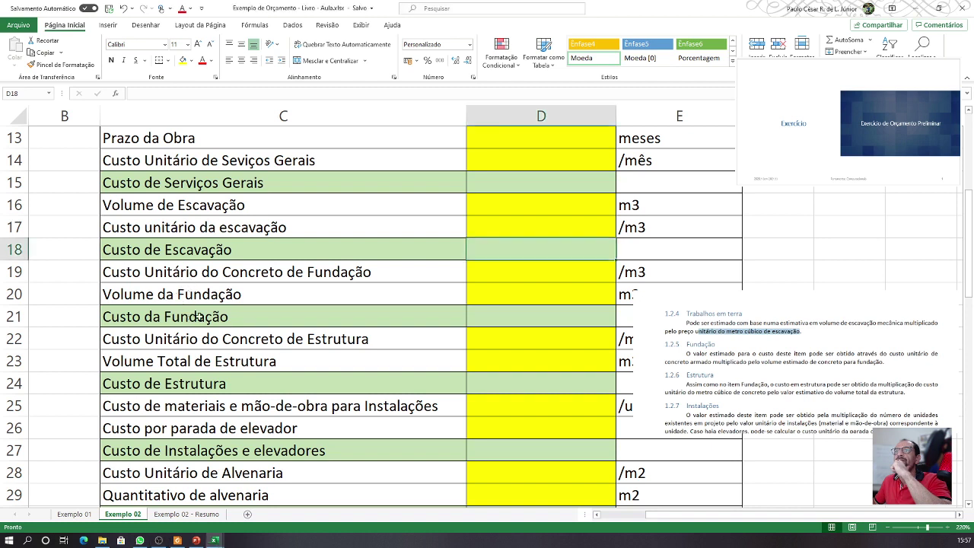
{"action": "left_click", "coordinate": [197, 317]}
{"action": "left_click", "coordinate": [190, 274]}
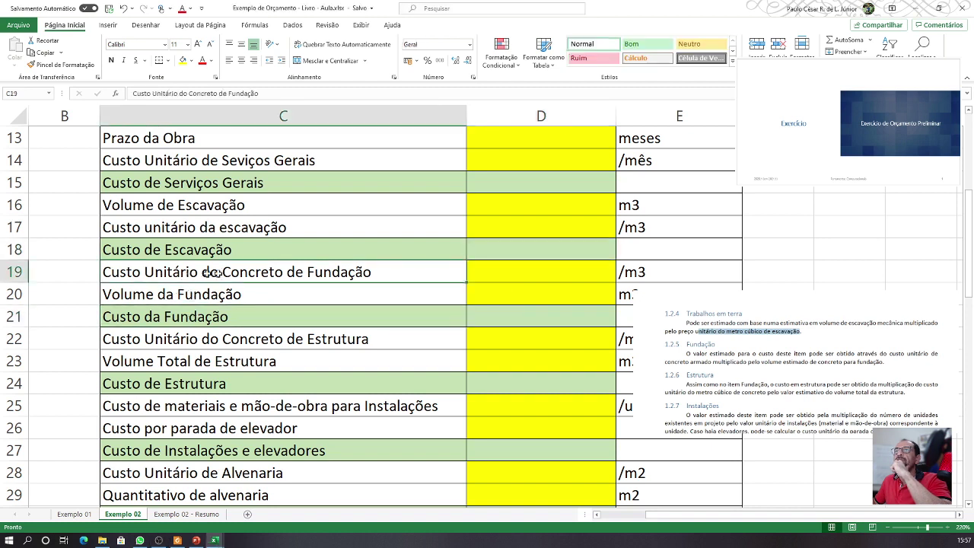
{"action": "left_click", "coordinate": [535, 269]}
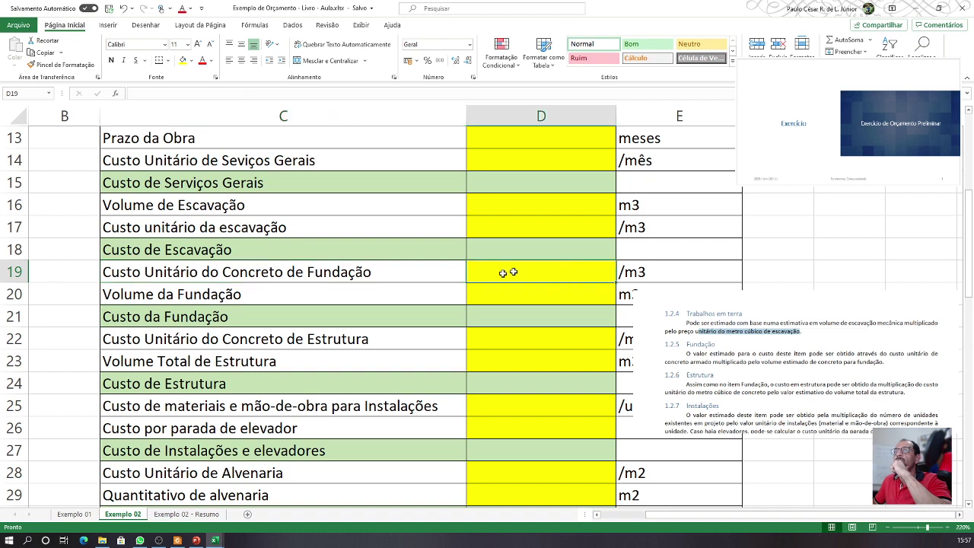
{"action": "left_click", "coordinate": [294, 292]}
{"action": "left_click", "coordinate": [449, 275]}
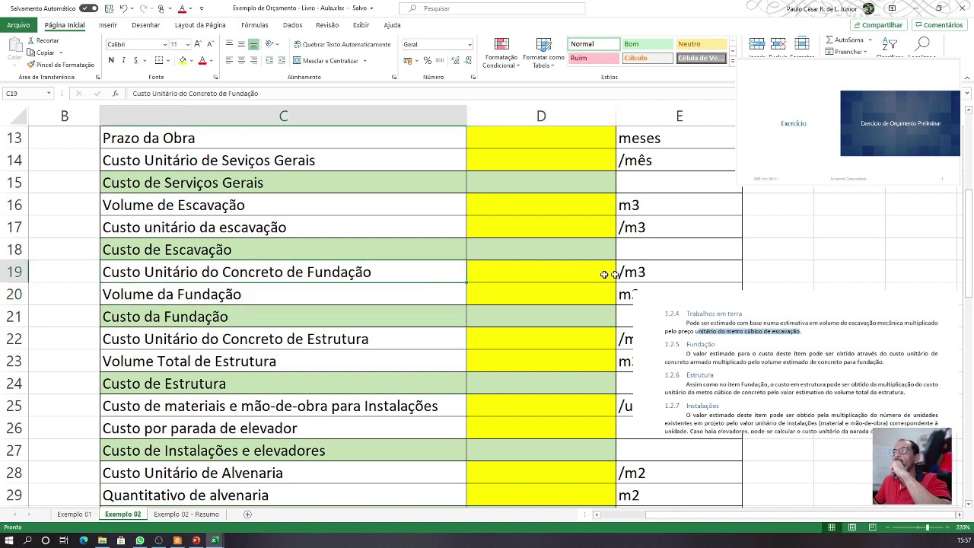
{"action": "left_click", "coordinate": [656, 273]}
{"action": "left_click", "coordinate": [443, 296]}
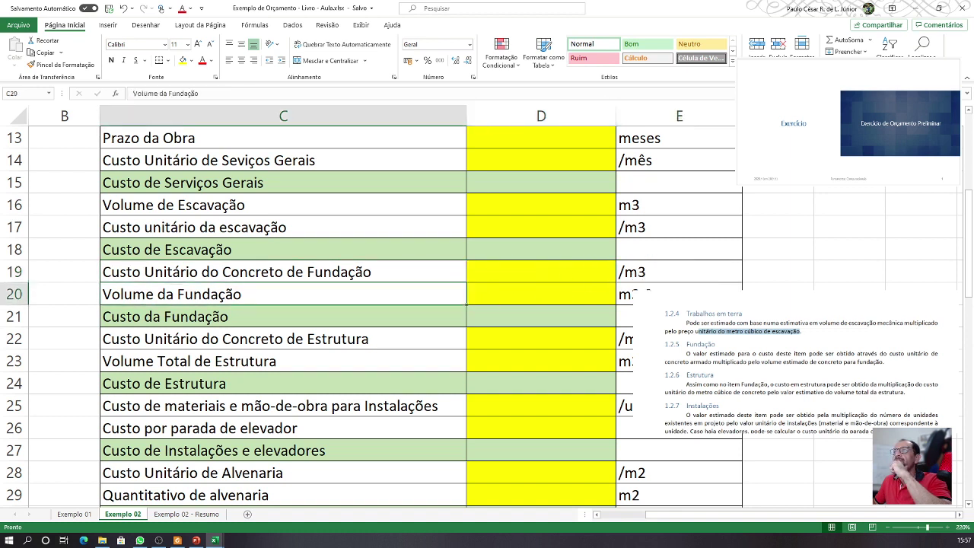
{"action": "left_click", "coordinate": [647, 294]}
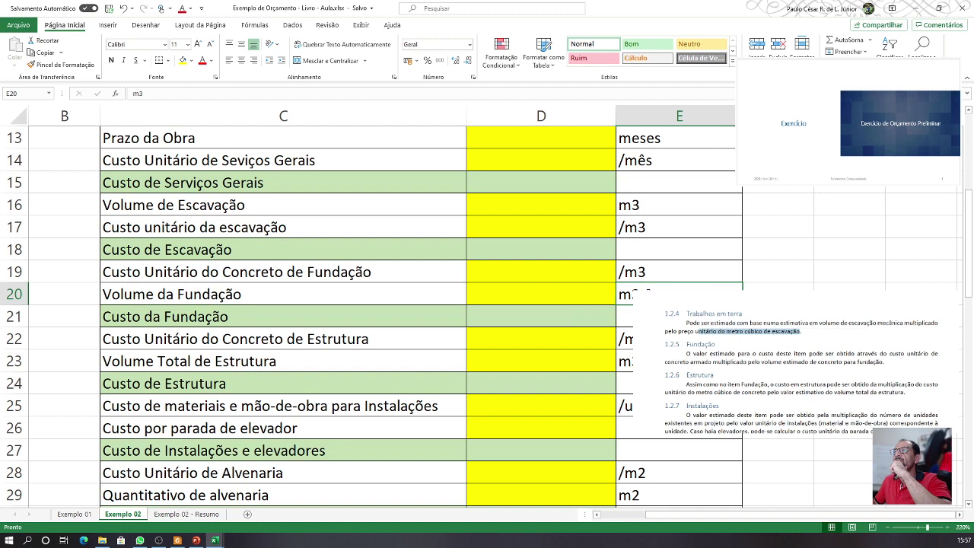
Step: Examine the Custo da Fundação and Custo de Estrutura rows in the Exemplo 02 sheet
{"action": "left_click", "coordinate": [578, 310]}
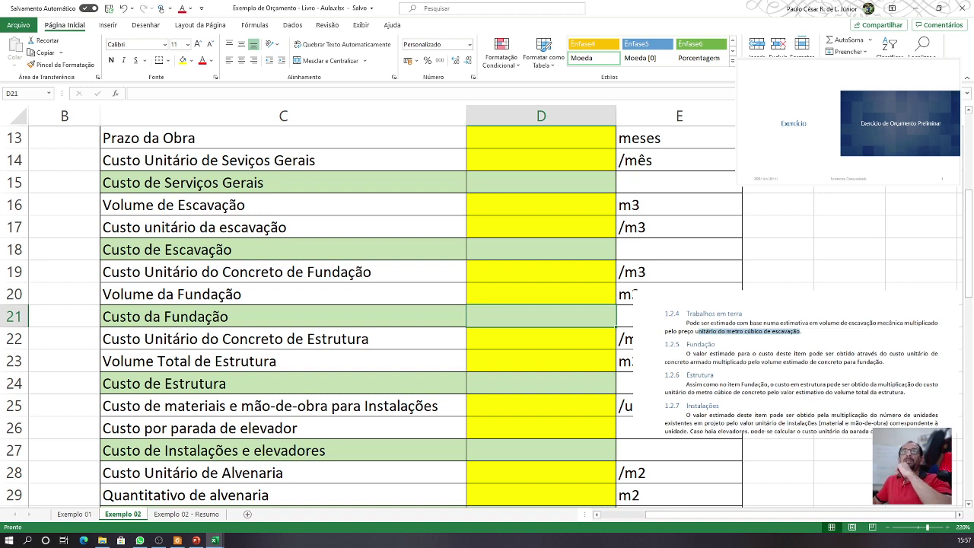
{"action": "left_click", "coordinate": [177, 318]}
{"action": "left_click", "coordinate": [175, 383]}
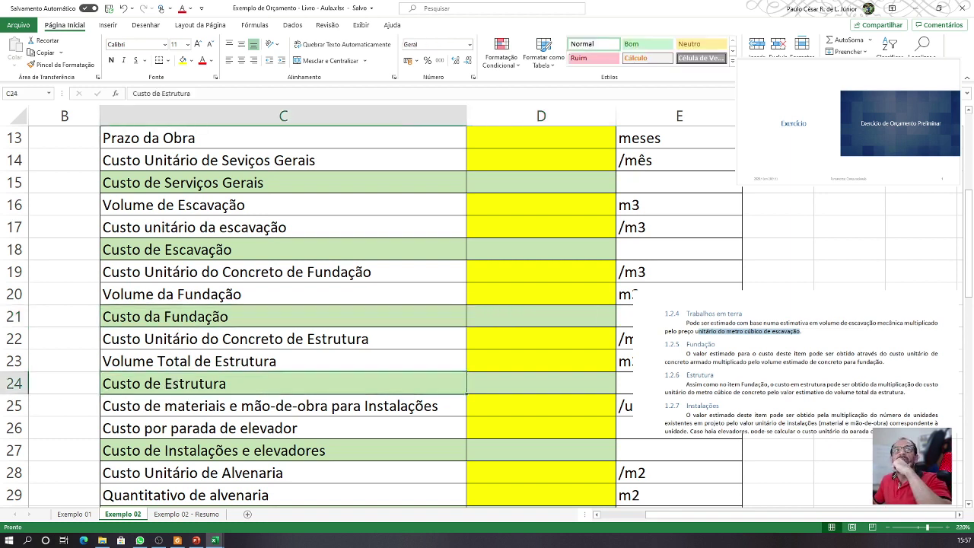
Step: Switch to the exercise document and read from section 1.2.5 Fundação through 1.2.21 Remuneração da construtora to the numbered assumptions of the Exemplo
{"action": "left_click", "coordinate": [722, 378]}
{"action": "scroll", "coordinate": [722, 378], "scroll_direction": "down", "scroll_amount": 2}
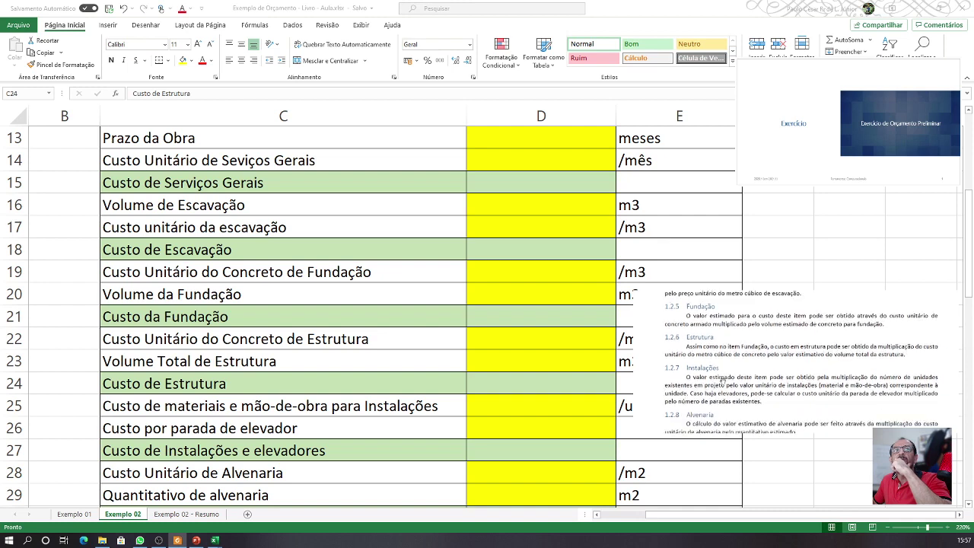
{"action": "scroll", "coordinate": [722, 378], "scroll_direction": "down", "scroll_amount": 3}
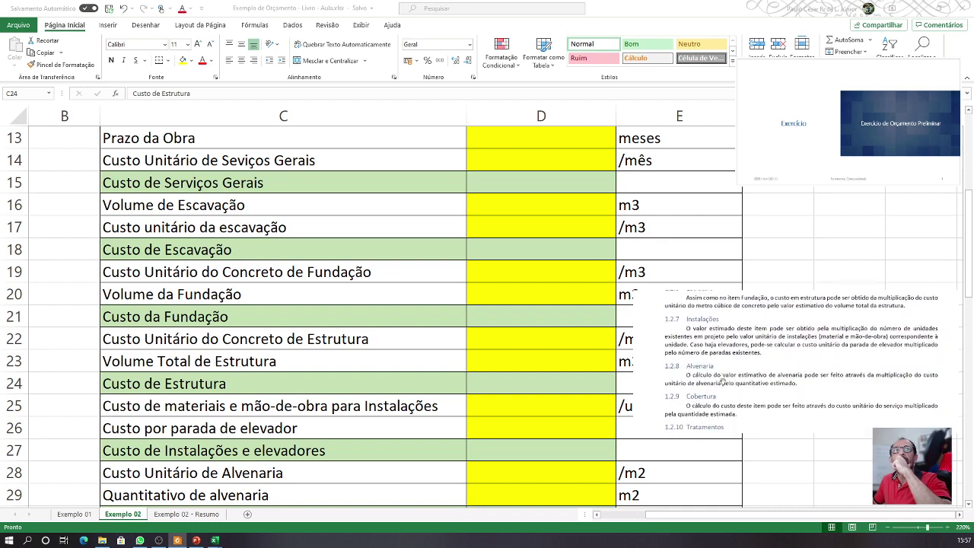
{"action": "scroll", "coordinate": [708, 335], "scroll_direction": "down", "scroll_amount": 3}
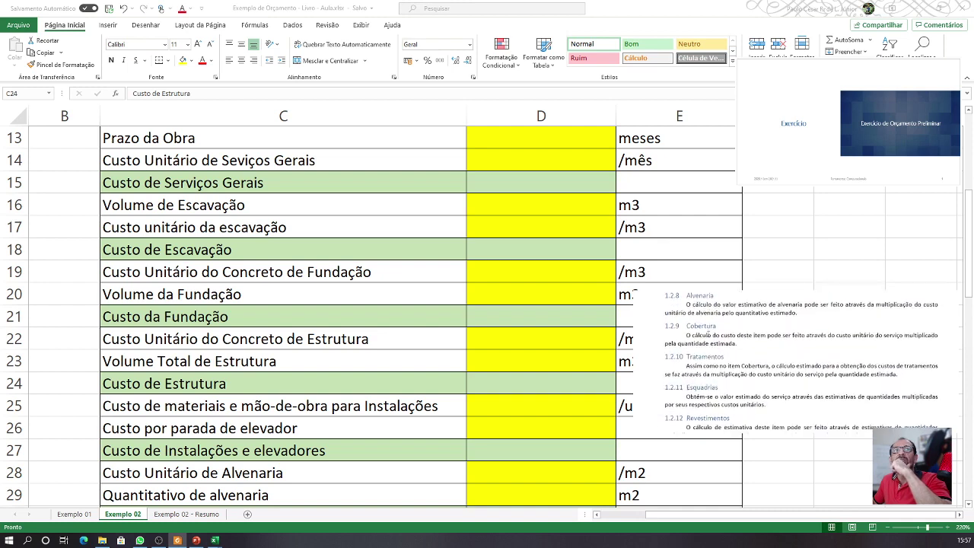
{"action": "scroll", "coordinate": [708, 335], "scroll_direction": "down", "scroll_amount": 3}
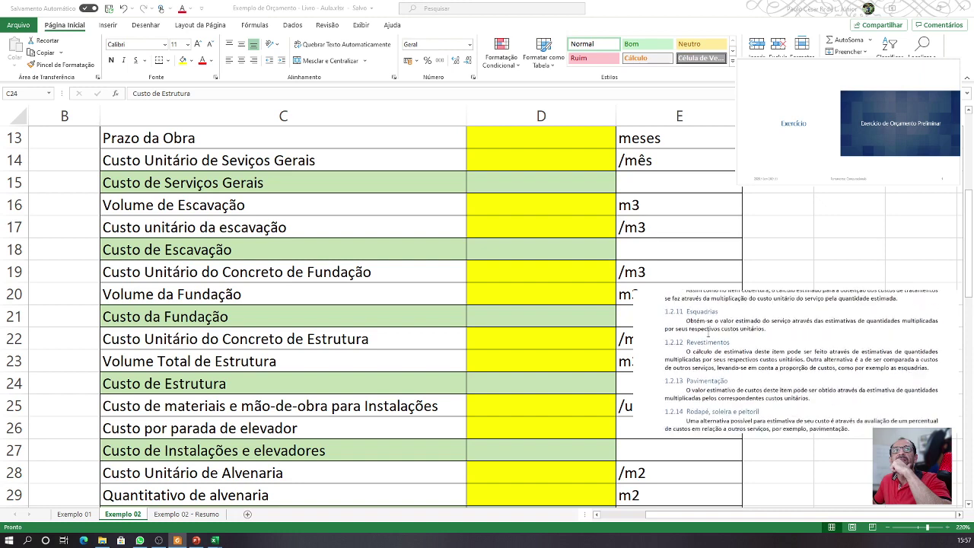
{"action": "scroll", "coordinate": [709, 333], "scroll_direction": "down", "scroll_amount": 3}
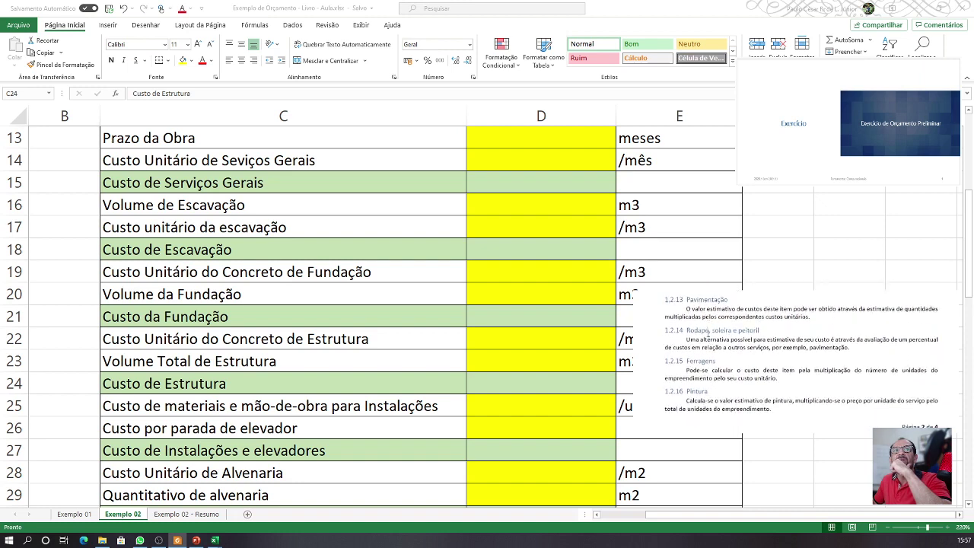
{"action": "scroll", "coordinate": [708, 332], "scroll_direction": "down", "scroll_amount": 3}
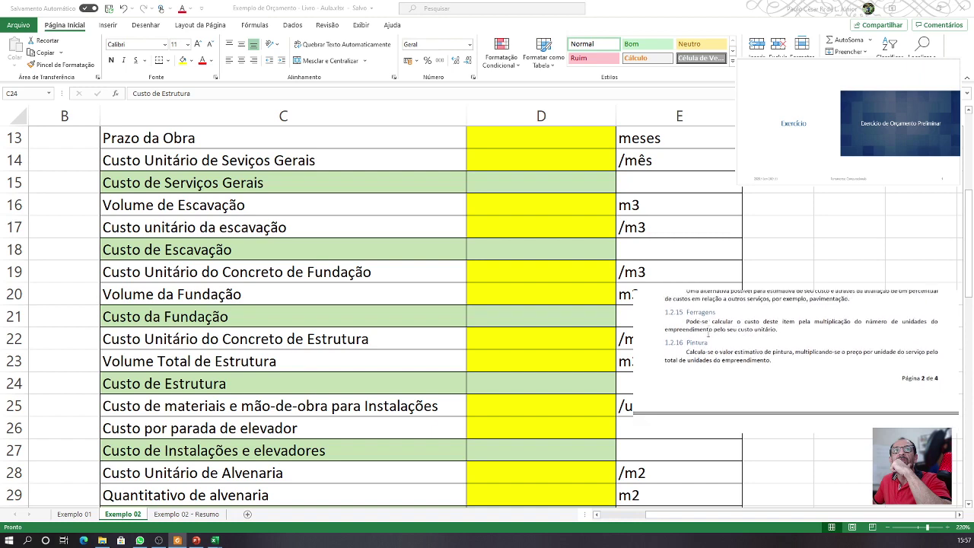
{"action": "scroll", "coordinate": [708, 333], "scroll_direction": "down", "scroll_amount": 6}
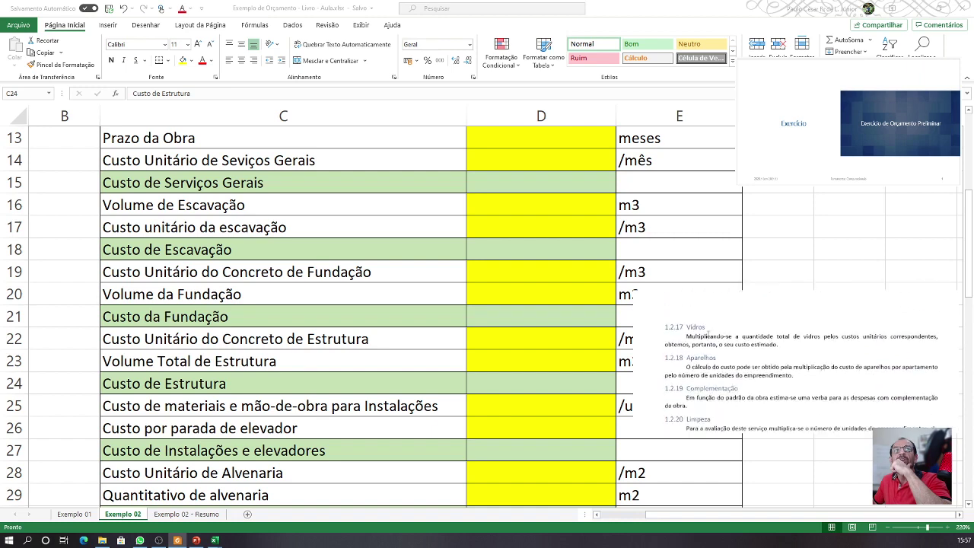
{"action": "scroll", "coordinate": [707, 335], "scroll_direction": "down", "scroll_amount": 2}
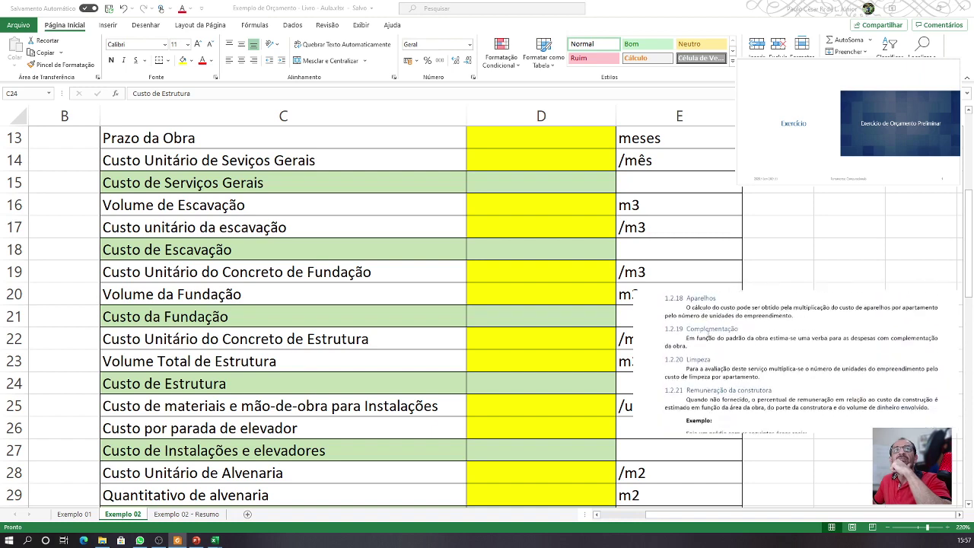
{"action": "scroll", "coordinate": [708, 335], "scroll_direction": "down", "scroll_amount": 3}
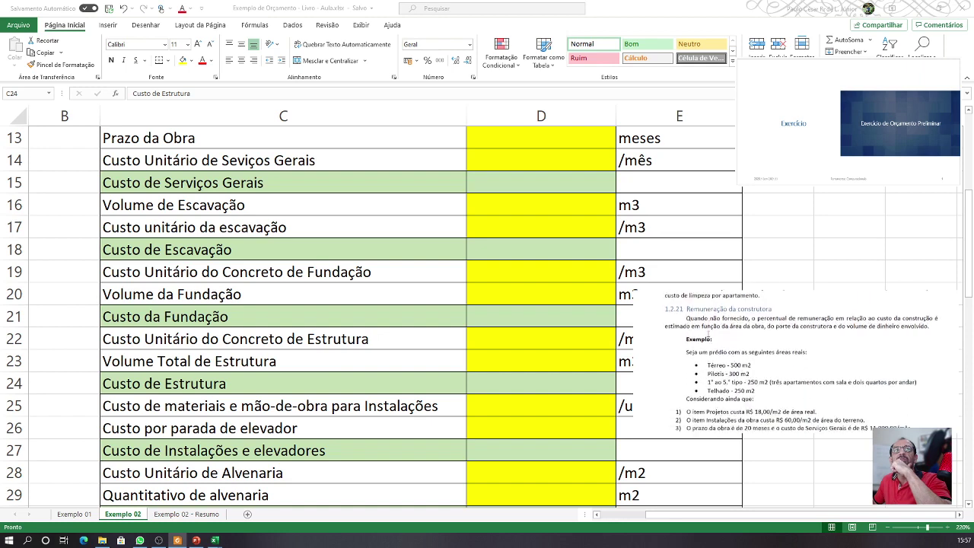
{"action": "scroll", "coordinate": [708, 336], "scroll_direction": "down", "scroll_amount": 3}
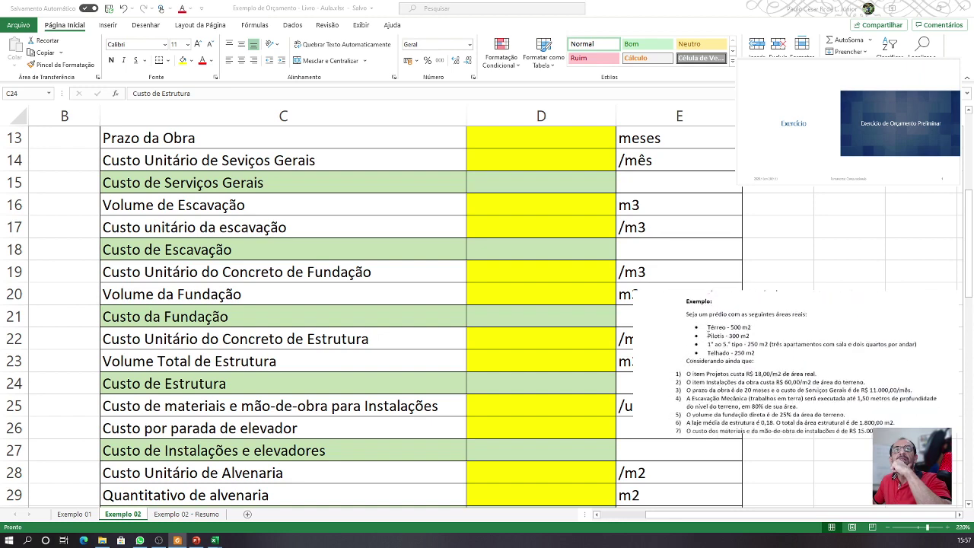
{"action": "scroll", "coordinate": [708, 334], "scroll_direction": "down", "scroll_amount": 2}
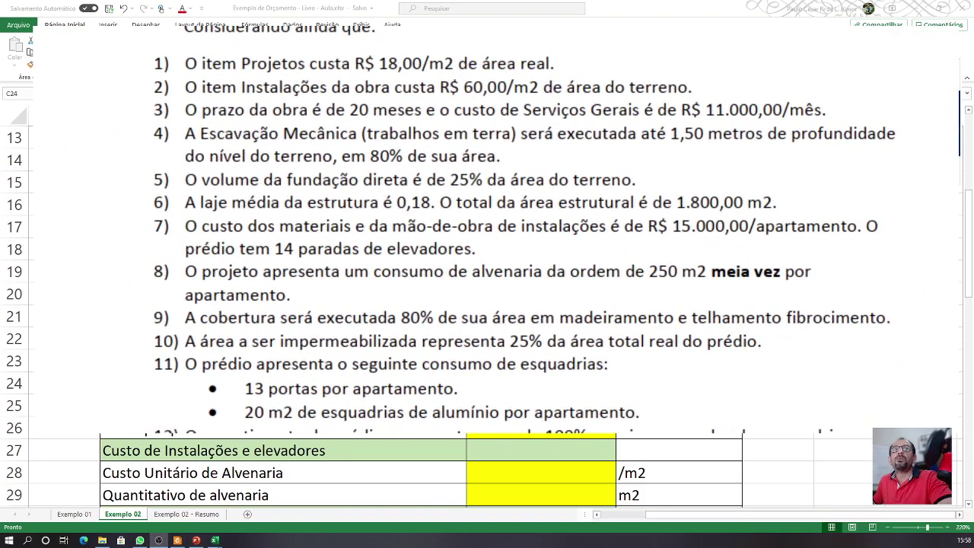
Step: Read assumptions 1 to 5 of the Exemplo, highlighting project and installation costs, construction period, excavation and the direct foundation volume
{"action": "left_click_drag", "start_coordinate": [388, 64], "coordinate": [454, 64]}
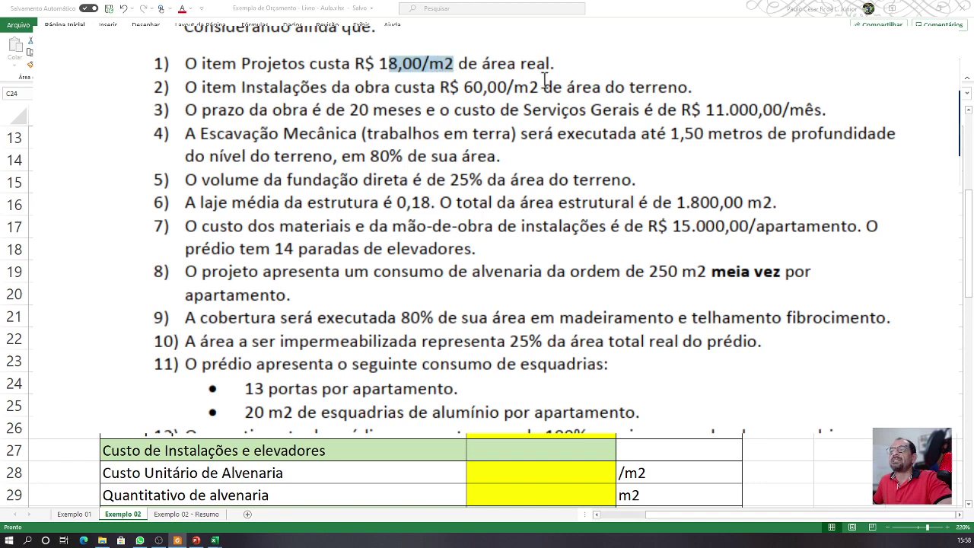
{"action": "left_click_drag", "start_coordinate": [450, 85], "coordinate": [591, 88]}
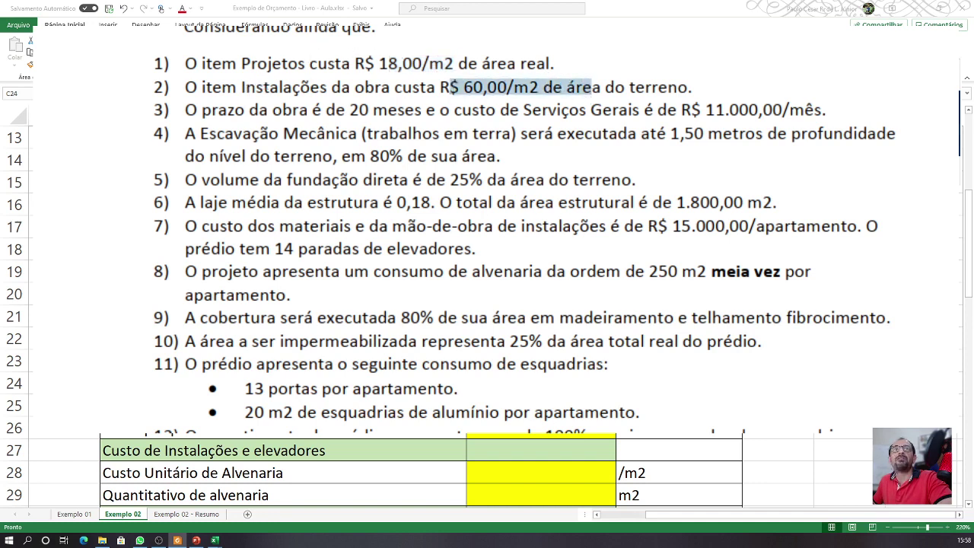
{"action": "left_click", "coordinate": [302, 105]}
{"action": "left_click_drag", "start_coordinate": [349, 109], "coordinate": [489, 111]}
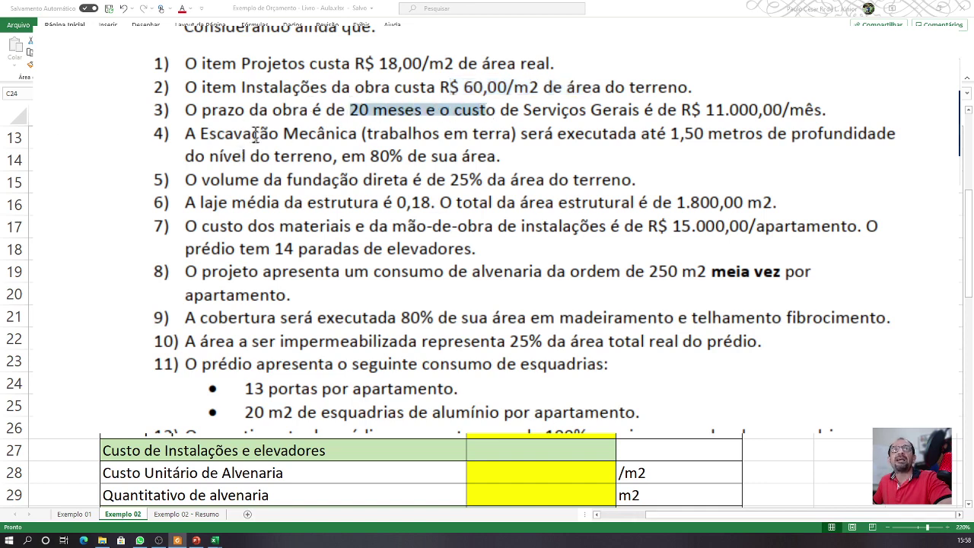
{"action": "left_click_drag", "start_coordinate": [253, 135], "coordinate": [515, 160]}
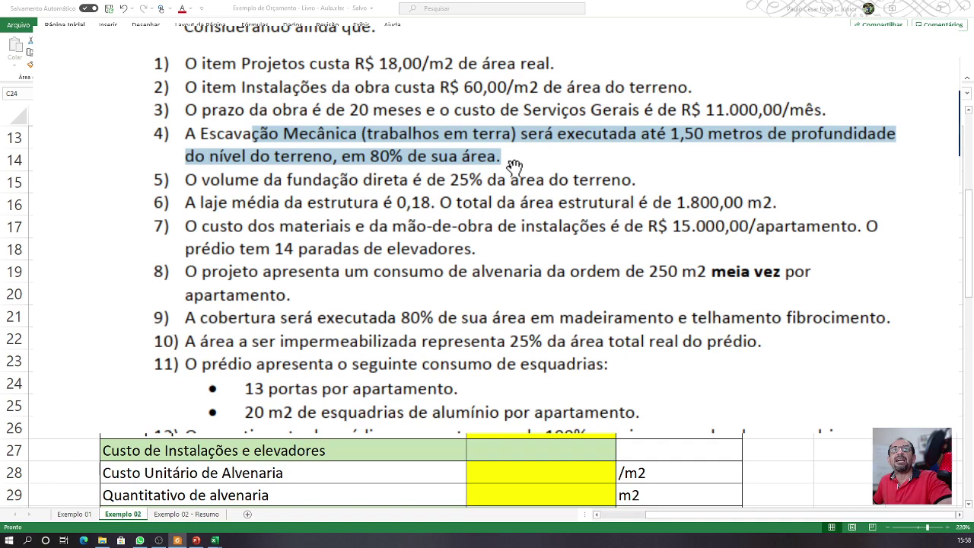
{"action": "left_click", "coordinate": [270, 175]}
{"action": "left_click_drag", "start_coordinate": [270, 175], "coordinate": [536, 179]}
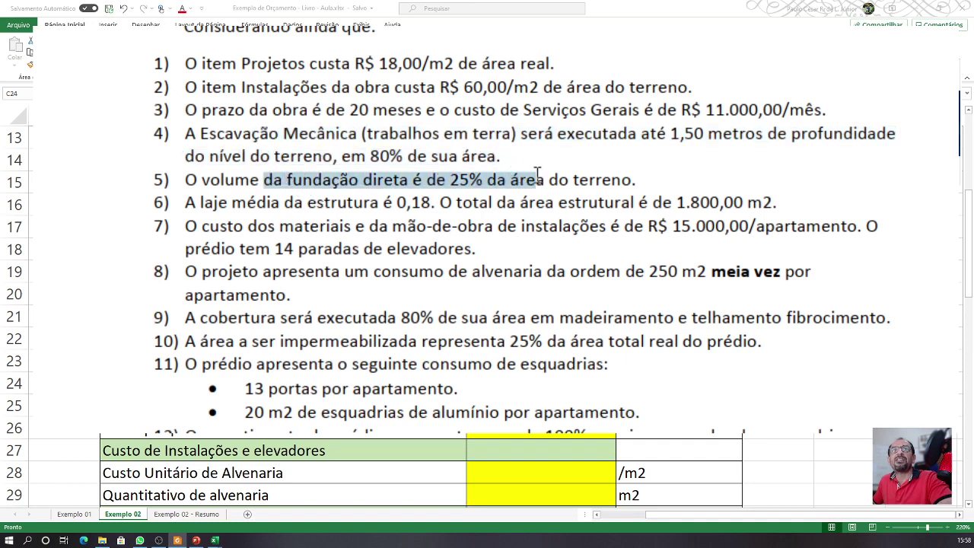
{"action": "left_click", "coordinate": [232, 184]}
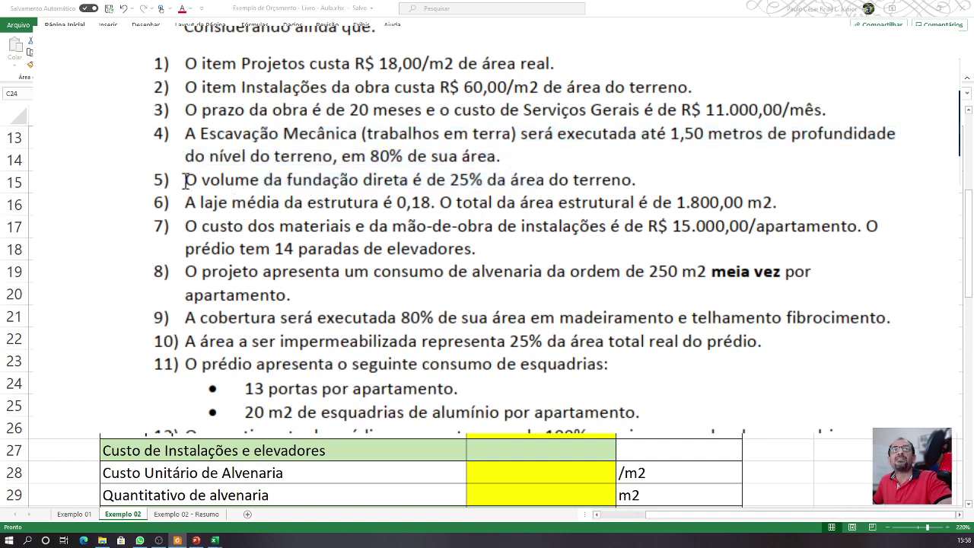
{"action": "left_click_drag", "start_coordinate": [186, 180], "coordinate": [663, 178]}
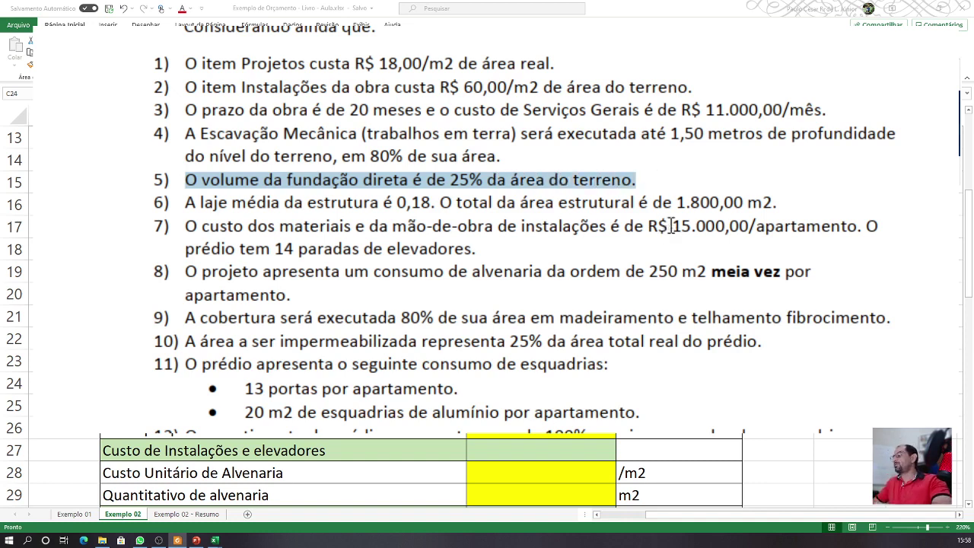
{"action": "scroll", "coordinate": [670, 226], "scroll_direction": "up", "scroll_amount": 1}
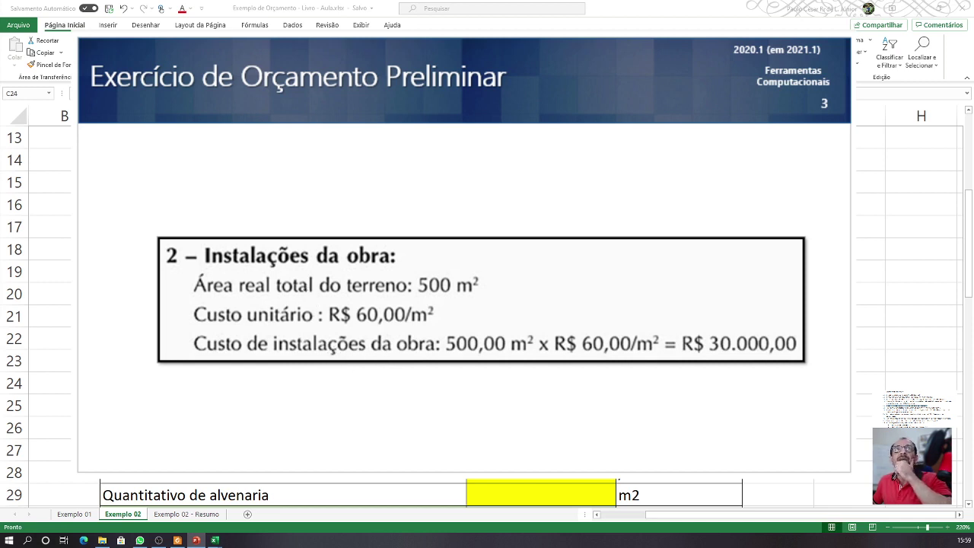
Step: Review the worked solutions in the Exercício de Orçamento Preliminar slides, from Instalações da obra through to the Quesito 4 cost table
{"action": "key", "text": "Right"}
{"action": "key", "text": "Right"}
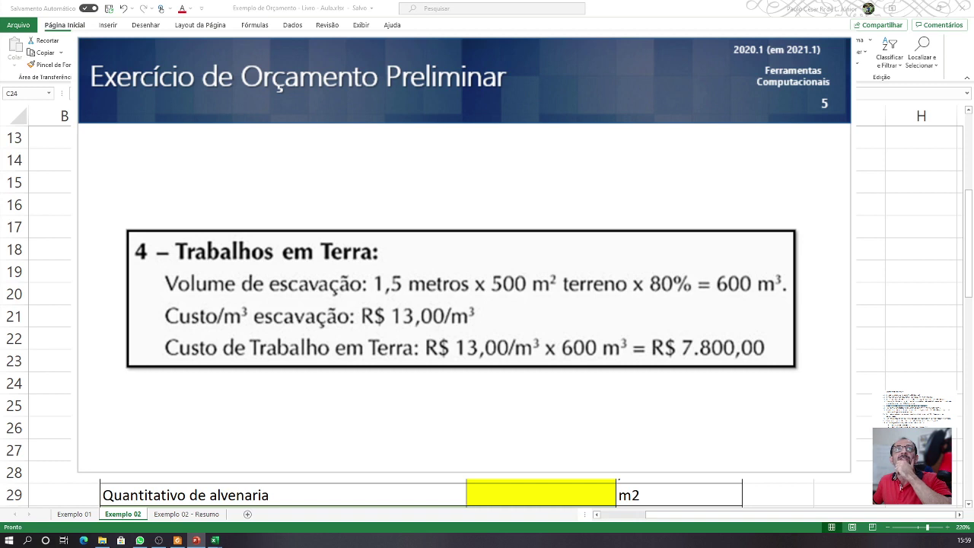
{"action": "key", "text": "Right"}
{"action": "key", "text": "Right"}
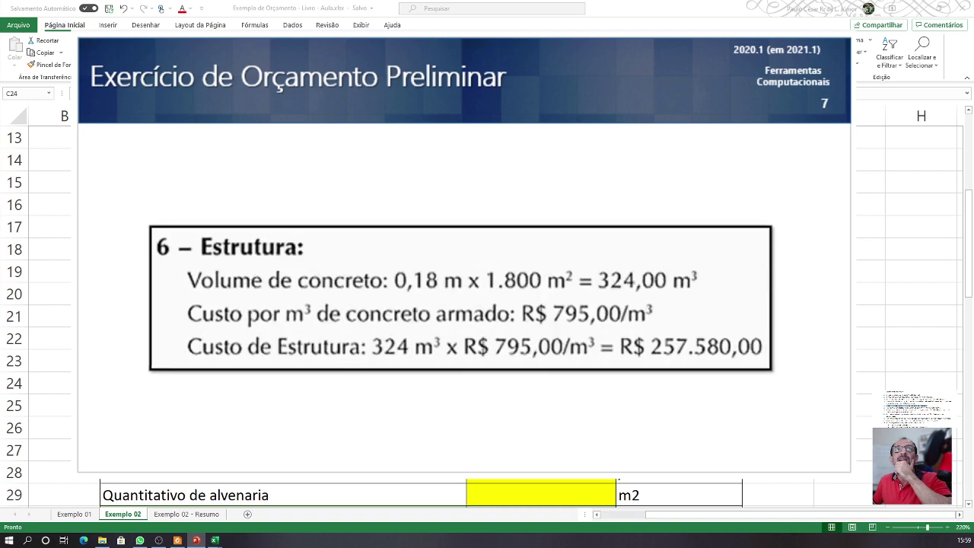
{"action": "key", "text": "Right"}
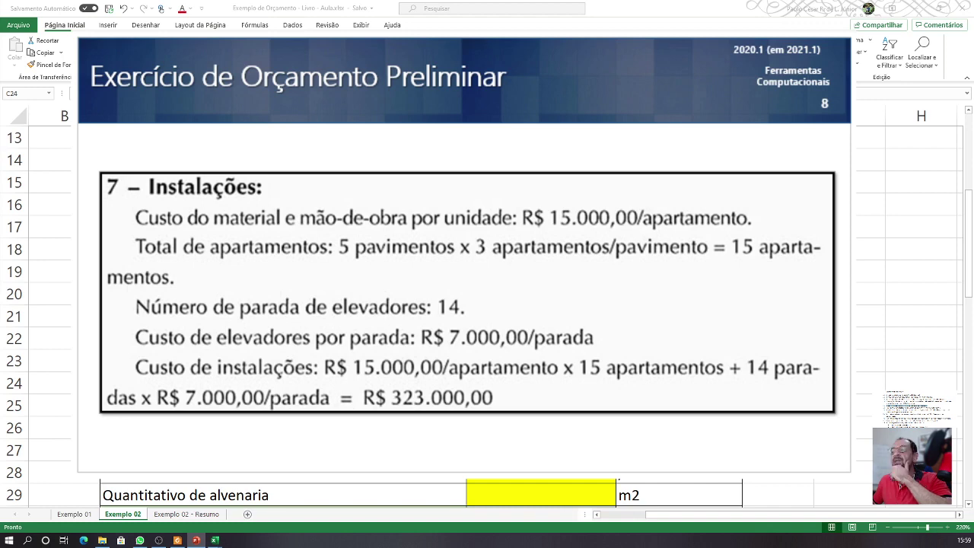
{"action": "key", "text": "Right"}
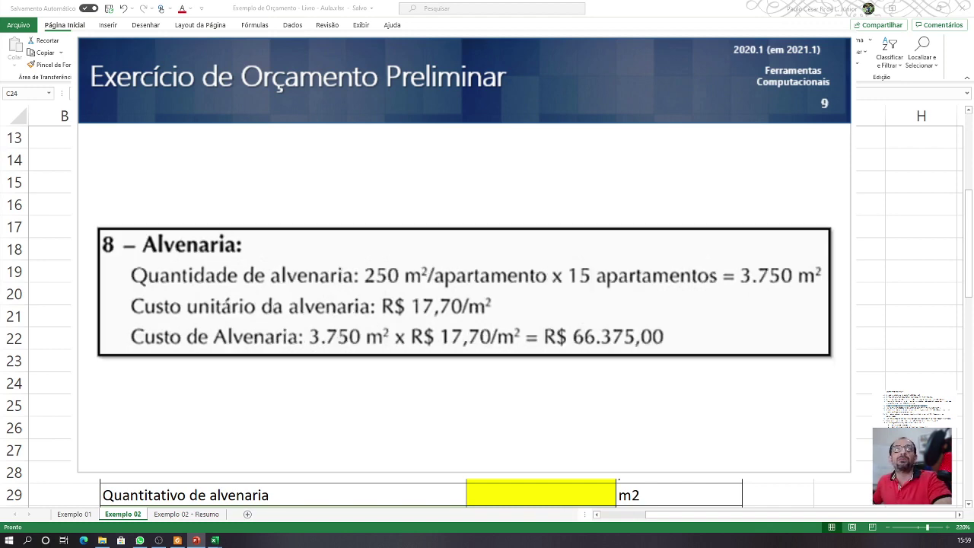
{"action": "key", "text": "Right"}
{"action": "key", "text": "Right"}
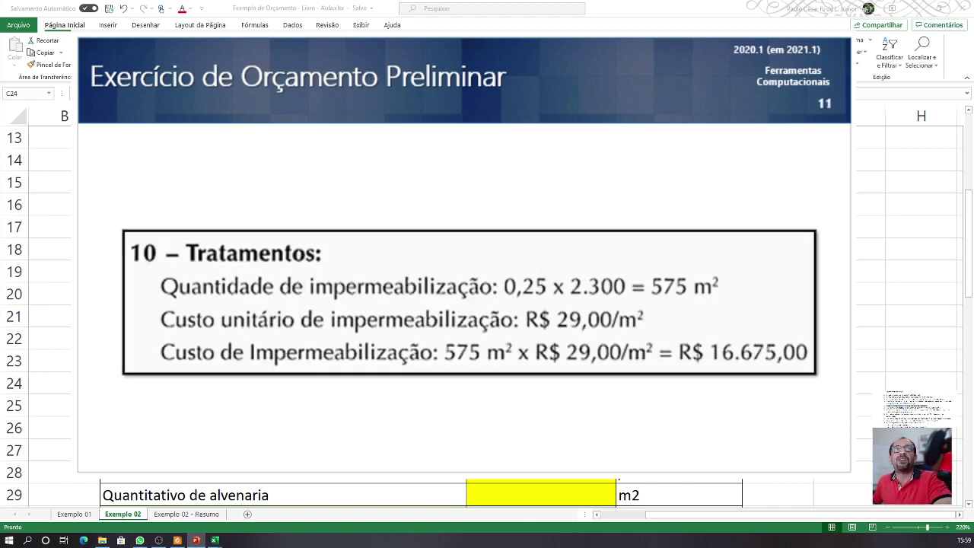
{"action": "key", "text": "Right"}
{"action": "key", "text": "Right"}
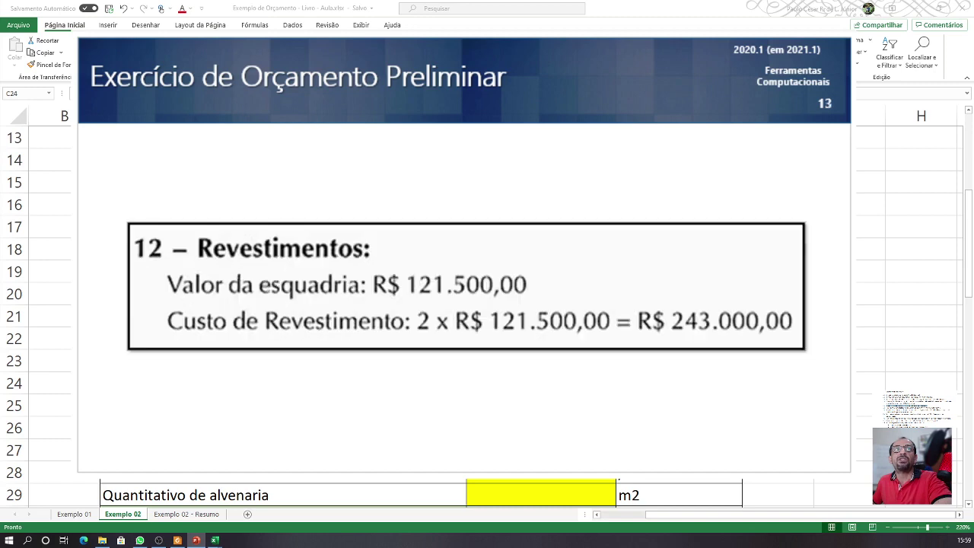
{"action": "key", "text": "Right"}
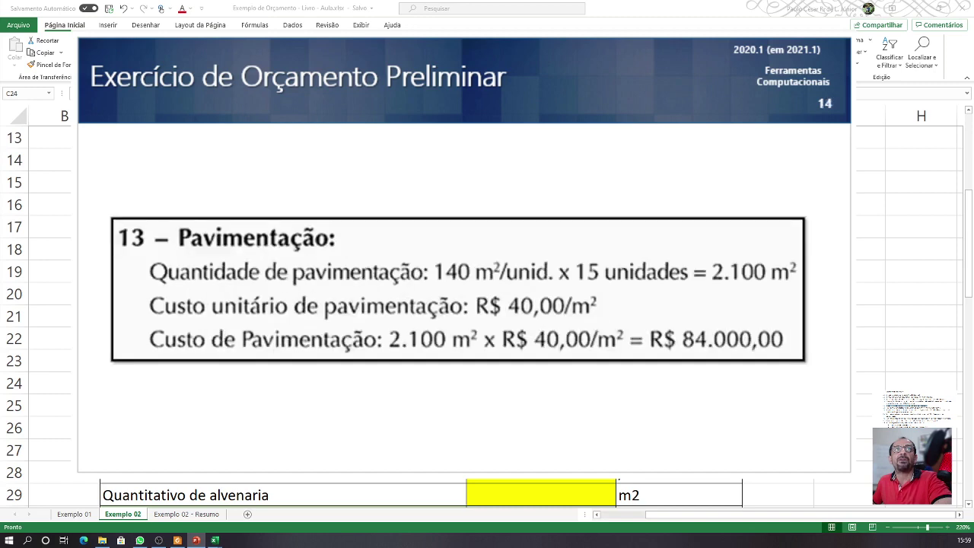
{"action": "key", "text": "Right"}
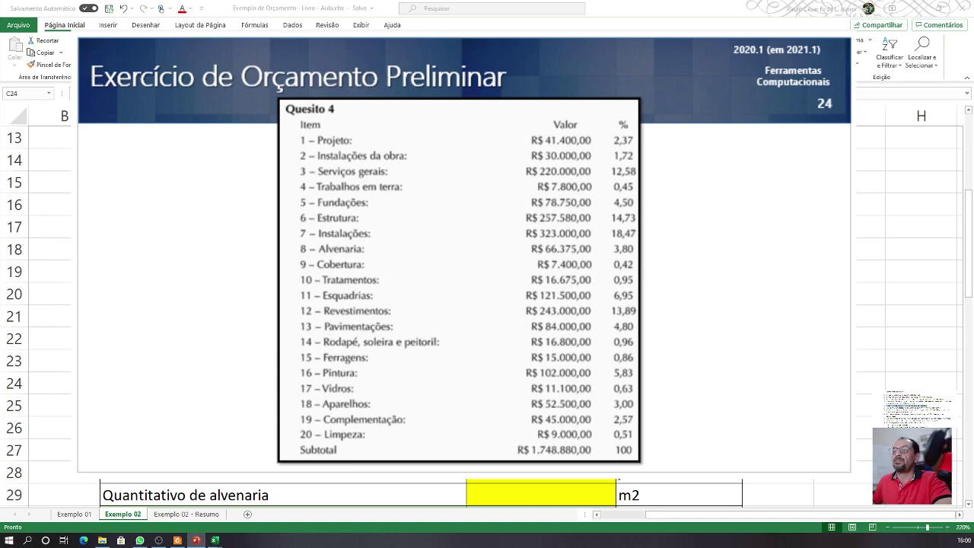
Step: Return to the workbook and examine the Resumo Geral table on the Exemplo 02 - Resumo sheet, from Custo dos Projetos to Total
{"action": "key", "text": "alt+Tab"}
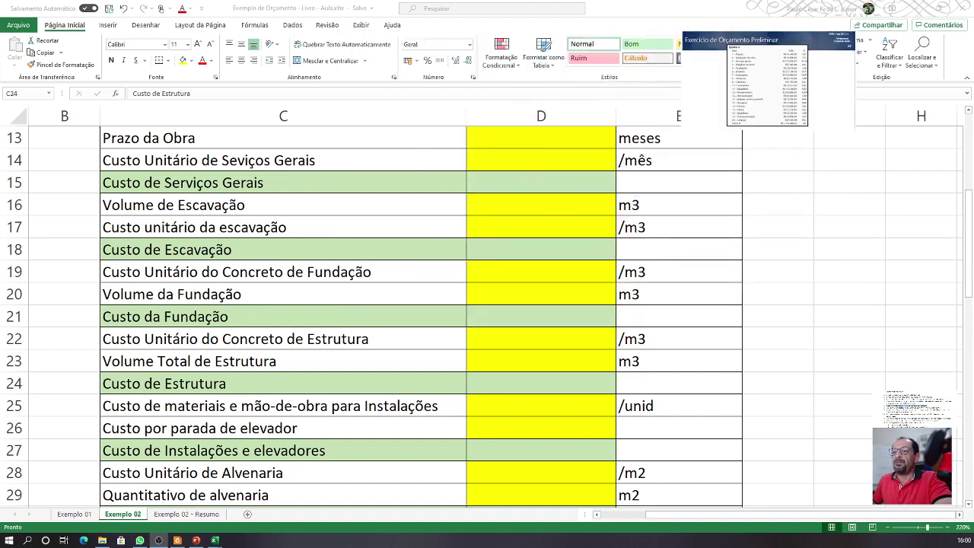
{"action": "left_click", "coordinate": [222, 516]}
{"action": "left_click", "coordinate": [210, 515]}
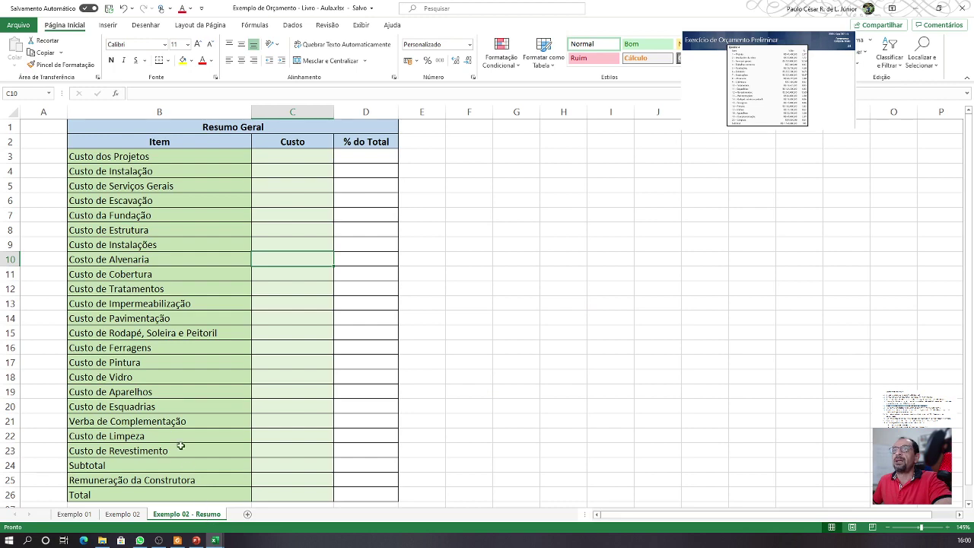
{"action": "scroll", "coordinate": [180, 446], "scroll_direction": "down", "scroll_amount": 2}
{"action": "scroll", "coordinate": [180, 445], "scroll_direction": "up", "scroll_amount": 2}
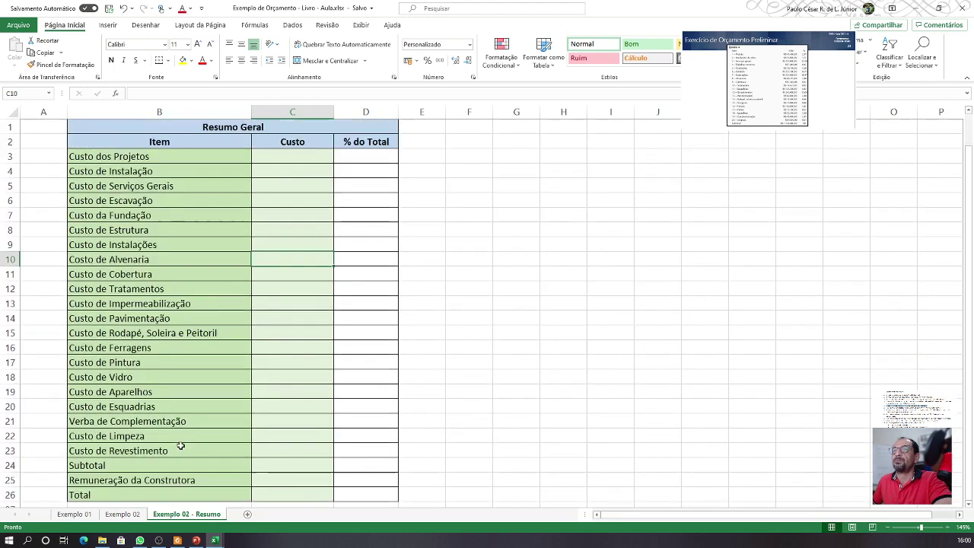
Step: Go back to the Exemplo 02 sheet and review the quantity rows near the beginning of the table
{"action": "left_click", "coordinate": [122, 515]}
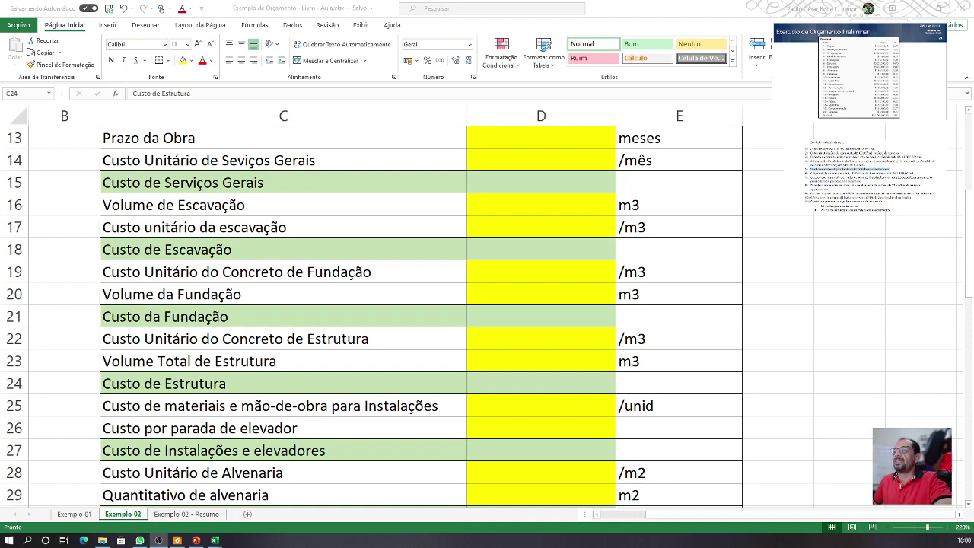
{"action": "scroll", "coordinate": [495, 231], "scroll_direction": "up", "scroll_amount": 4}
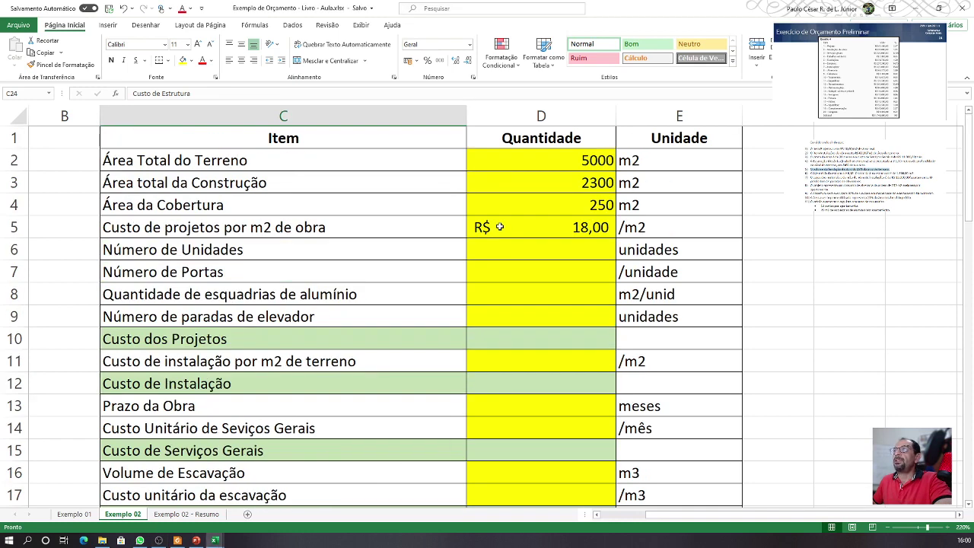
{"action": "scroll", "coordinate": [487, 317], "scroll_direction": "down", "scroll_amount": 1}
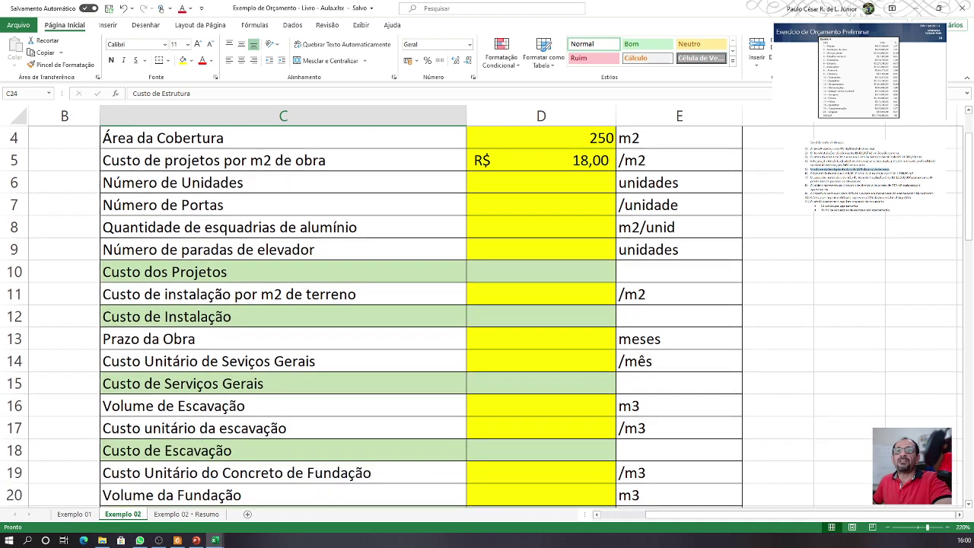
Step: Paste the copied quantities as values from D2 down, filling Número de Unidades 15, Número de Portas 13, esquadrias de alumínio 20 and paradas de elevador 14
{"action": "scroll", "coordinate": [487, 316], "scroll_direction": "up", "scroll_amount": 1}
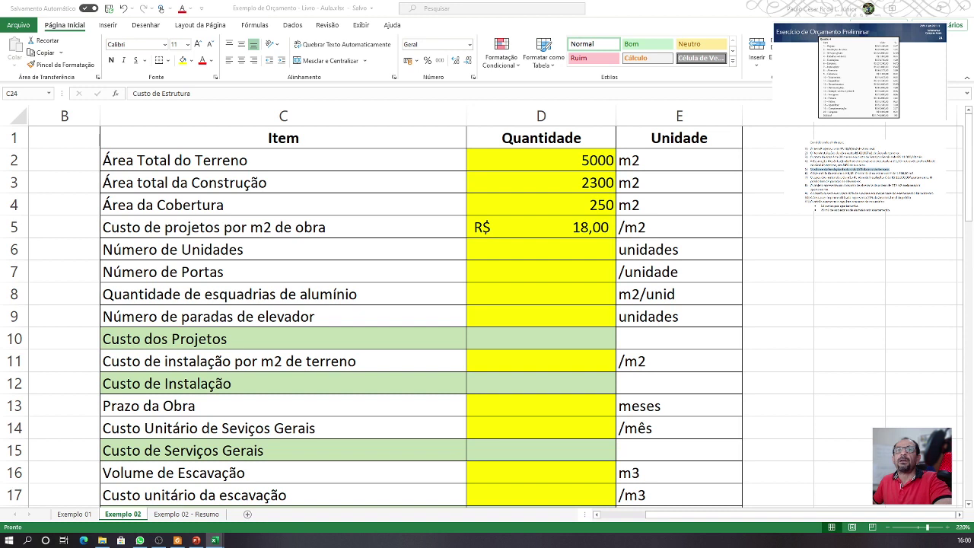
{"action": "key", "text": "ctrl+c"}
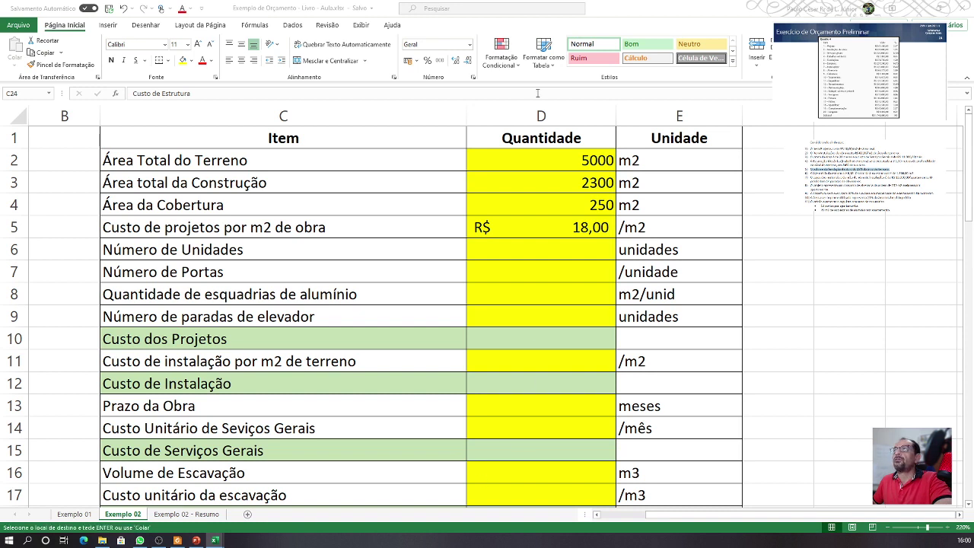
{"action": "left_click", "coordinate": [523, 158]}
{"action": "right_click", "coordinate": [524, 158]}
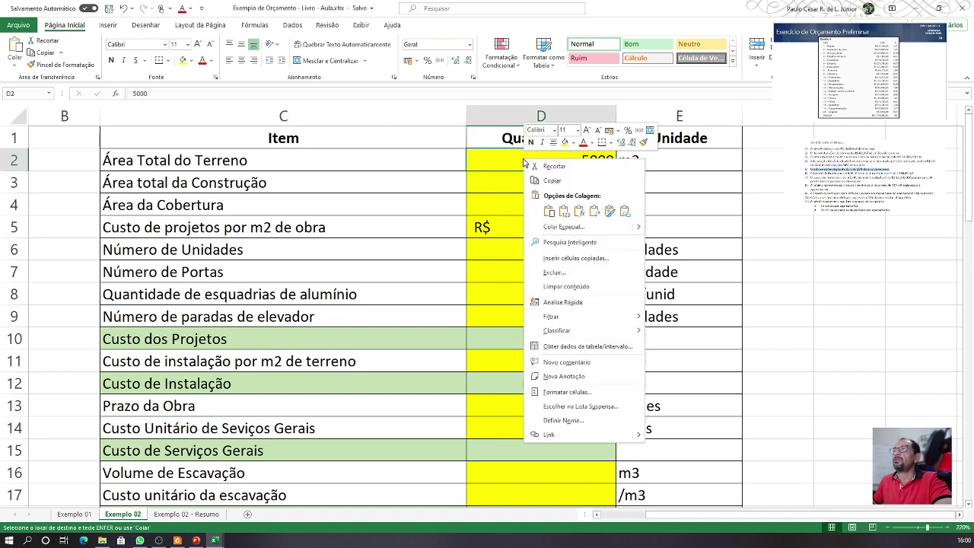
{"action": "left_click", "coordinate": [564, 211]}
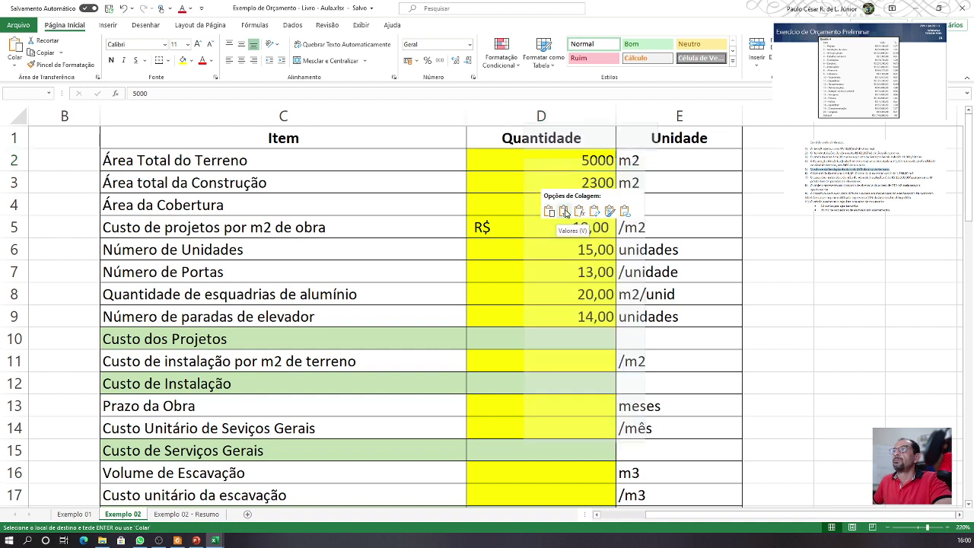
{"action": "left_click", "coordinate": [533, 310]}
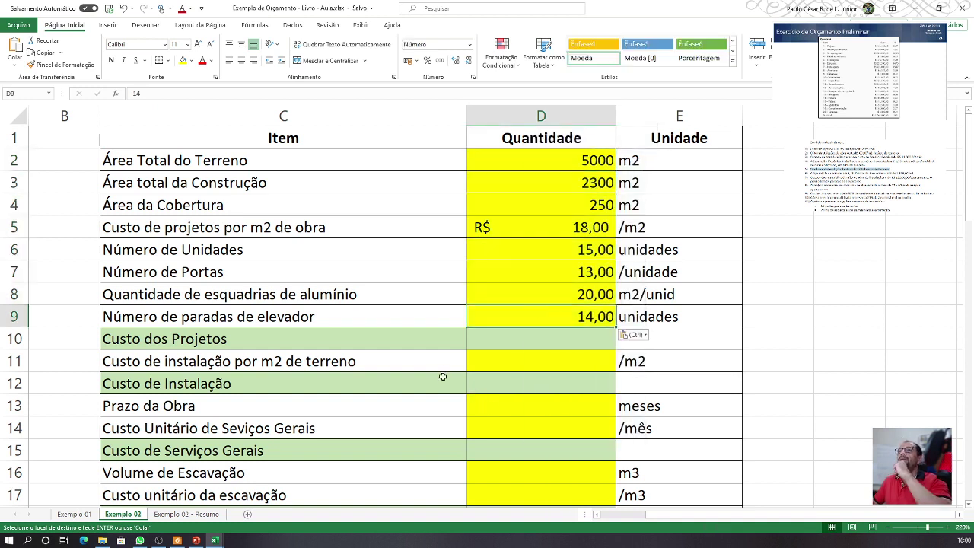
{"action": "left_click", "coordinate": [495, 345]}
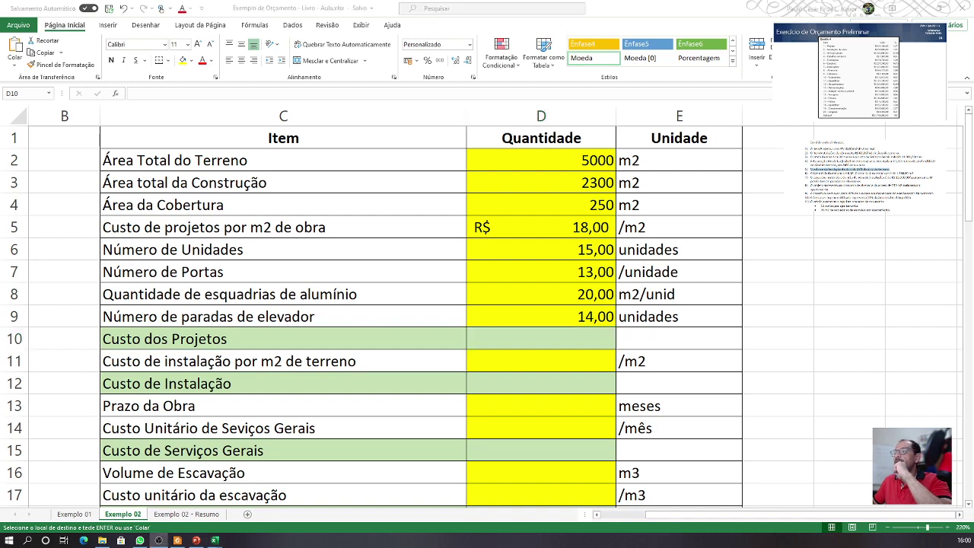
Step: Calculate Custo dos Projetos in D10 with =D3*D5, multiplying the total construction area by the project cost per m2
{"action": "scroll", "coordinate": [486, 316], "scroll_direction": "down", "scroll_amount": 1}
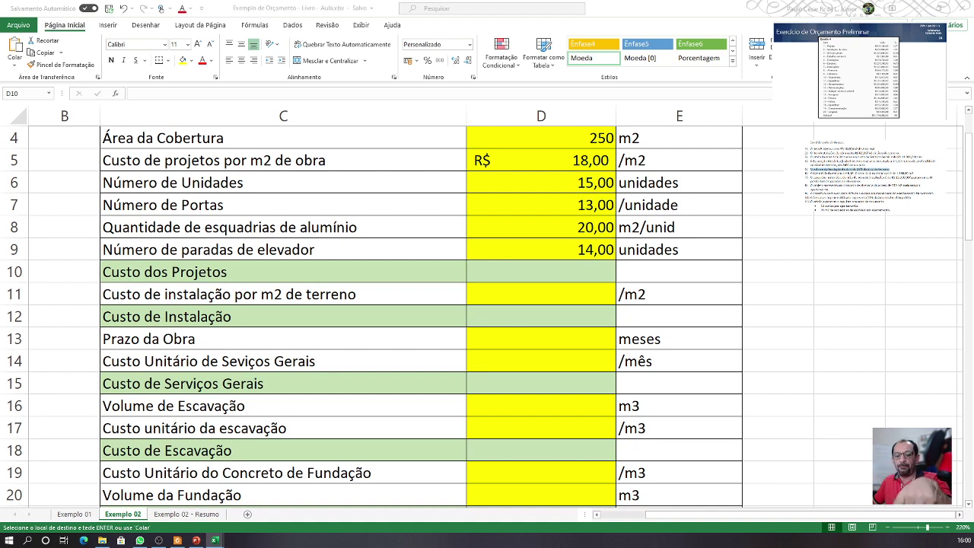
{"action": "double_click", "coordinate": [541, 272]}
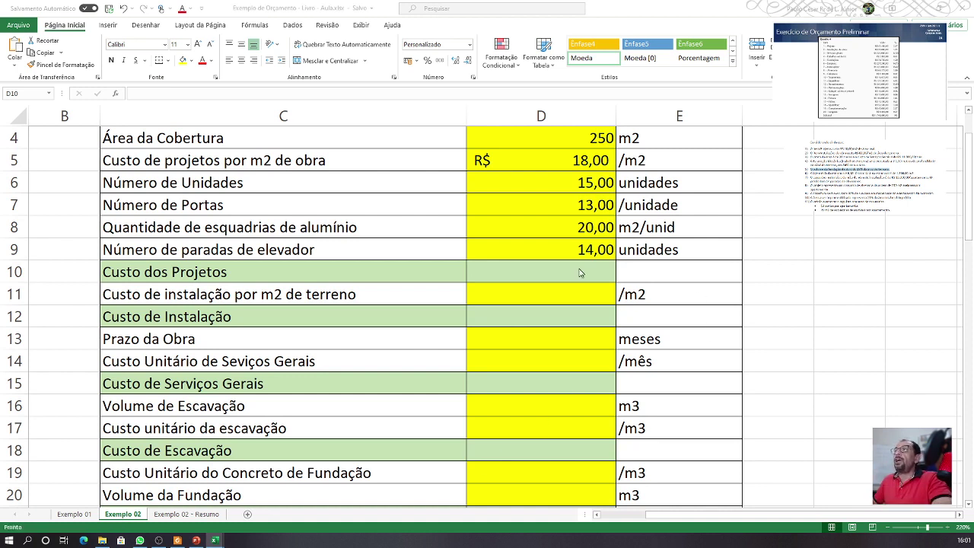
{"action": "left_click", "coordinate": [551, 281]}
{"action": "scroll", "coordinate": [558, 274], "scroll_direction": "up", "scroll_amount": 1}
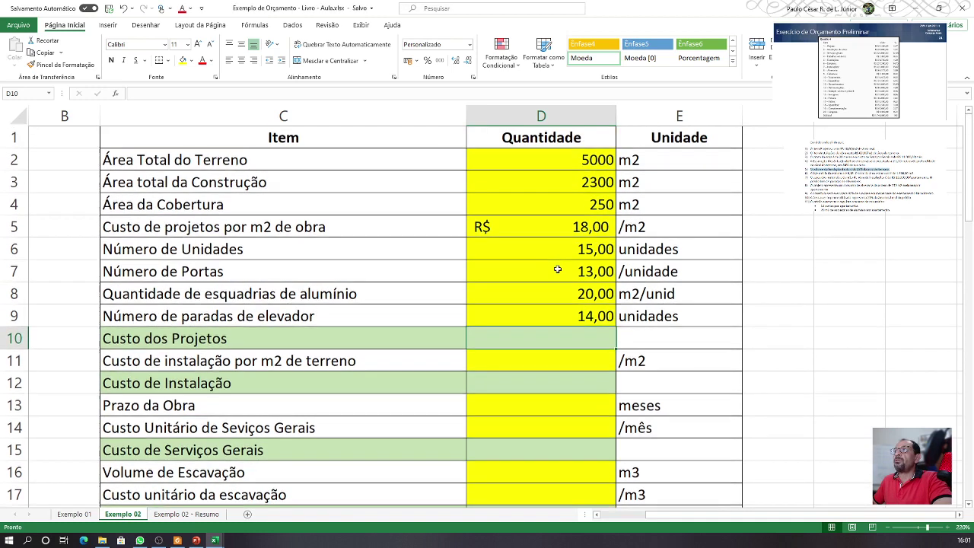
{"action": "type", "text": "="}
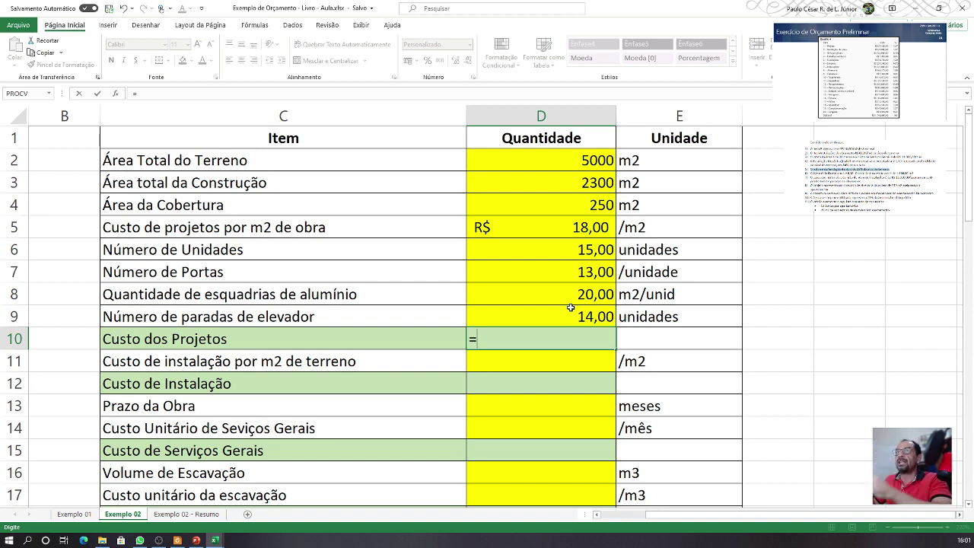
{"action": "left_click", "coordinate": [550, 183]}
{"action": "type", "text": "*"}
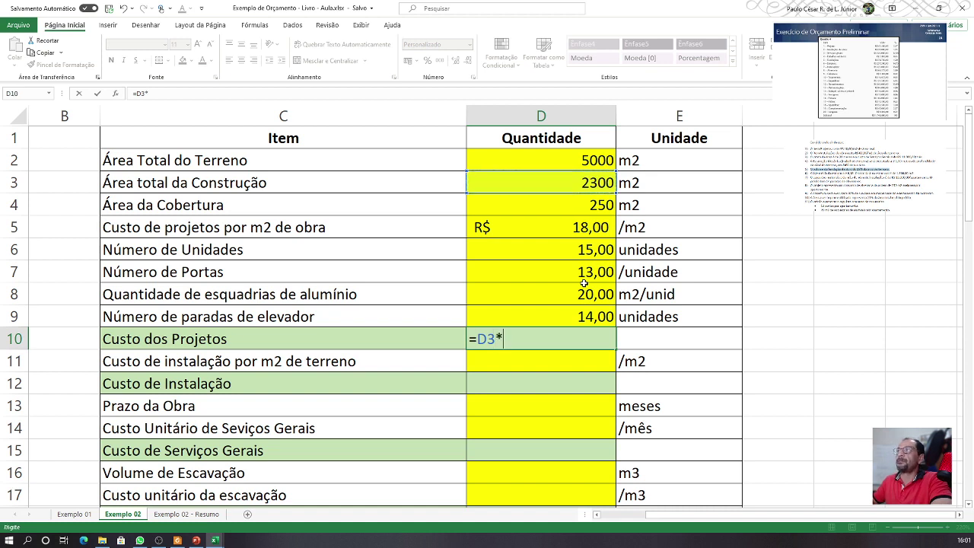
{"action": "left_click", "coordinate": [569, 230]}
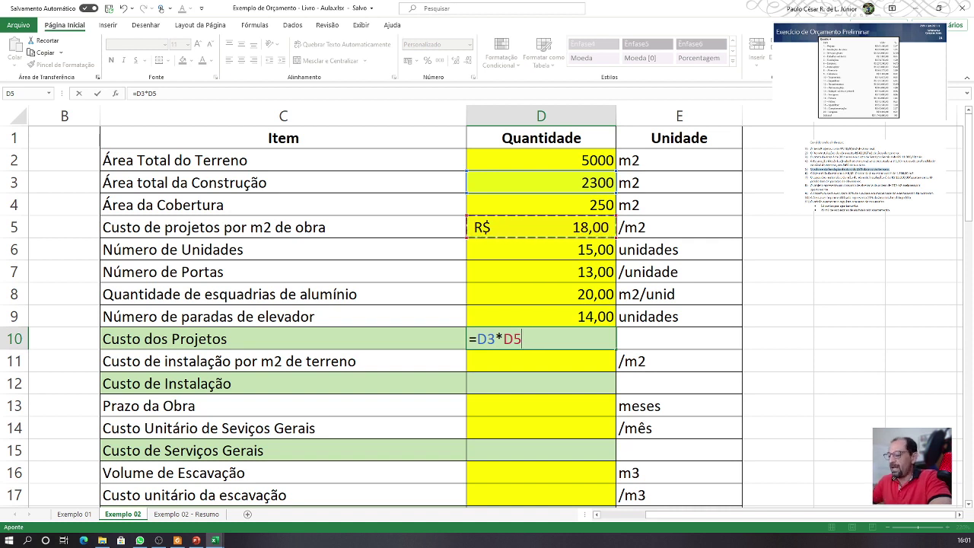
{"action": "key", "text": "Return"}
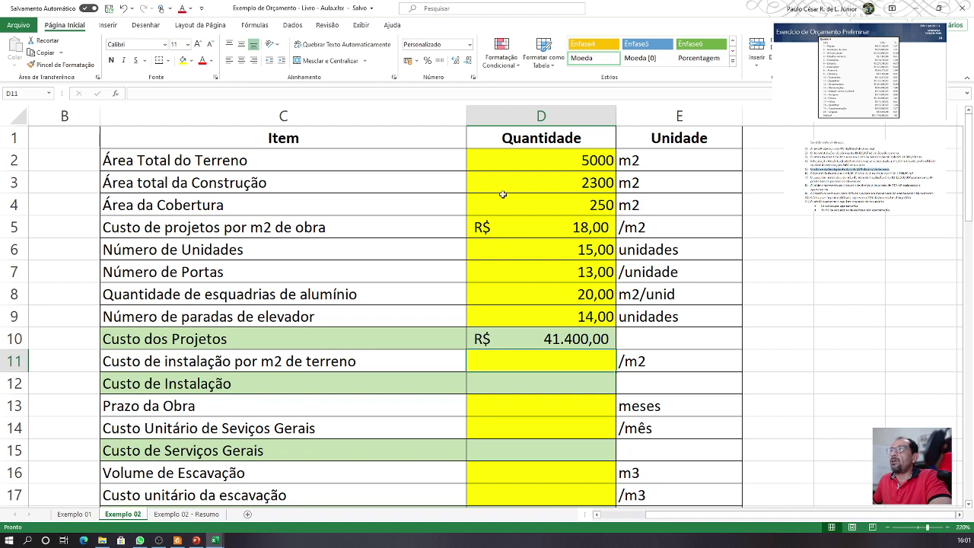
Step: Test the Custo dos Projetos formula by setting Área total da Construção (D3) to 5000, undo that change, and check the formula in D10
{"action": "left_click", "coordinate": [526, 187]}
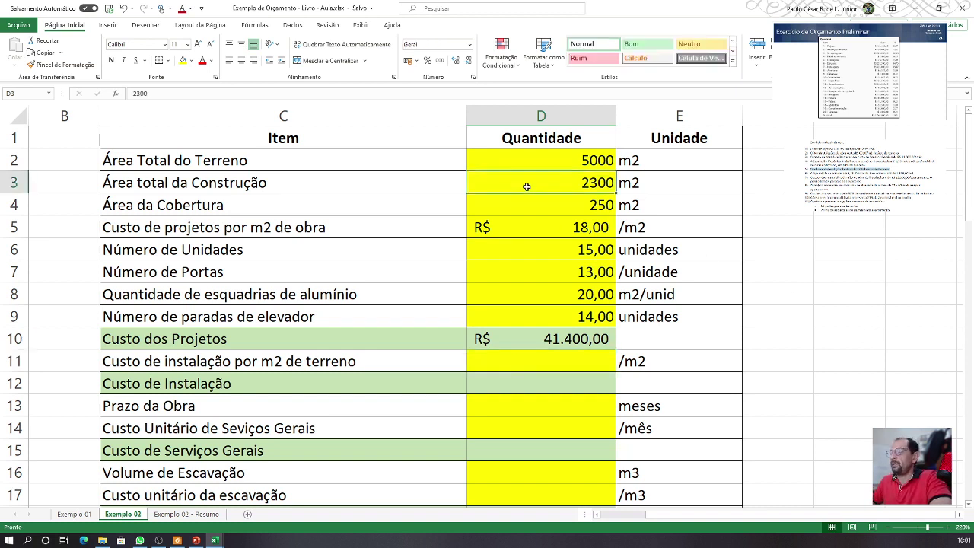
{"action": "type", "text": "5000"}
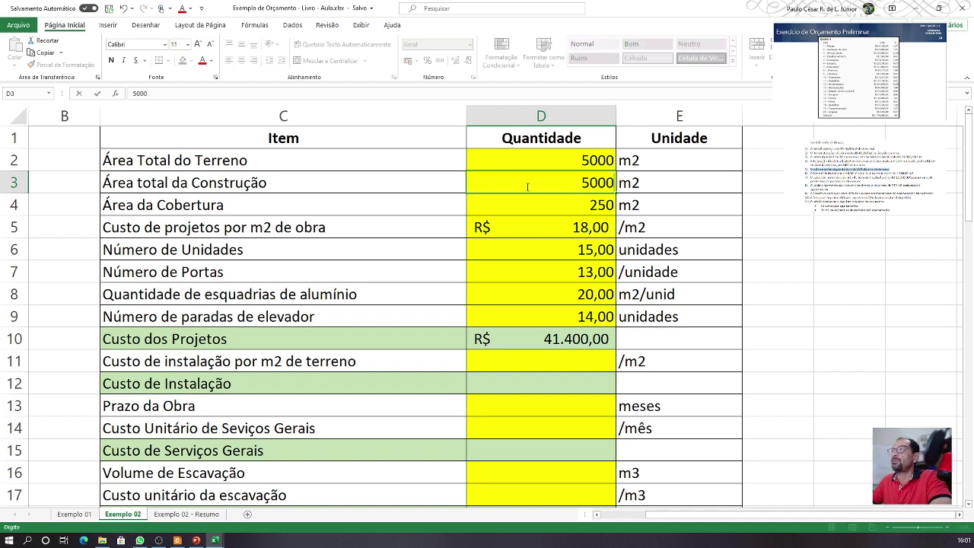
{"action": "key", "text": "Return"}
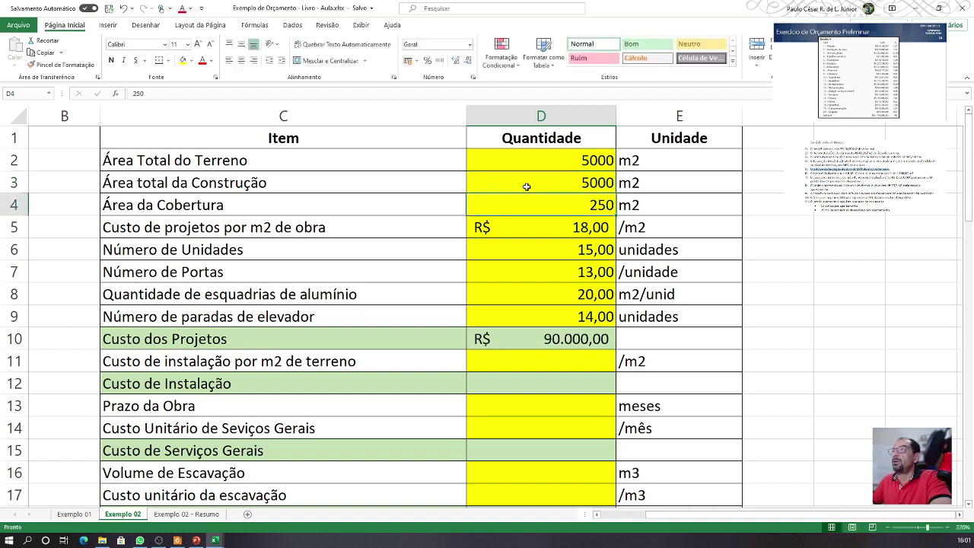
{"action": "left_click", "coordinate": [569, 340]}
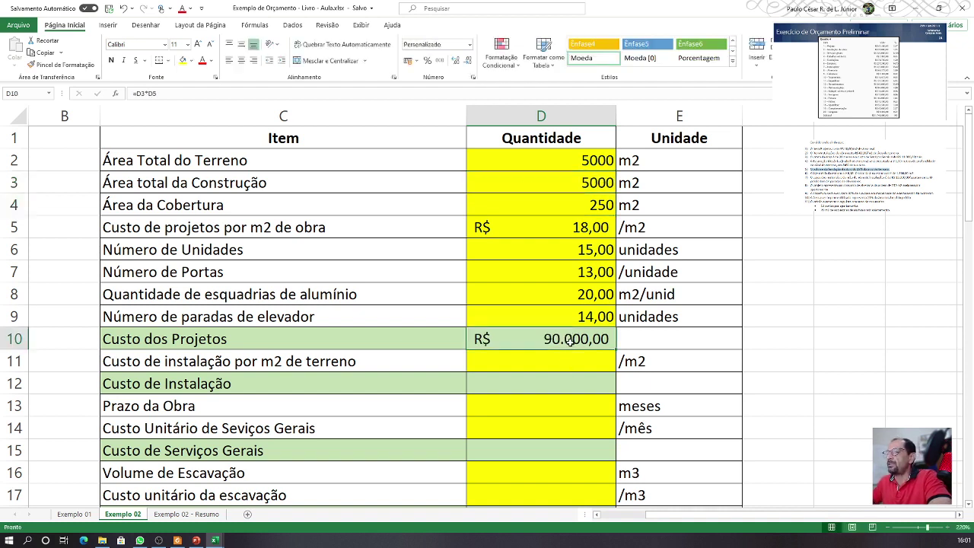
{"action": "key", "text": "ctrl+z"}
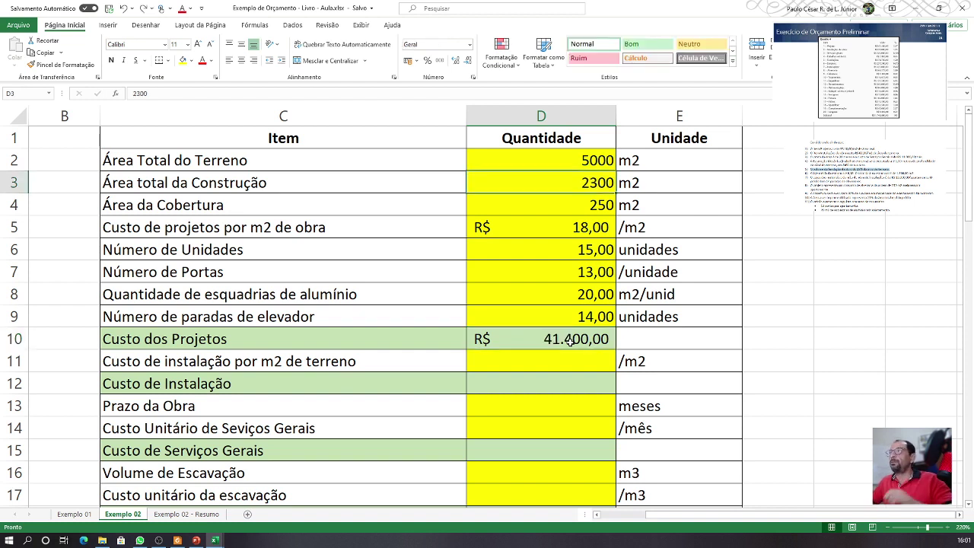
{"action": "left_click", "coordinate": [350, 344]}
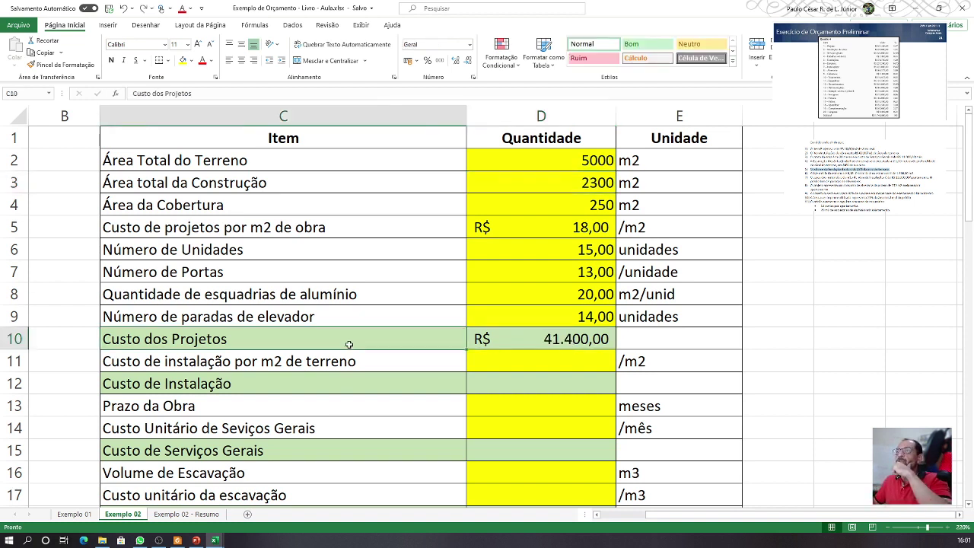
{"action": "left_click", "coordinate": [545, 337]}
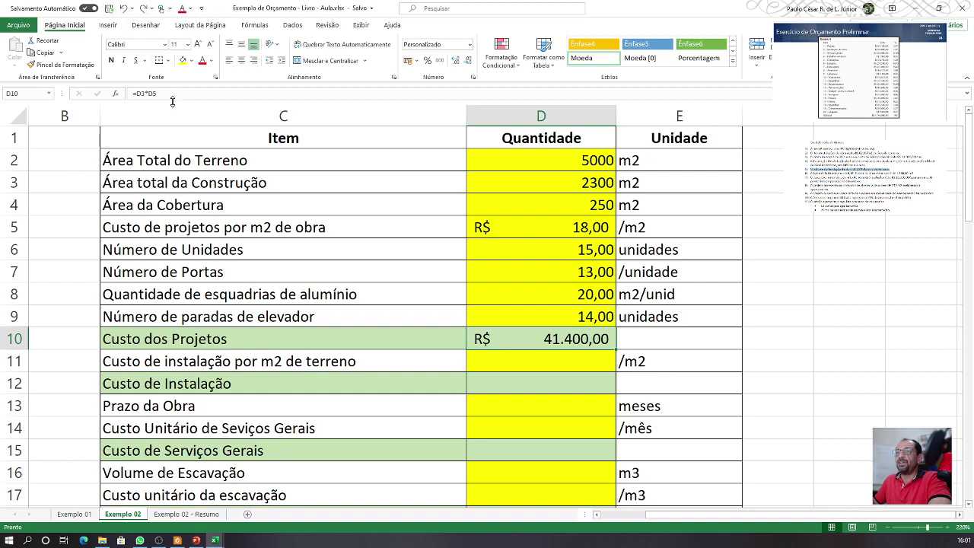
Step: On the Exemplo 02 - Resumo sheet, link the Custo dos Projetos cost in C3 to ='Exemplo 02'!D10 and review the formula and the Custo column
{"action": "left_click", "coordinate": [200, 514]}
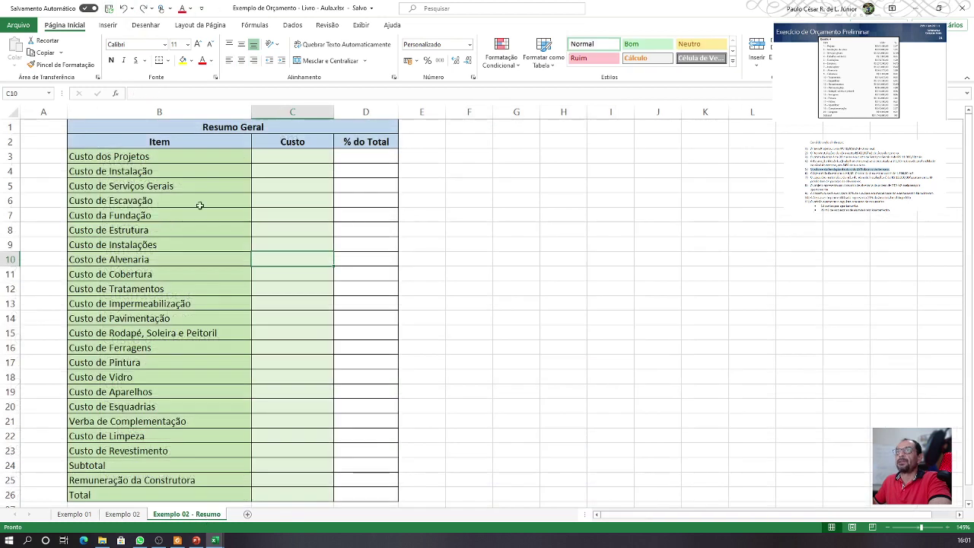
{"action": "left_click", "coordinate": [129, 158]}
{"action": "left_click", "coordinate": [295, 157]}
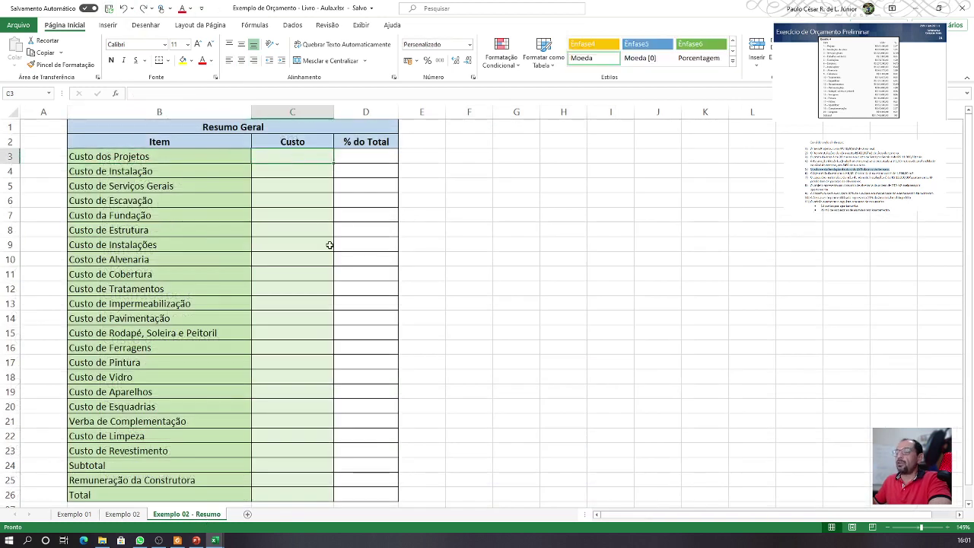
{"action": "type", "text": "="}
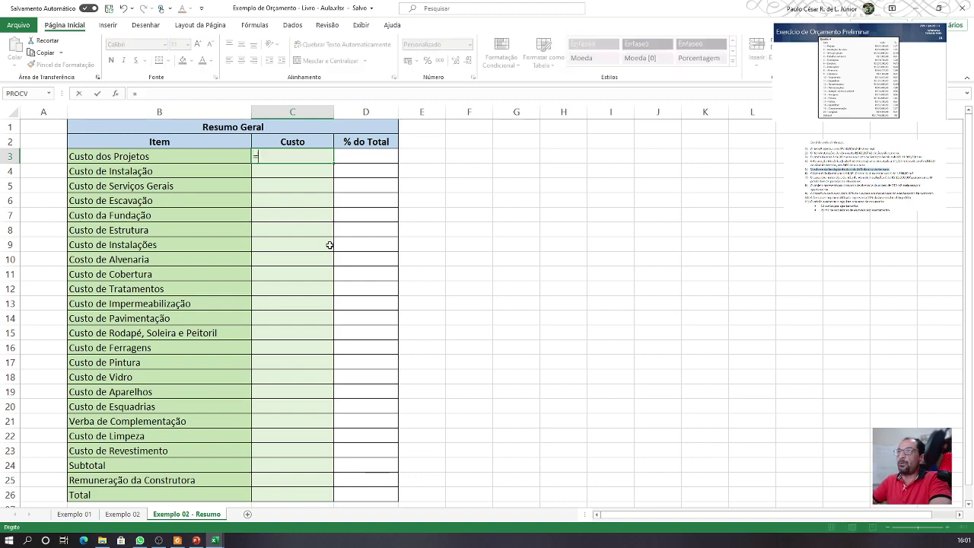
{"action": "left_click", "coordinate": [122, 514]}
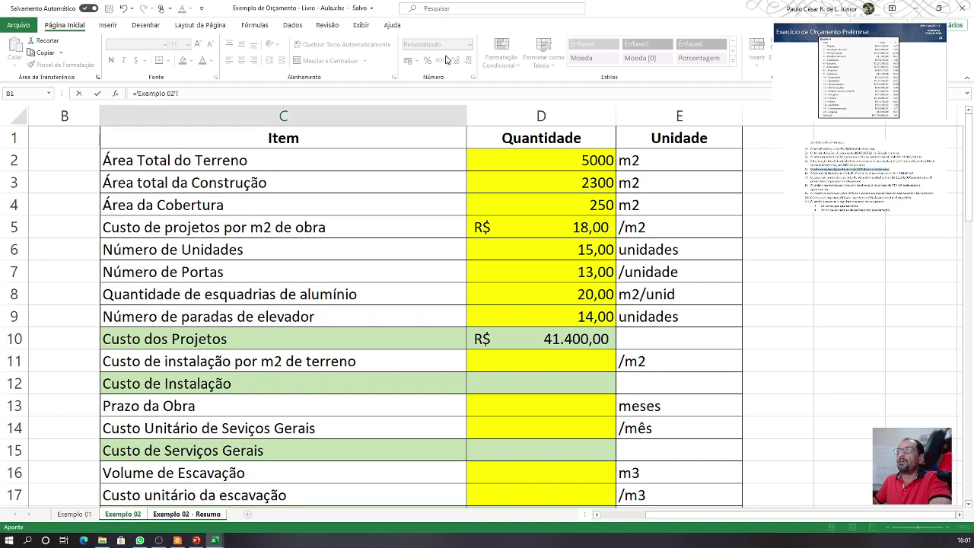
{"action": "left_click", "coordinate": [540, 340]}
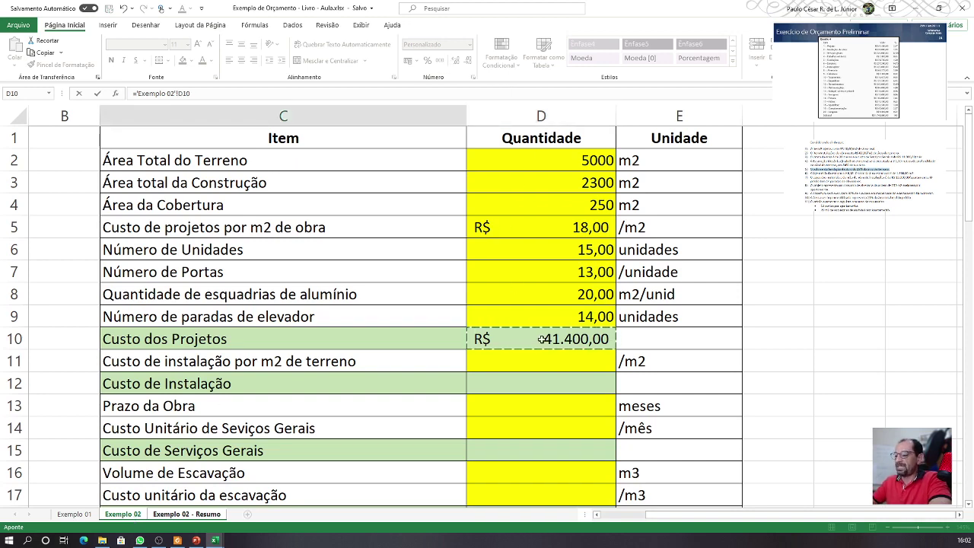
{"action": "key", "text": "Return"}
{"action": "left_click", "coordinate": [297, 155]}
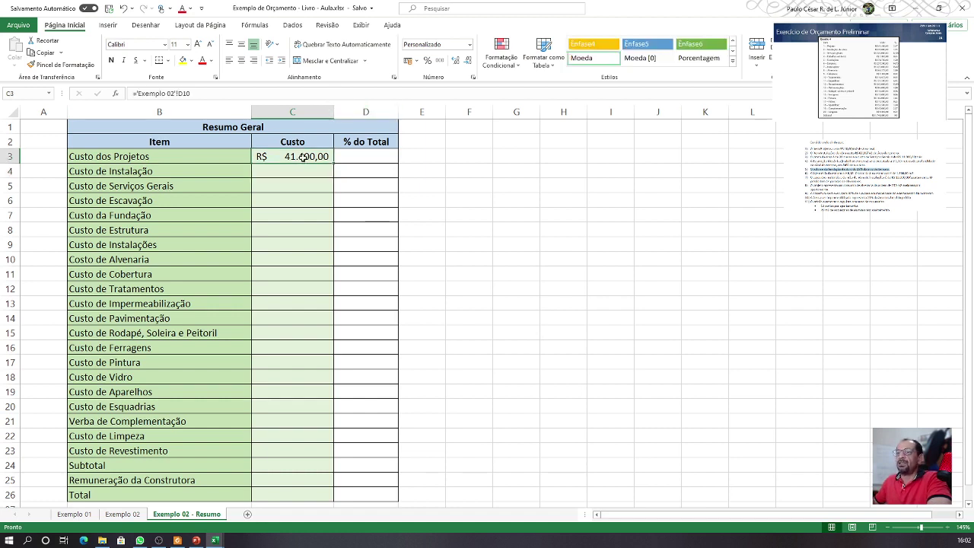
{"action": "double_click", "coordinate": [302, 156]}
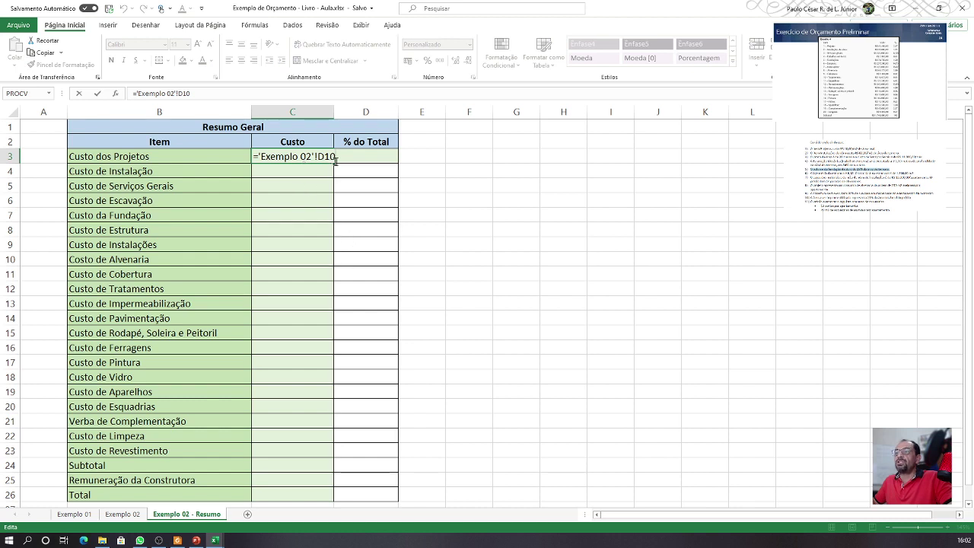
{"action": "key", "text": "Return"}
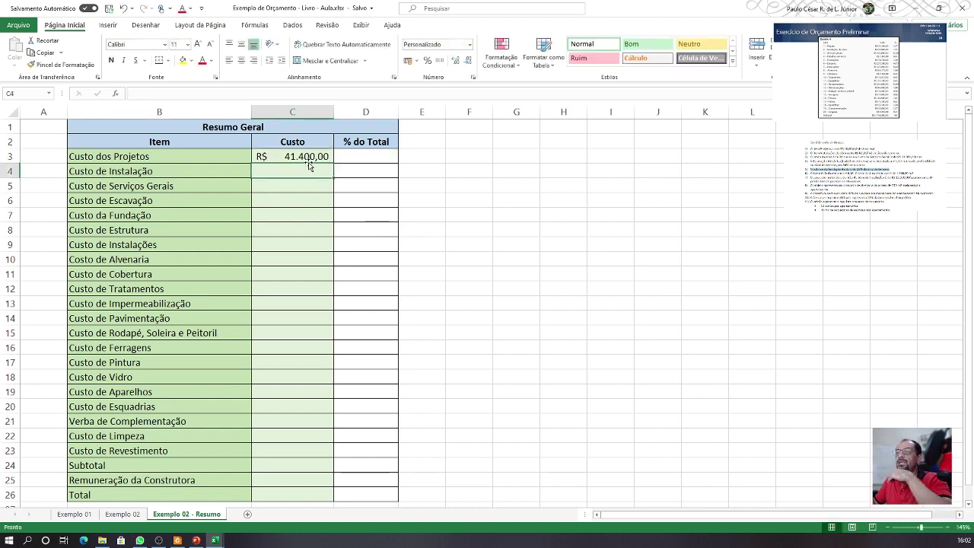
{"action": "left_click_drag", "start_coordinate": [311, 161], "coordinate": [300, 477]}
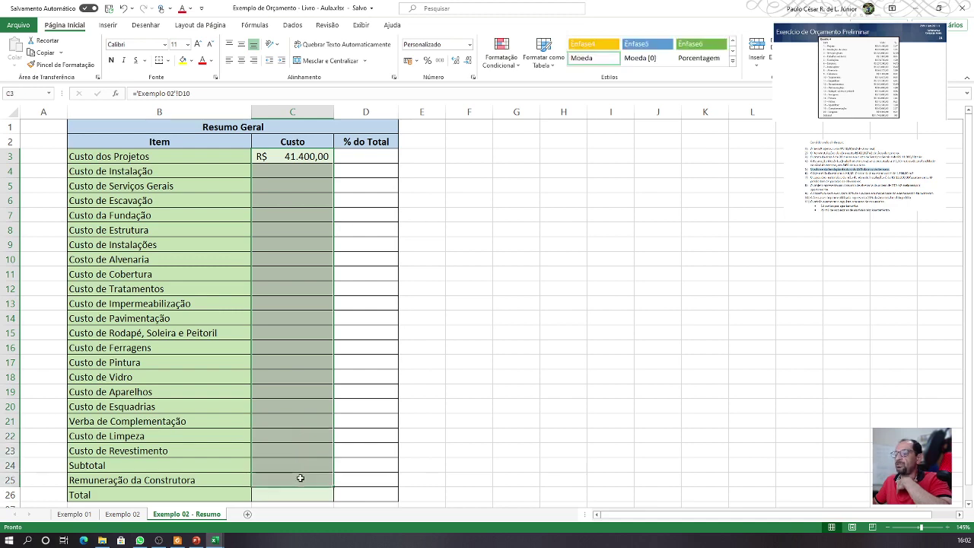
{"action": "left_click", "coordinate": [297, 437]}
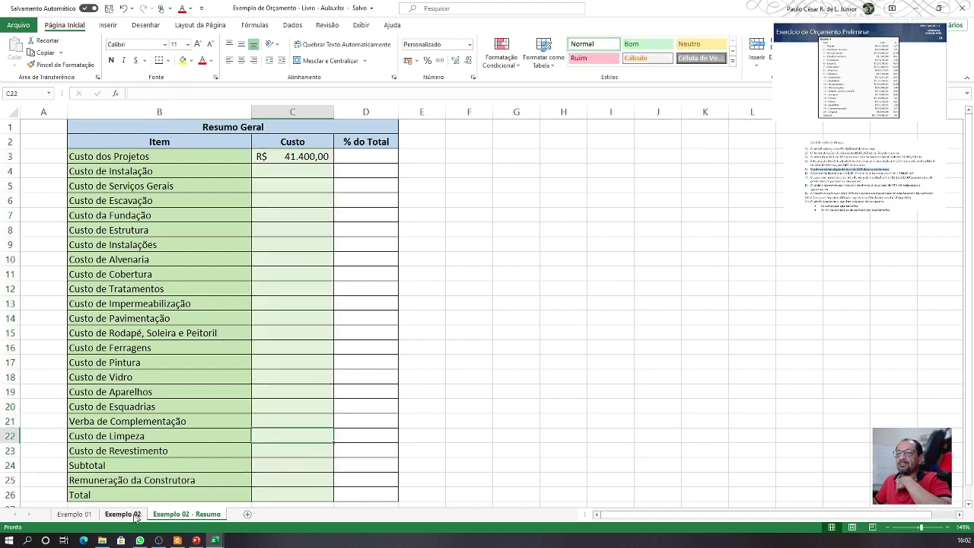
Step: Return to the Exemplo 02 sheet and set Custo de instalação por m2 de terreno (D11) to 60
{"action": "left_click", "coordinate": [123, 514]}
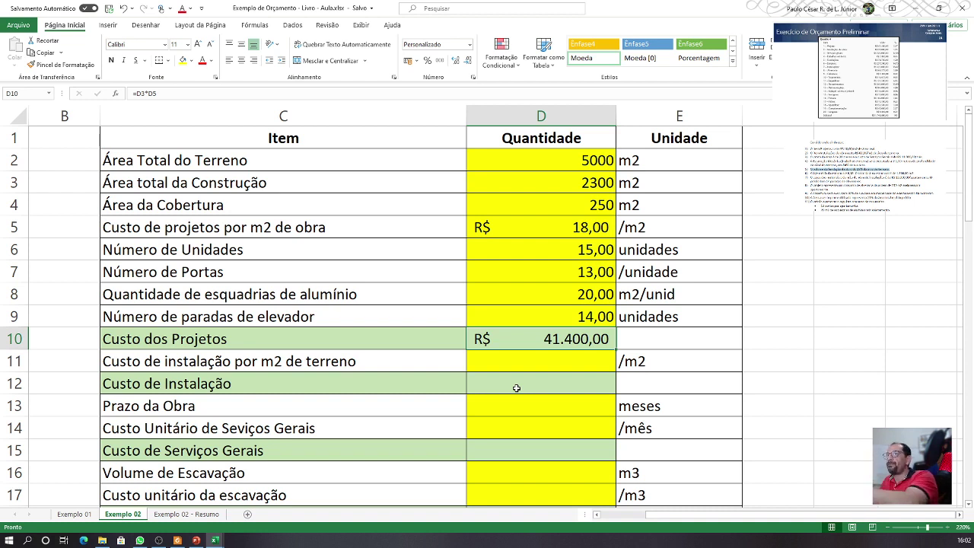
{"action": "left_click", "coordinate": [533, 366]}
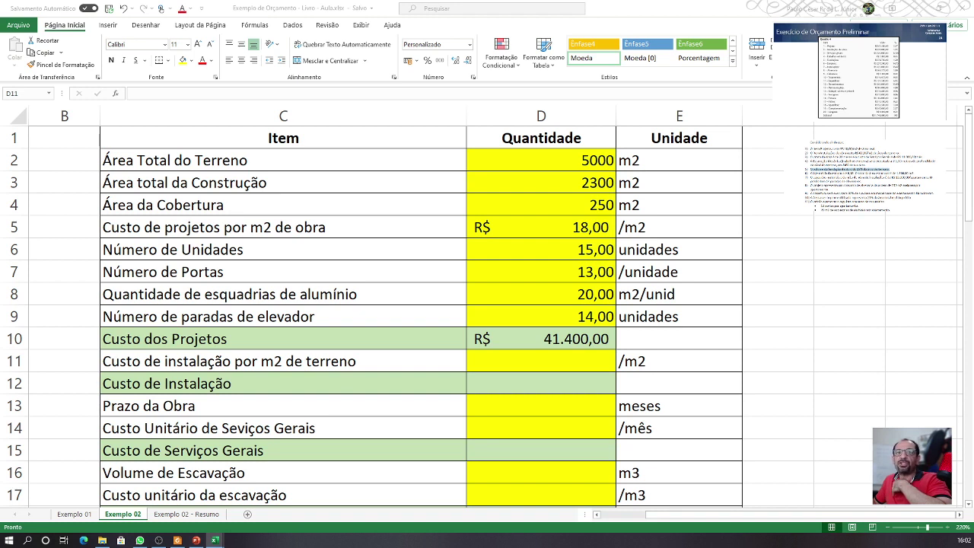
{"action": "left_click", "coordinate": [528, 356]}
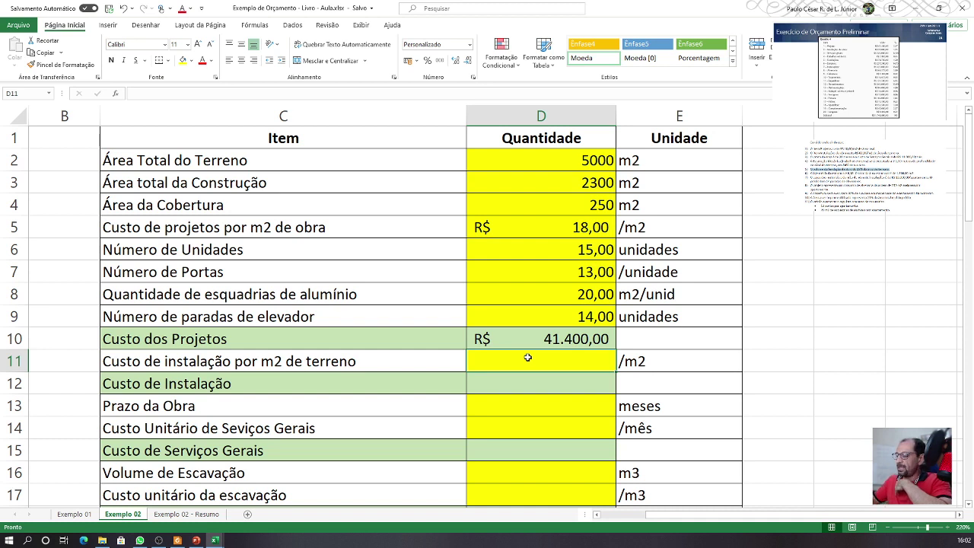
{"action": "type", "text": "60"}
{"action": "key", "text": "Return"}
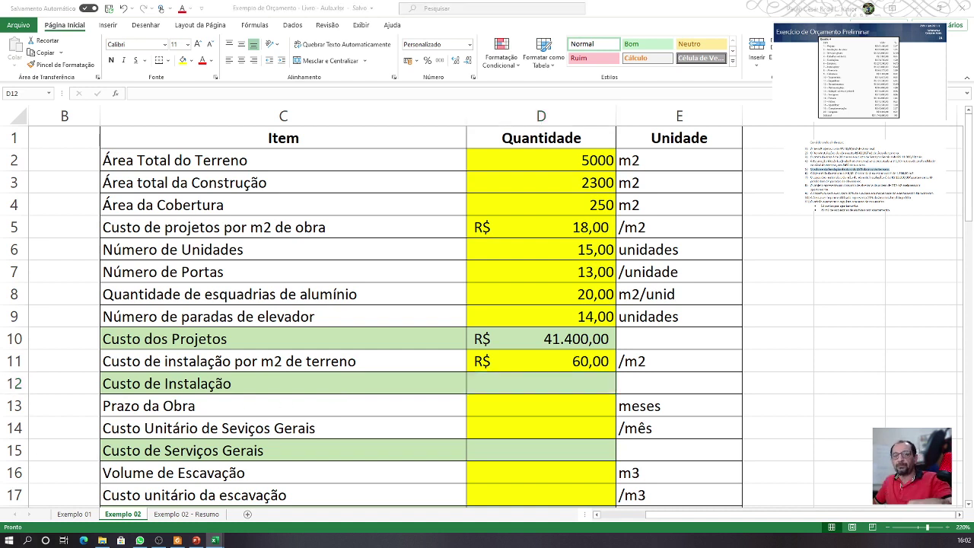
Step: Calculate Custo de Instalação in D12 with =D2*D11, multiplying the total land area by the installation cost per m2
{"action": "key", "text": "F2"}
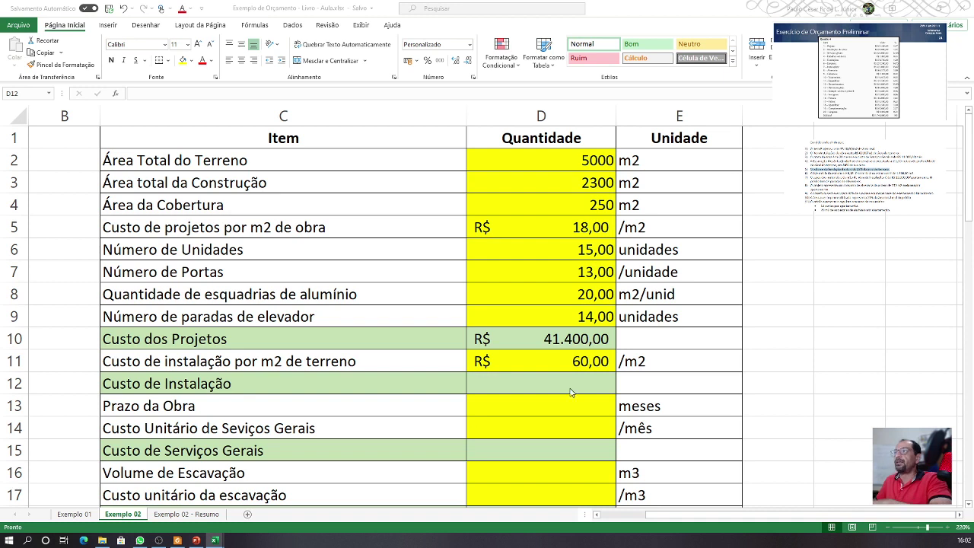
{"action": "left_click", "coordinate": [577, 380]}
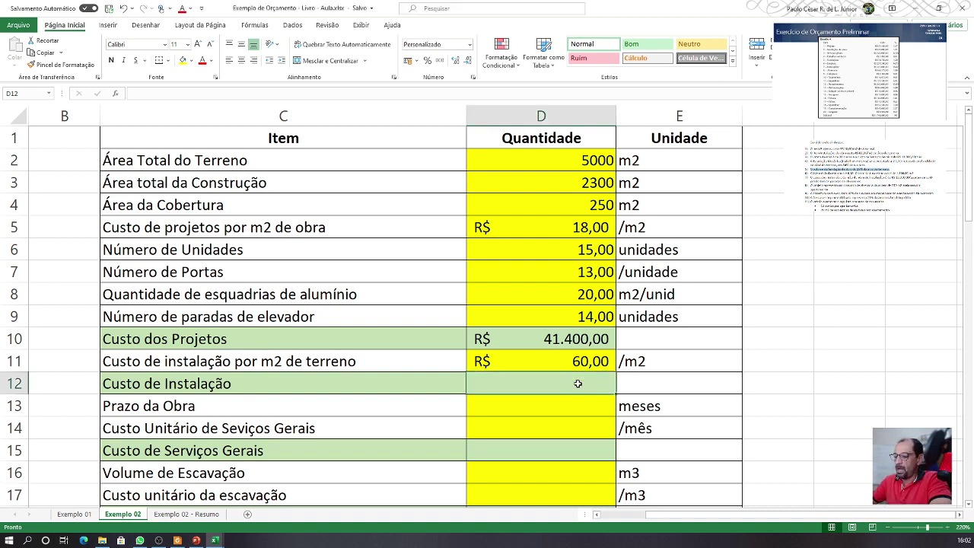
{"action": "type", "text": "="}
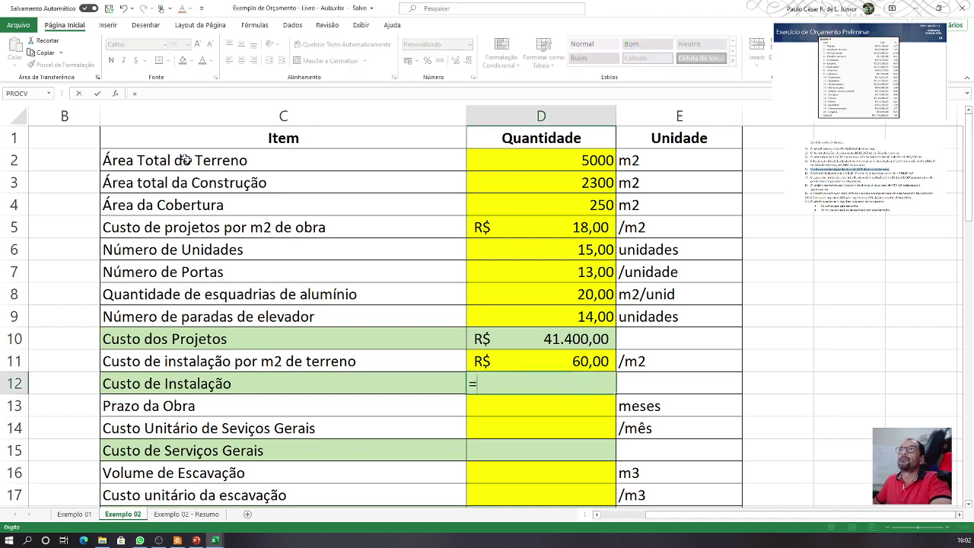
{"action": "left_click", "coordinate": [504, 165]}
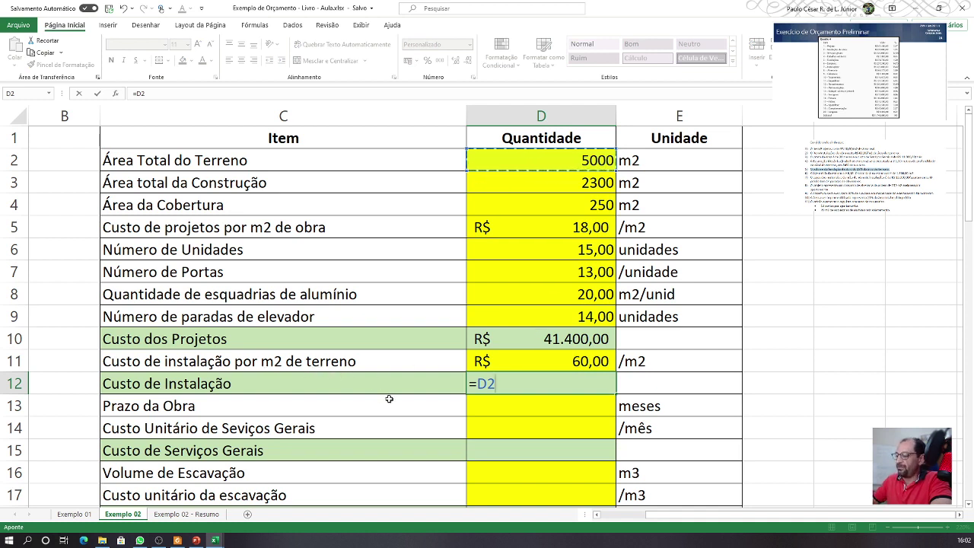
{"action": "type", "text": "*"}
{"action": "left_click", "coordinate": [524, 361]}
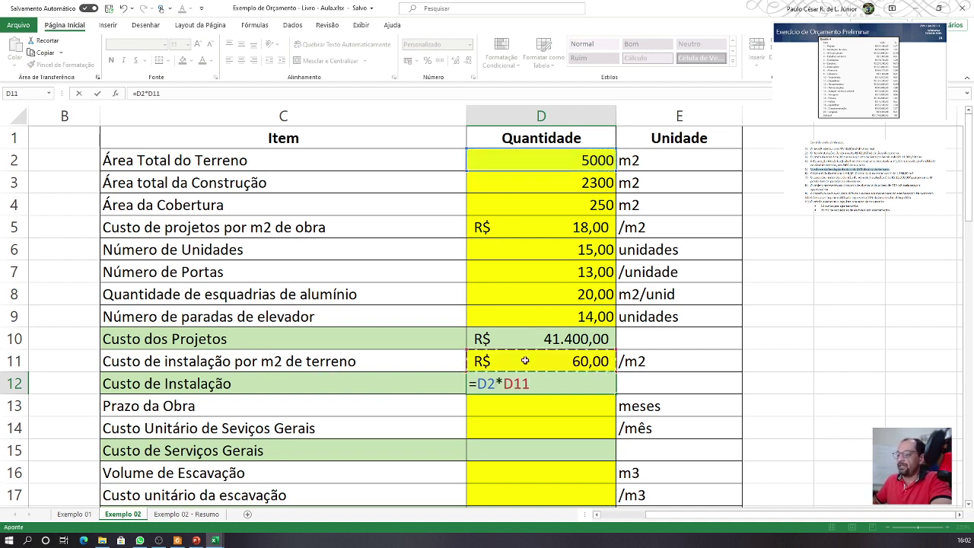
{"action": "key", "text": "Return"}
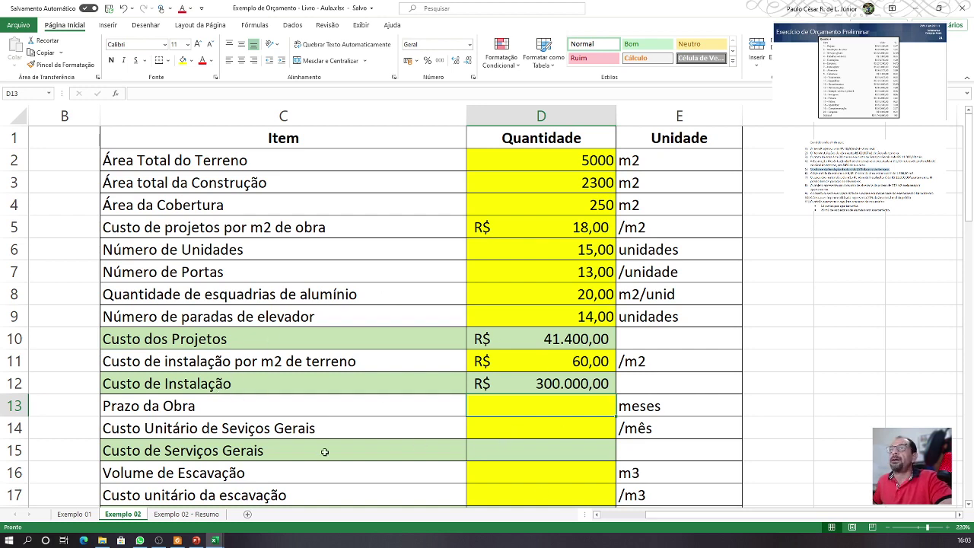
Step: Set Prazo da Obra (D13) to 20 months and Custo Unitário de Seviços Gerais (D14) to 11000 per month
{"action": "left_click", "coordinate": [502, 454]}
{"action": "scroll", "coordinate": [501, 454], "scroll_direction": "down", "scroll_amount": 2}
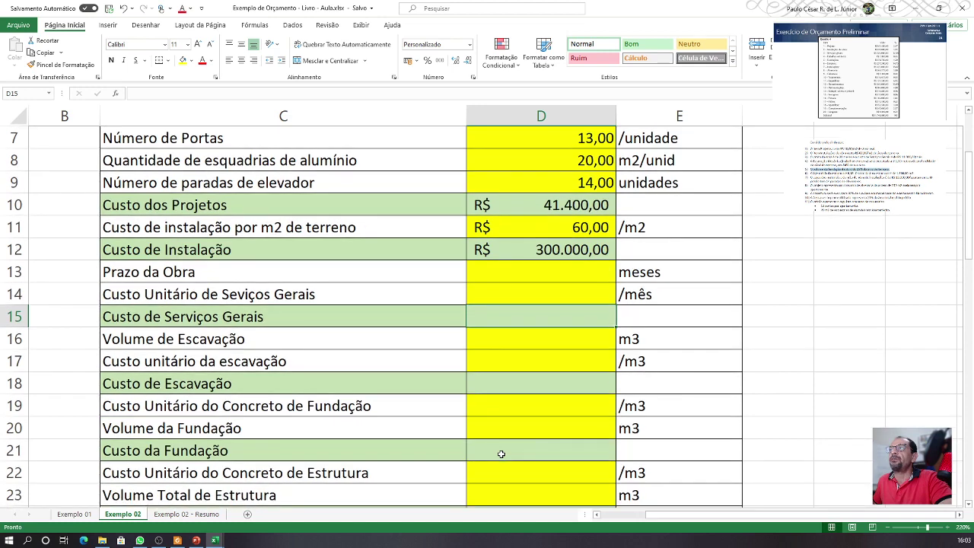
{"action": "scroll", "coordinate": [502, 454], "scroll_direction": "down", "scroll_amount": 1}
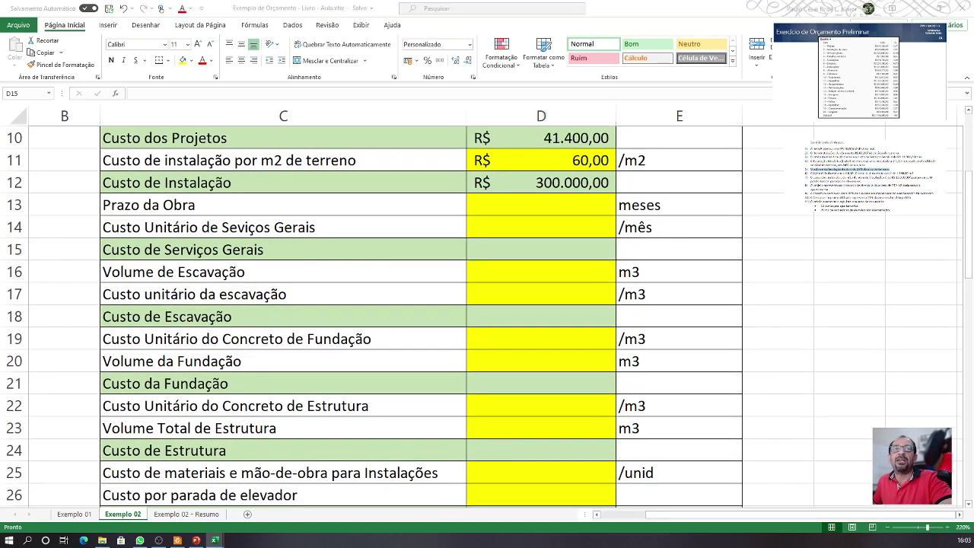
{"action": "left_click", "coordinate": [541, 208]}
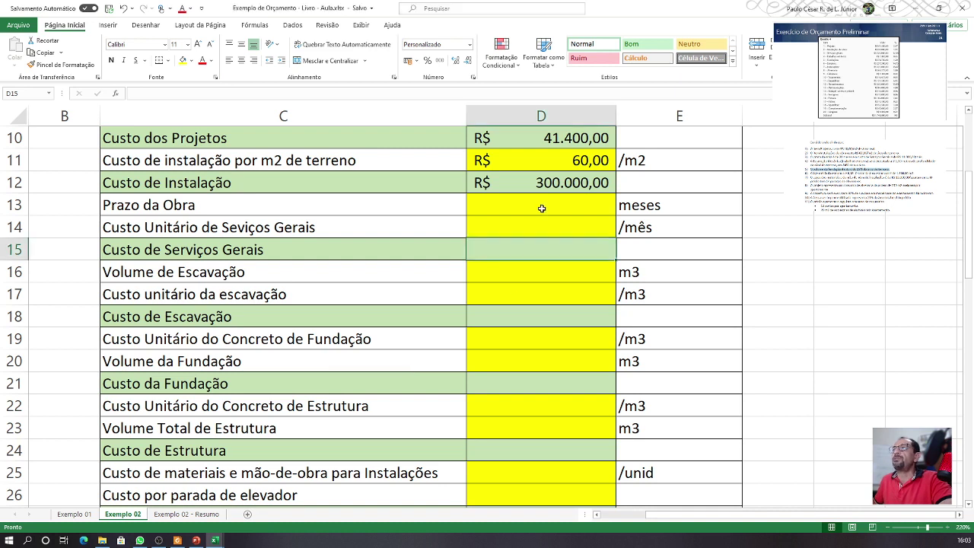
{"action": "left_click", "coordinate": [542, 208]}
{"action": "type", "text": "20"}
{"action": "key", "text": "Return"}
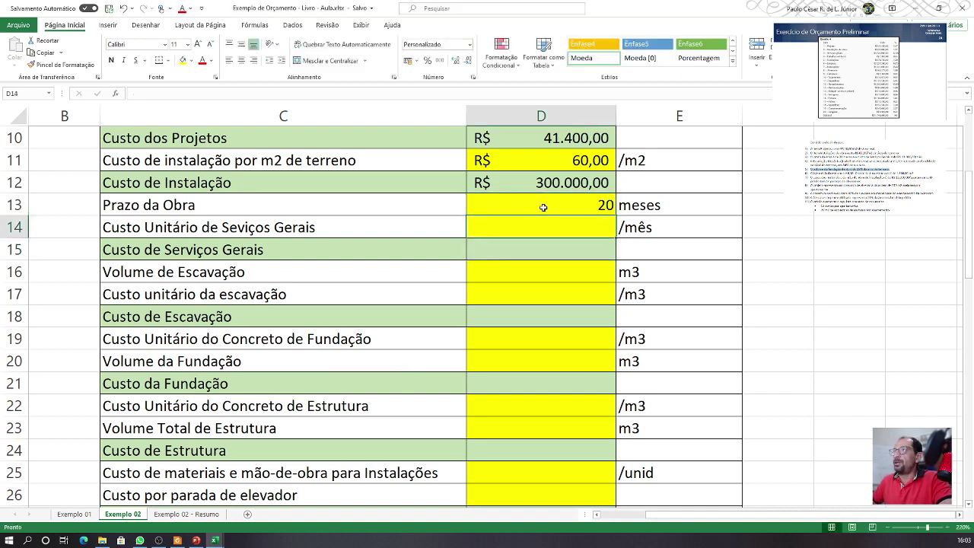
{"action": "type", "text": "11000"}
{"action": "key", "text": "Return"}
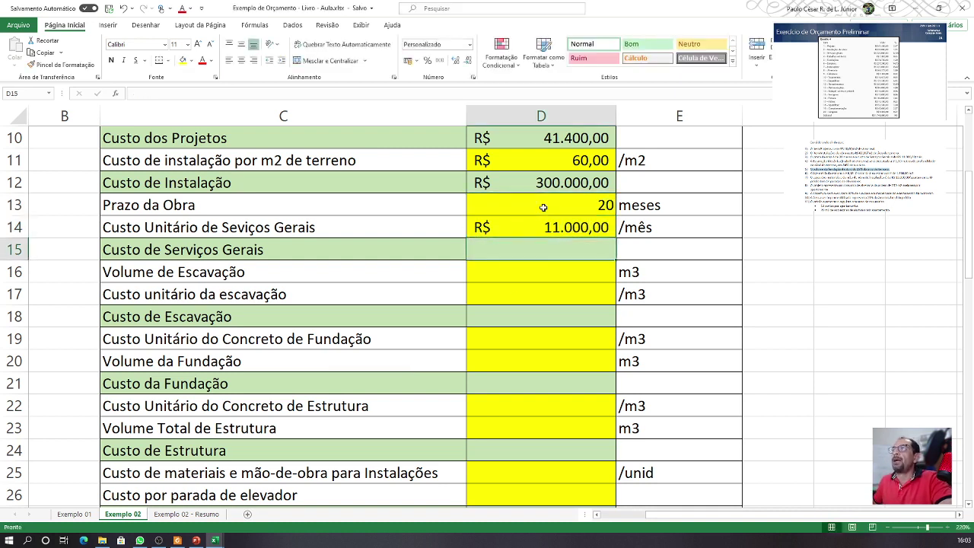
Step: On the Exemplo 02 - Resumo sheet, link the Custo de Instalação cost in C4 to ='Exemplo 02'!D12
{"action": "scroll", "coordinate": [543, 207], "scroll_direction": "up", "scroll_amount": 2}
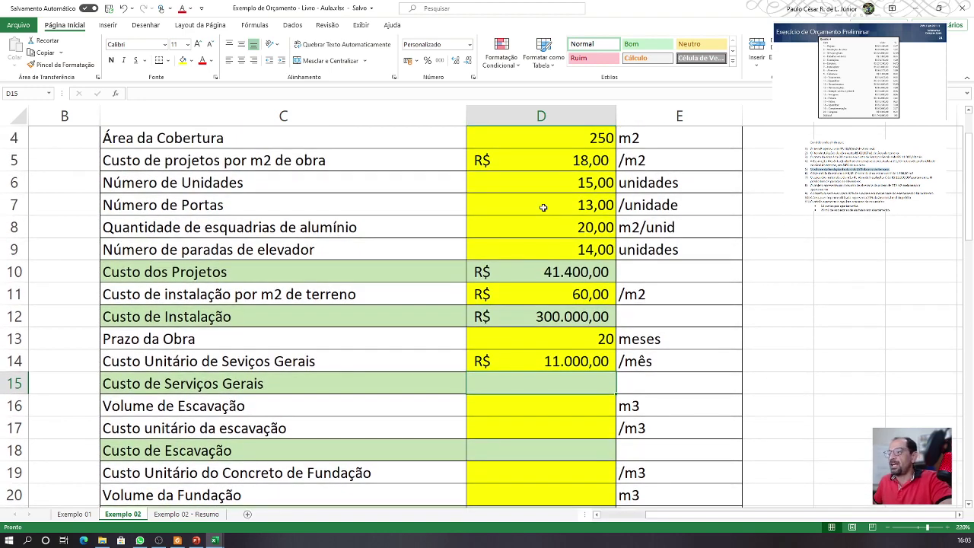
{"action": "left_click", "coordinate": [583, 319]}
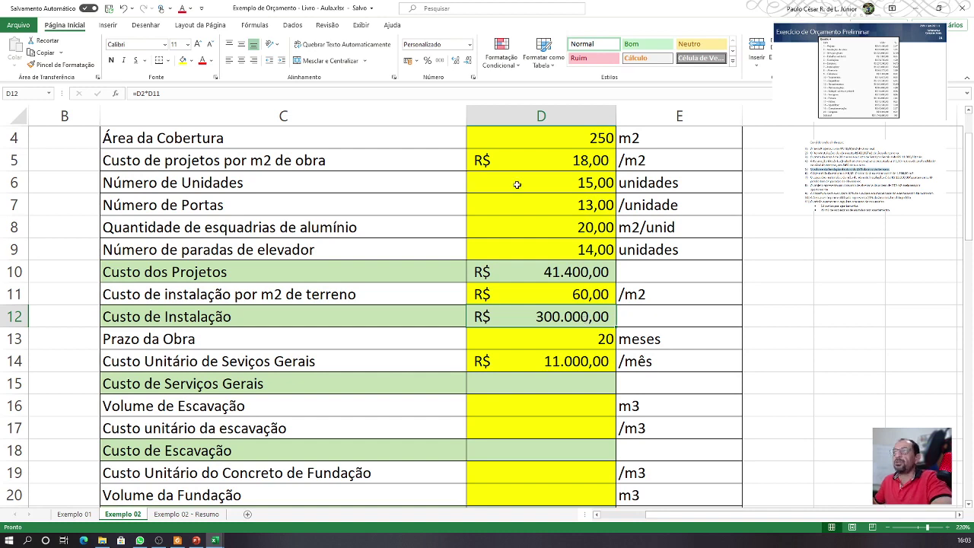
{"action": "left_click_drag", "start_coordinate": [227, 317], "coordinate": [512, 310]}
{"action": "left_click", "coordinate": [512, 310]}
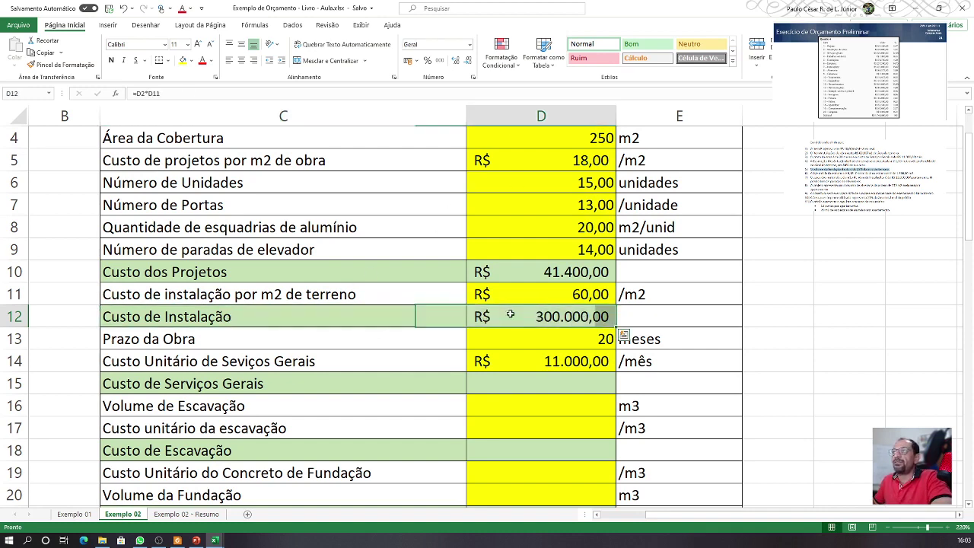
{"action": "left_click", "coordinate": [190, 515]}
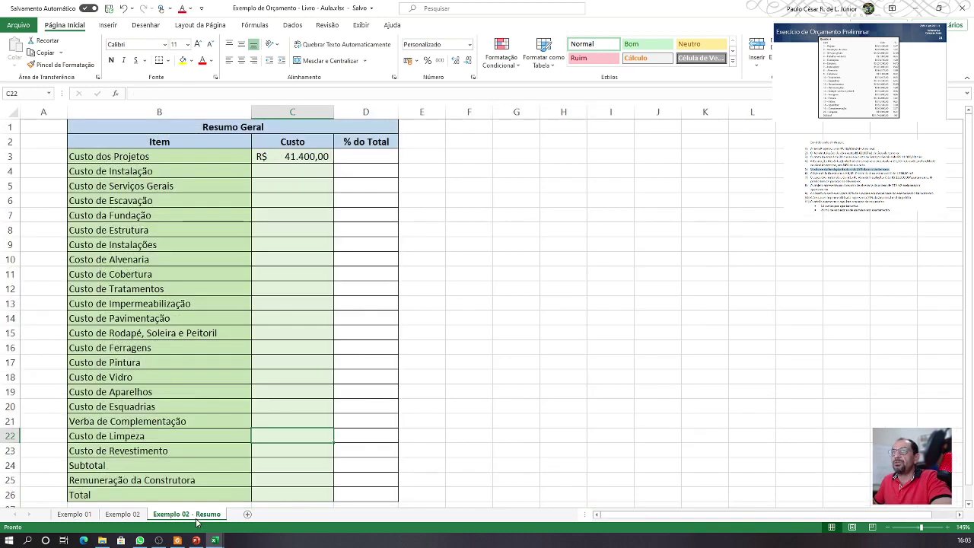
{"action": "left_click", "coordinate": [108, 184]}
{"action": "left_click", "coordinate": [275, 172]}
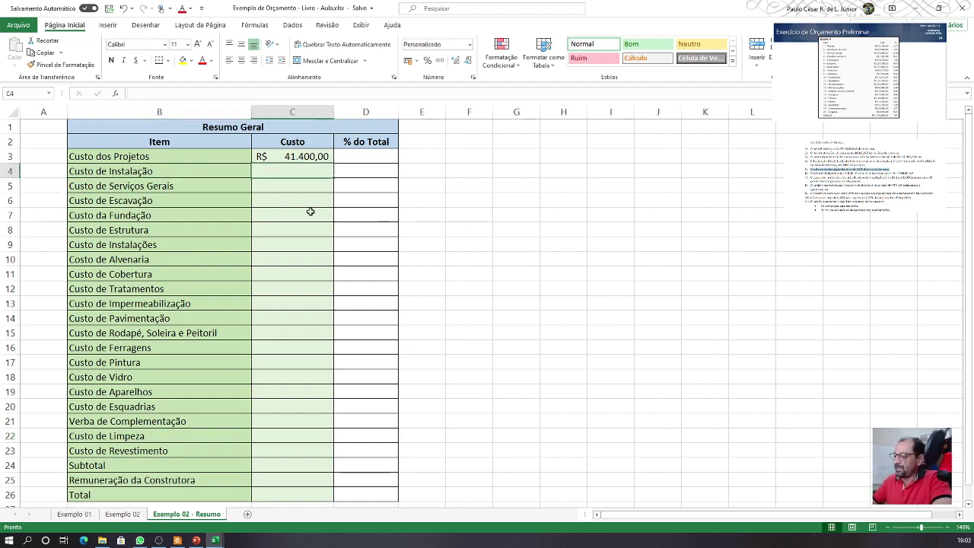
{"action": "type", "text": "="}
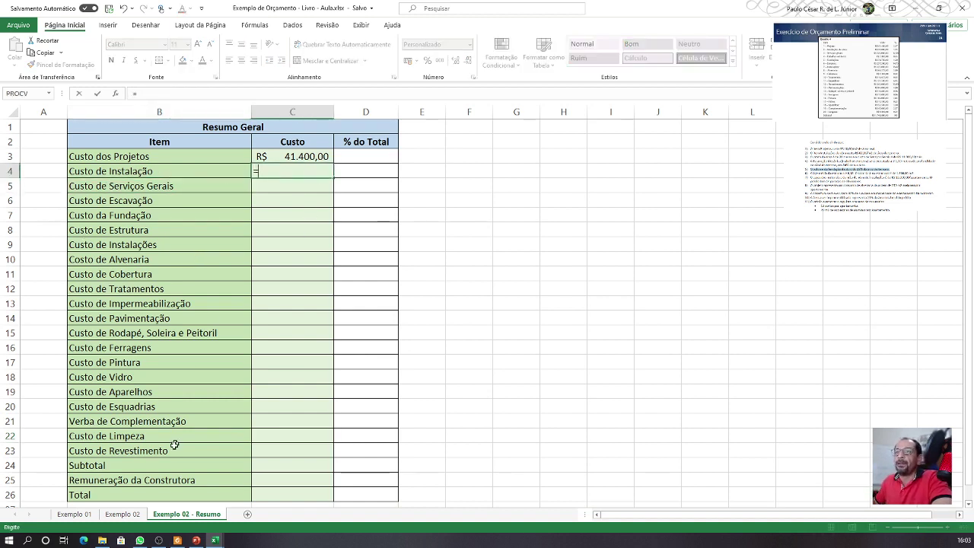
{"action": "left_click", "coordinate": [127, 517]}
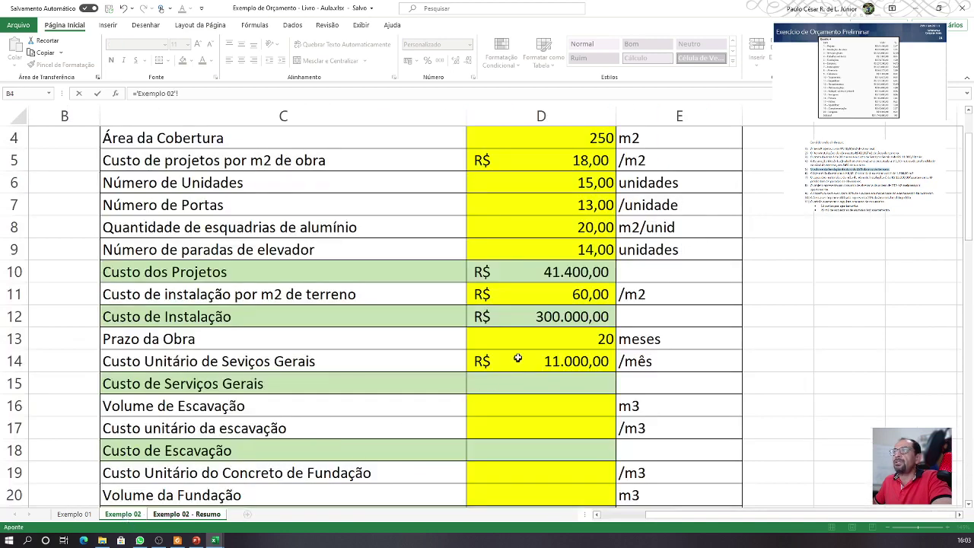
{"action": "left_click", "coordinate": [550, 317]}
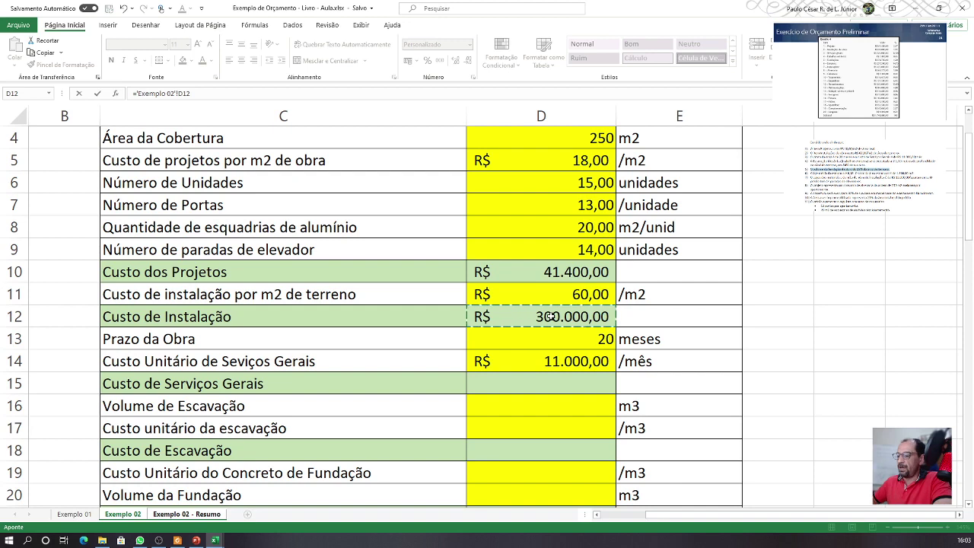
{"action": "key", "text": "Return"}
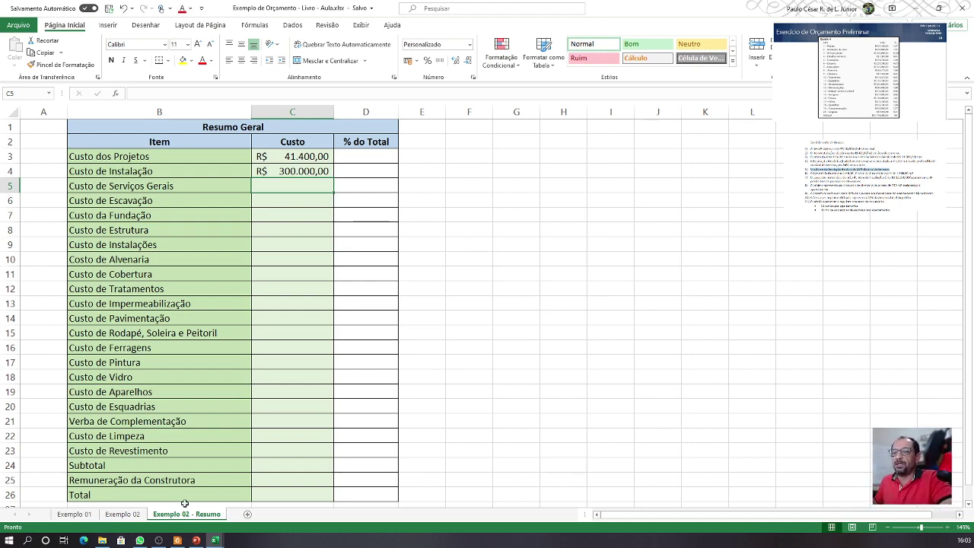
Step: Back on the Exemplo 02 sheet, calculate Custo de Serviços Gerais in D15 with =D13*D14, multiplying the duration by the monthly cost
{"action": "left_click", "coordinate": [134, 516]}
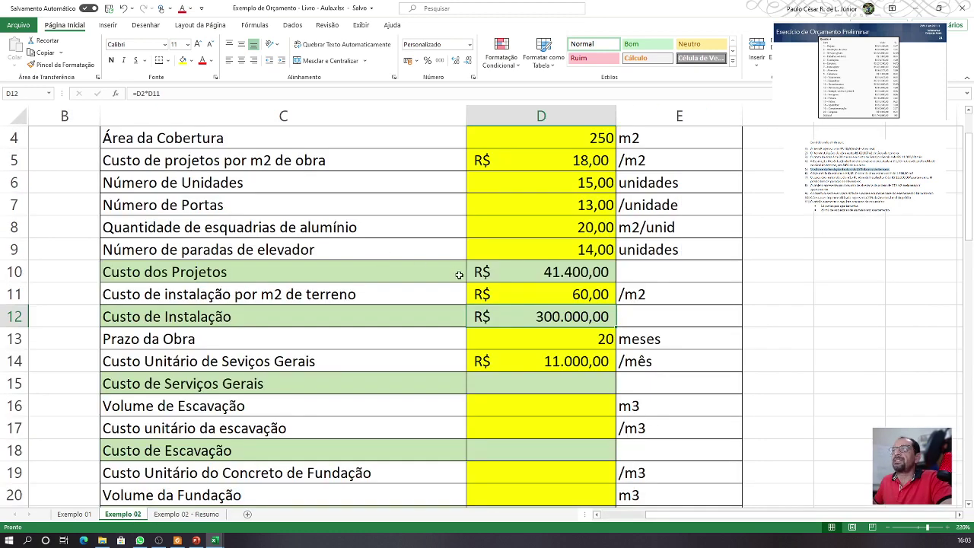
{"action": "scroll", "coordinate": [458, 275], "scroll_direction": "down", "scroll_amount": 2}
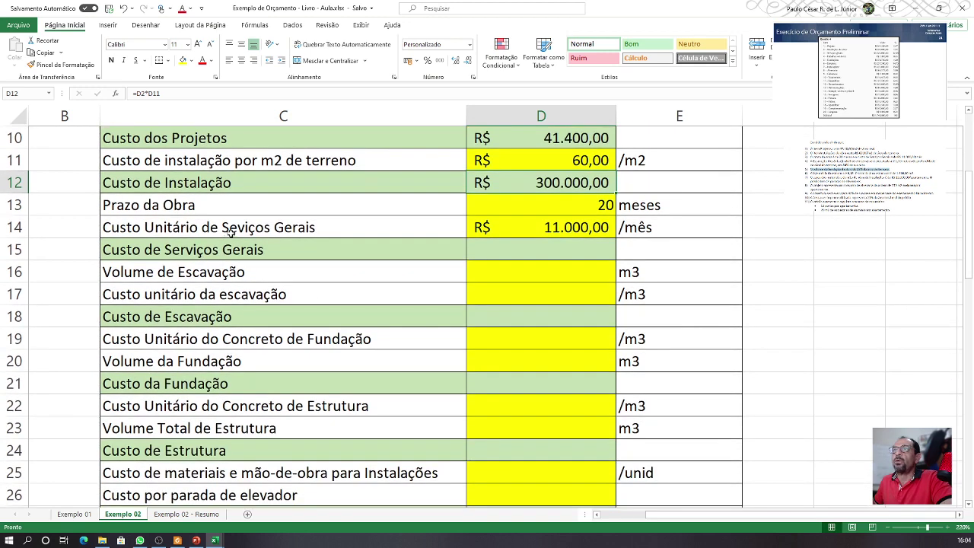
{"action": "left_click", "coordinate": [203, 250]}
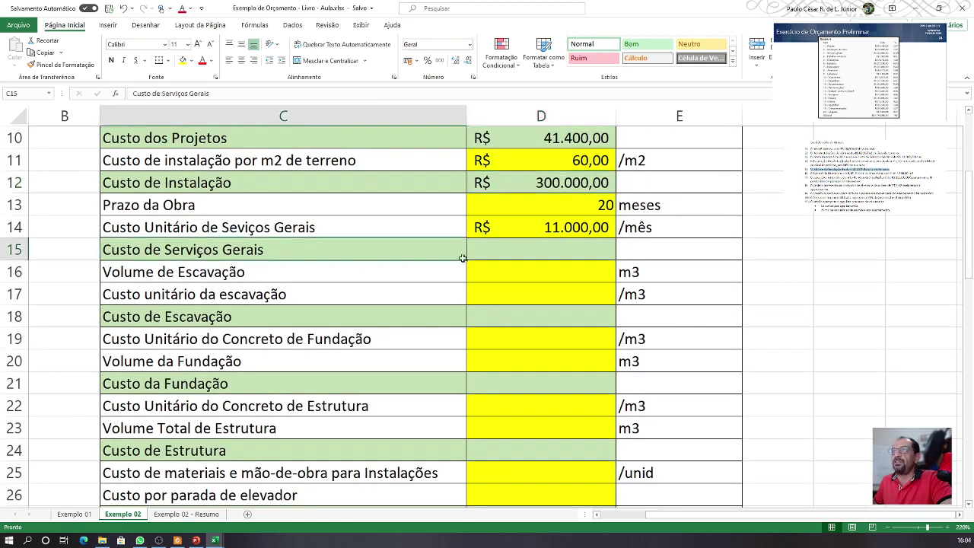
{"action": "left_click", "coordinate": [496, 251]}
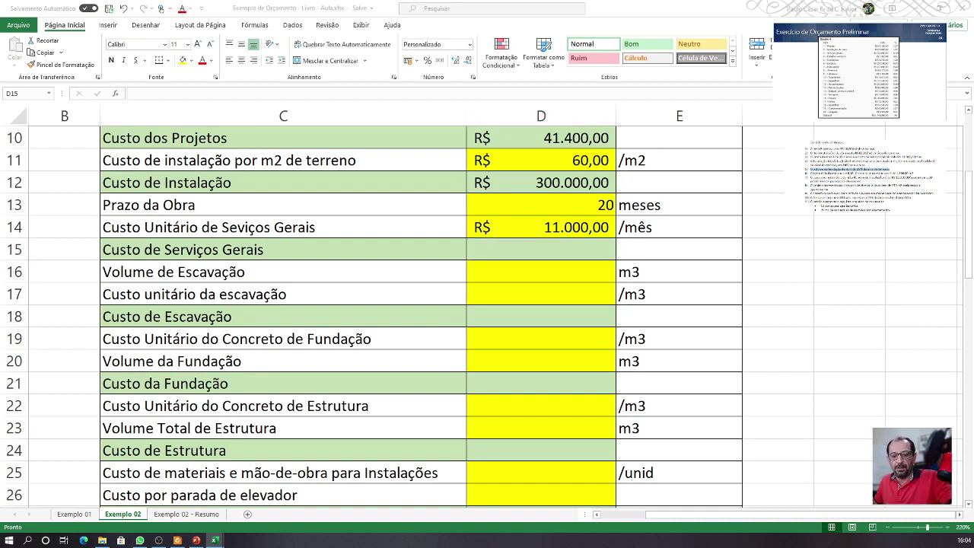
{"action": "key", "text": "F2"}
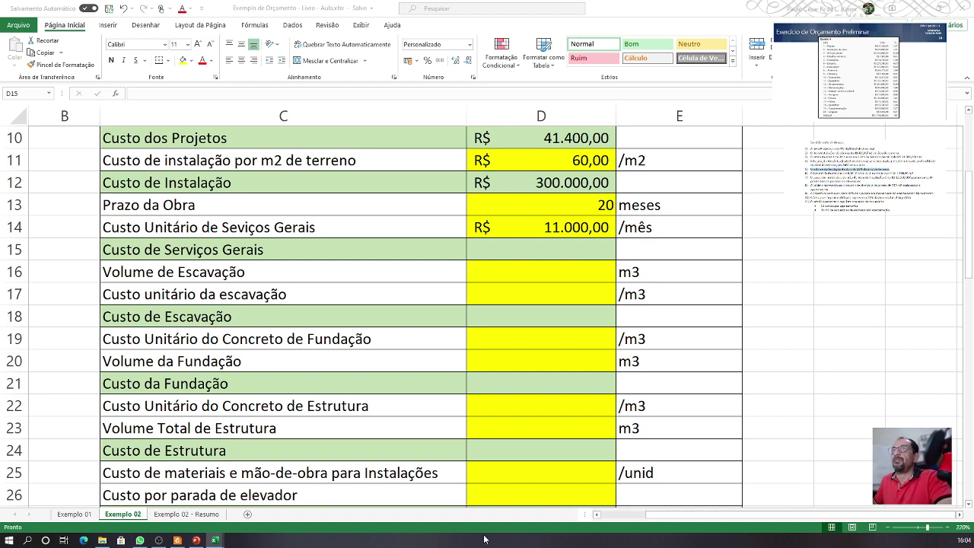
{"action": "left_click", "coordinate": [539, 245]}
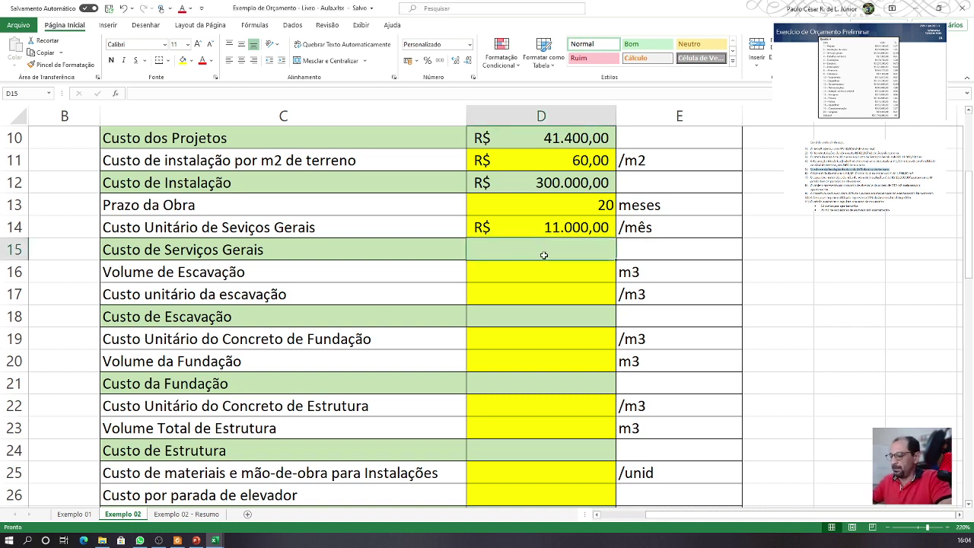
{"action": "type", "text": "="}
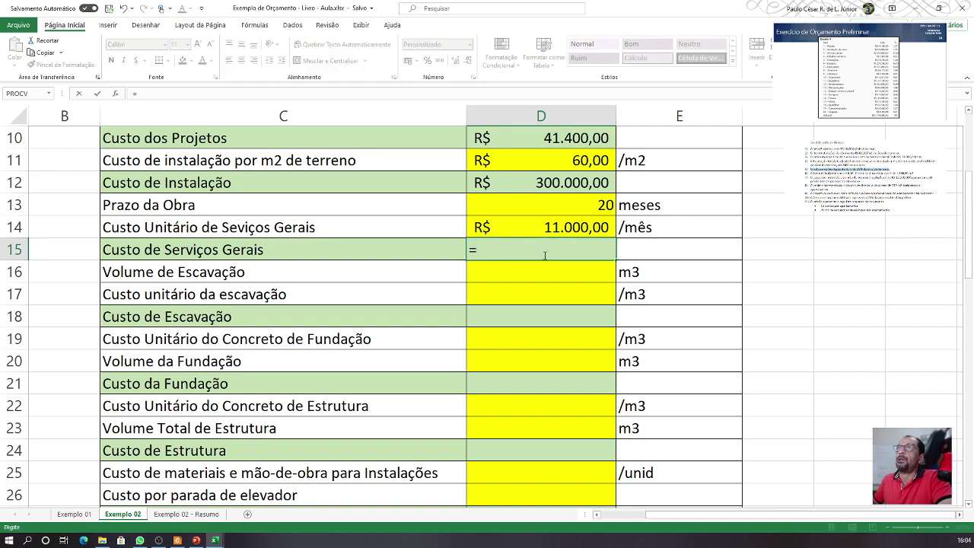
{"action": "left_click", "coordinate": [555, 197]}
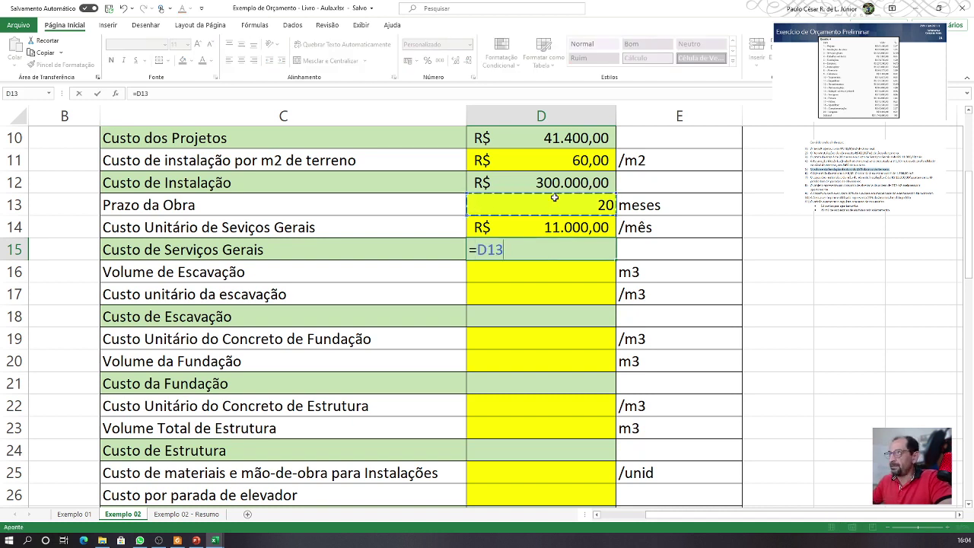
{"action": "type", "text": "*"}
{"action": "left_click", "coordinate": [576, 227]}
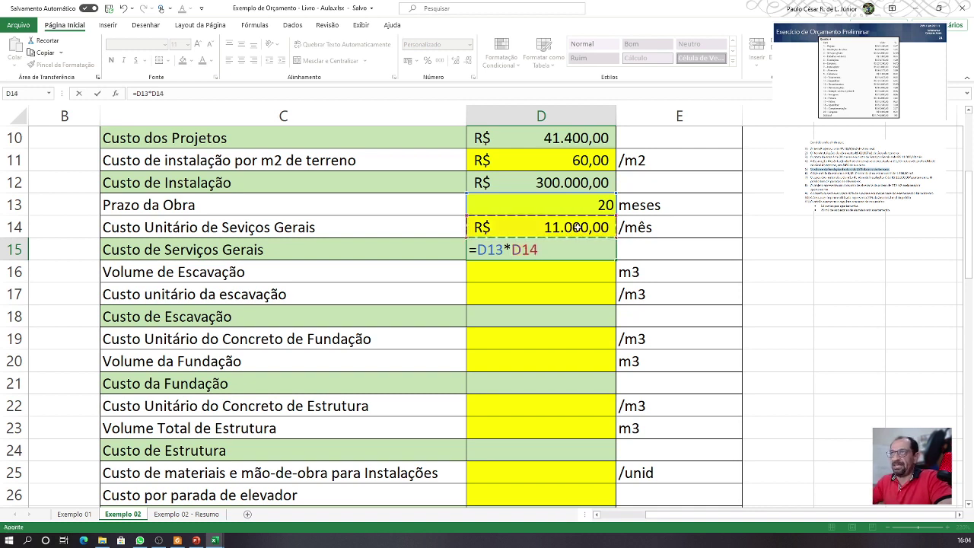
{"action": "key", "text": "Return"}
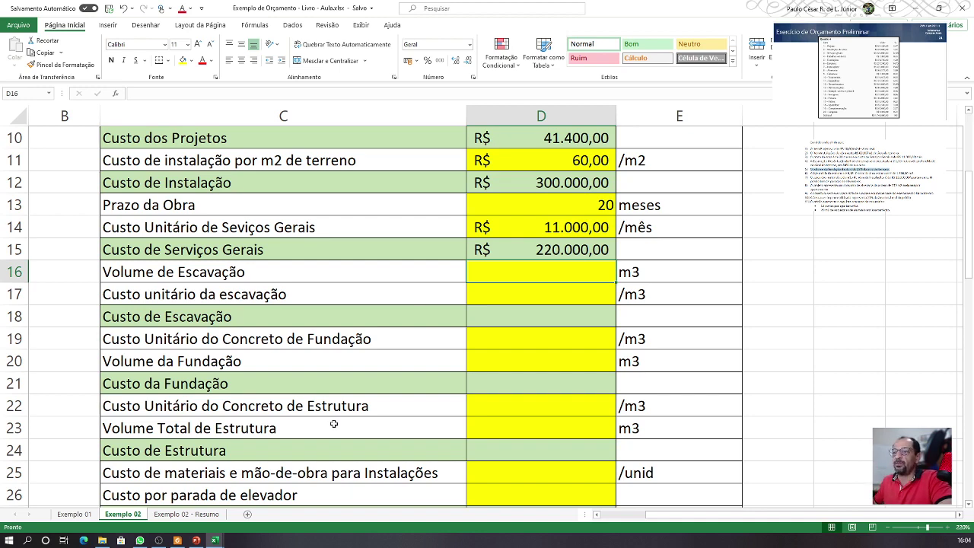
Step: On the Exemplo 02 - Resumo sheet, link the Custo de Serviços Gerais cost in C5 to ='Exemplo 02'!D15
{"action": "left_click", "coordinate": [209, 515]}
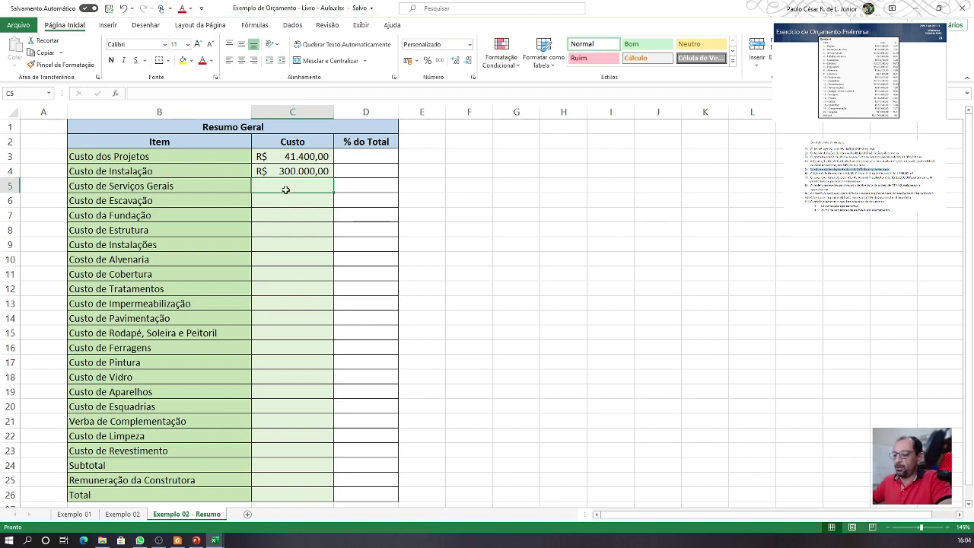
{"action": "type", "text": "="}
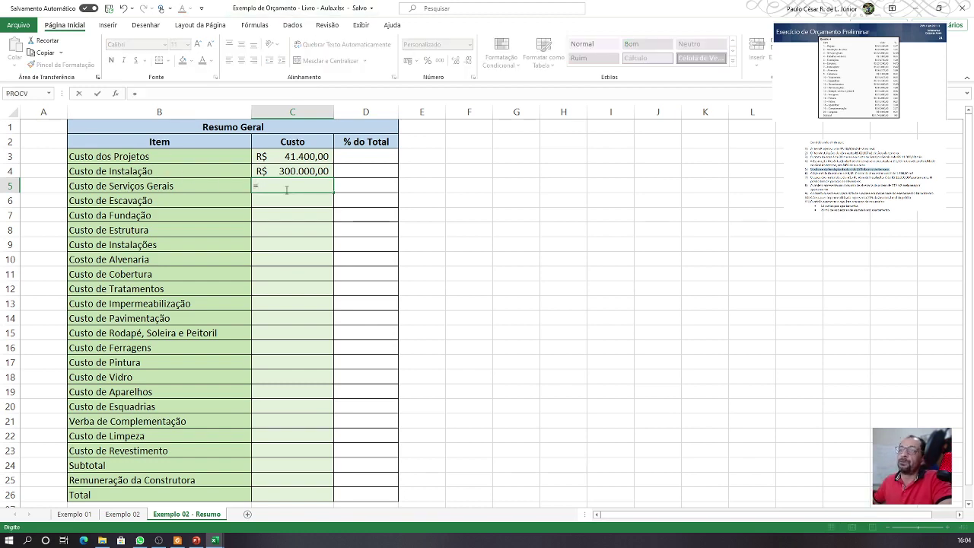
{"action": "left_click", "coordinate": [126, 515]}
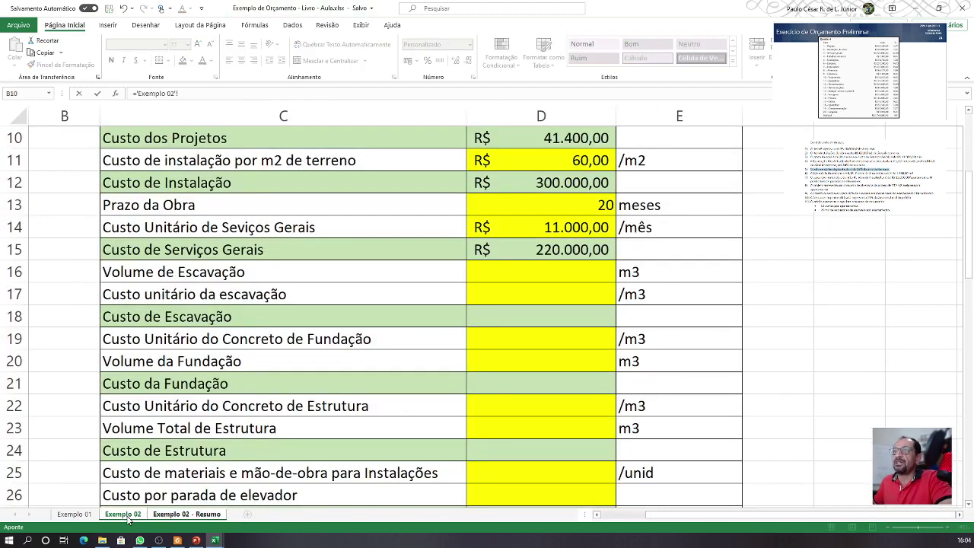
{"action": "left_click", "coordinate": [518, 252]}
{"action": "key", "text": "Return"}
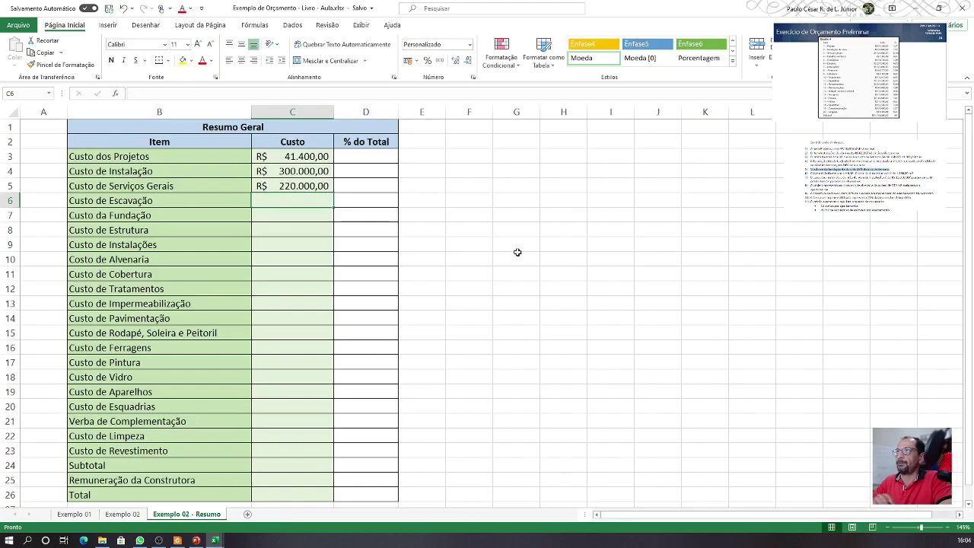
Step: On the Exemplo 02 sheet, set Volume de Escavação (D16) to 6000 m3 and Custo unitário da escavação (D17) to 13 per m3
{"action": "left_click", "coordinate": [122, 515]}
{"action": "left_click", "coordinate": [158, 299]}
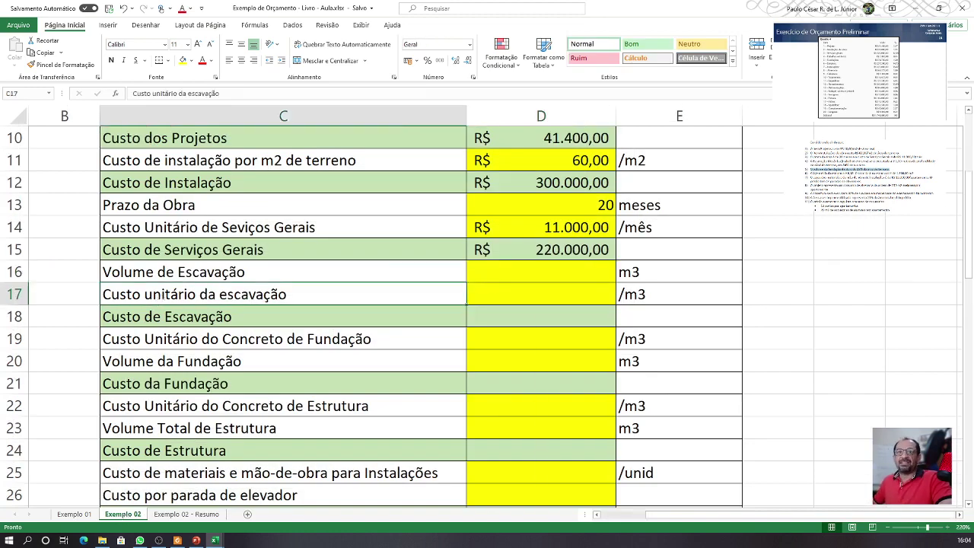
{"action": "key", "text": "alt+Tab"}
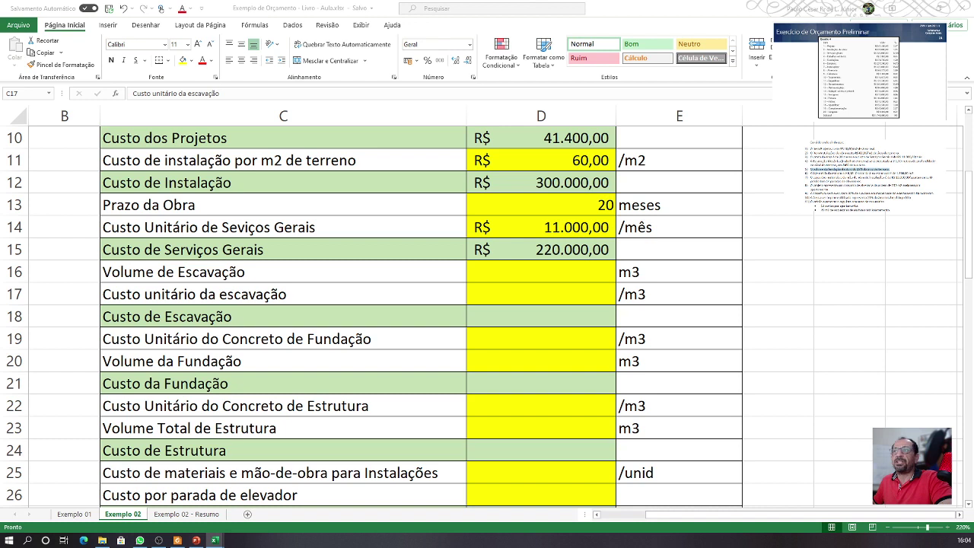
{"action": "left_click", "coordinate": [570, 265]}
{"action": "left_click", "coordinate": [543, 274]}
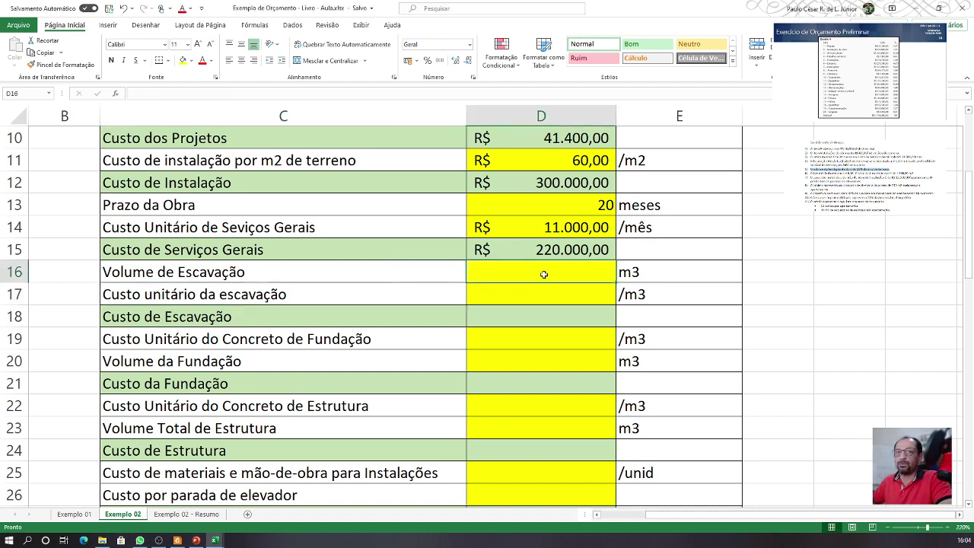
{"action": "type", "text": "6000"}
{"action": "key", "text": "Return"}
{"action": "type", "text": "13"}
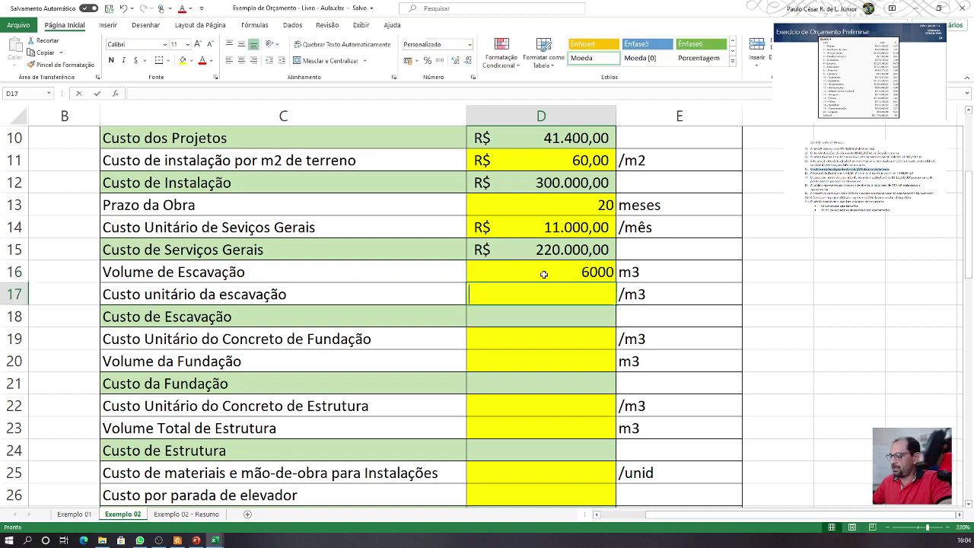
{"action": "key", "text": "Return"}
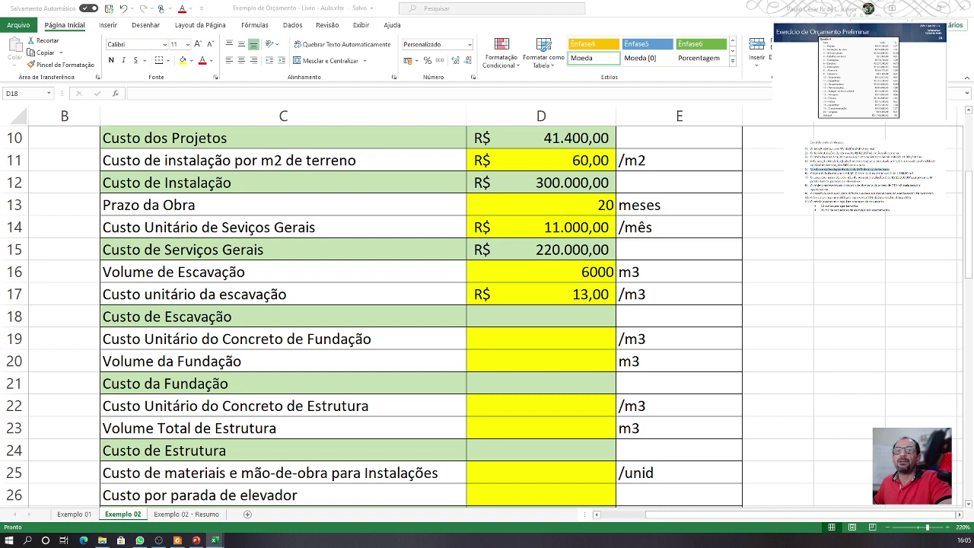
Step: Replace the Volume de Escavação value in D16 with the formula =1,5*0,8*D2, based on excavation depth, 80% coverage and land area
{"action": "key", "text": "F2"}
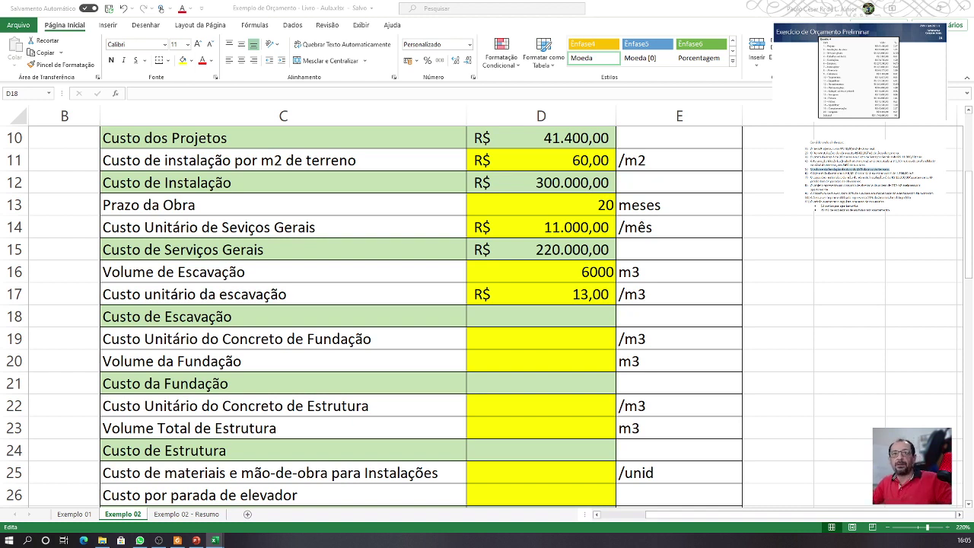
{"action": "key", "text": "Escape"}
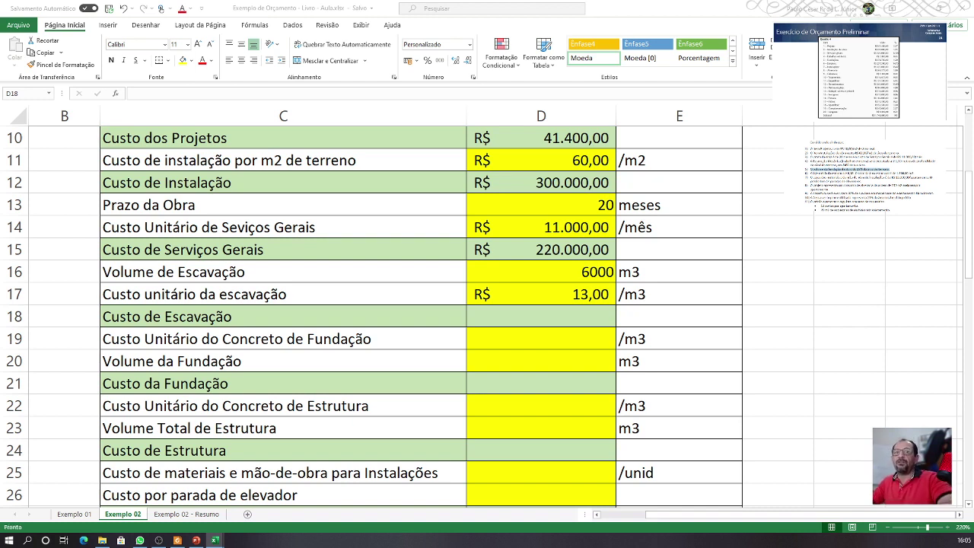
{"action": "left_click", "coordinate": [568, 279]}
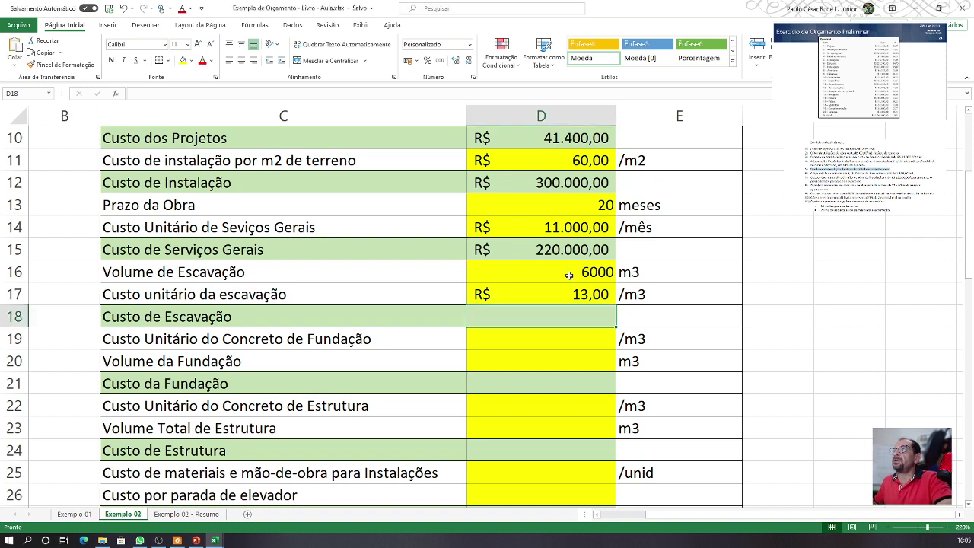
{"action": "key", "text": "Delete"}
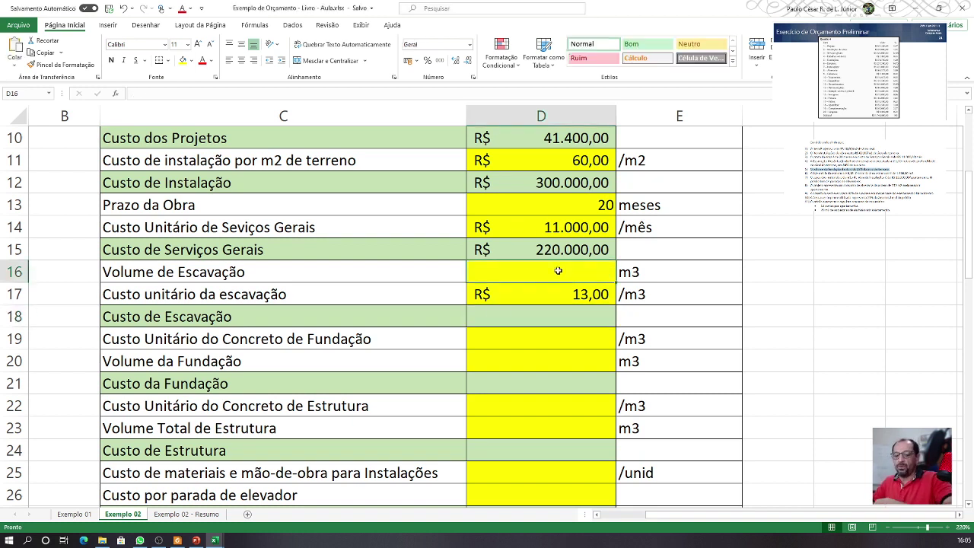
{"action": "double_click", "coordinate": [557, 271]}
{"action": "type", "text": "=1,5*0,8*D2"}
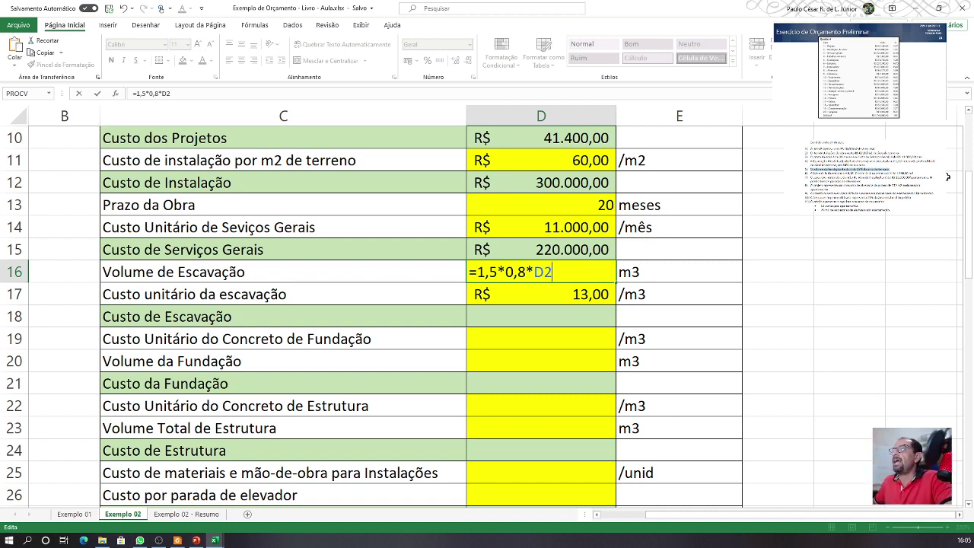
{"action": "scroll", "coordinate": [969, 211], "scroll_direction": "up", "scroll_amount": 3}
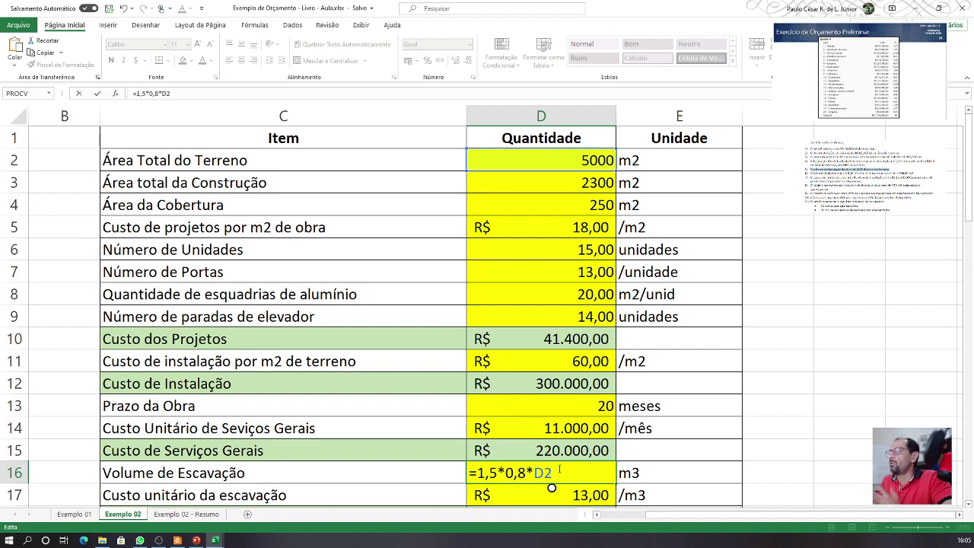
{"action": "key", "text": "Return"}
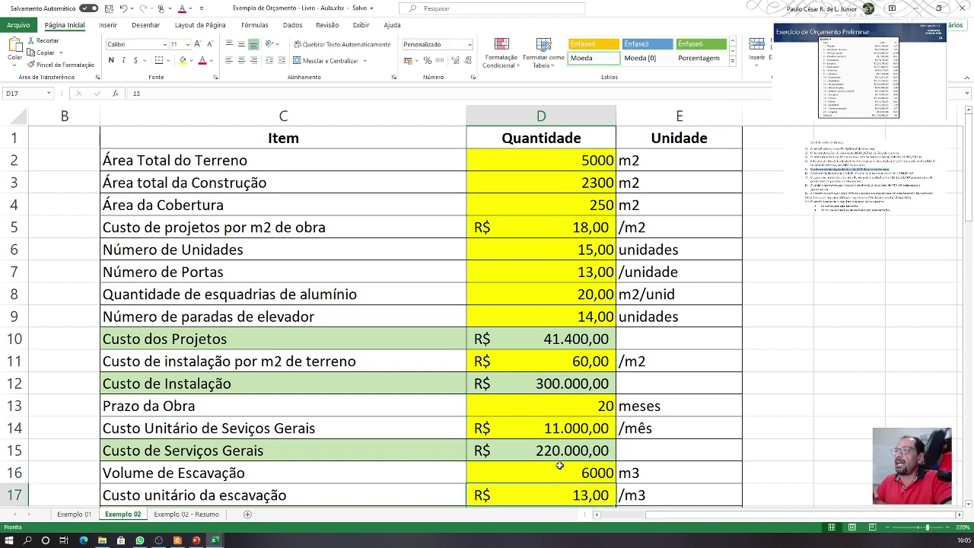
Step: Calculate Custo de Escavação in D18 with =D16*D17, multiplying the excavation volume by its unit cost
{"action": "scroll", "coordinate": [559, 465], "scroll_direction": "down", "scroll_amount": 2}
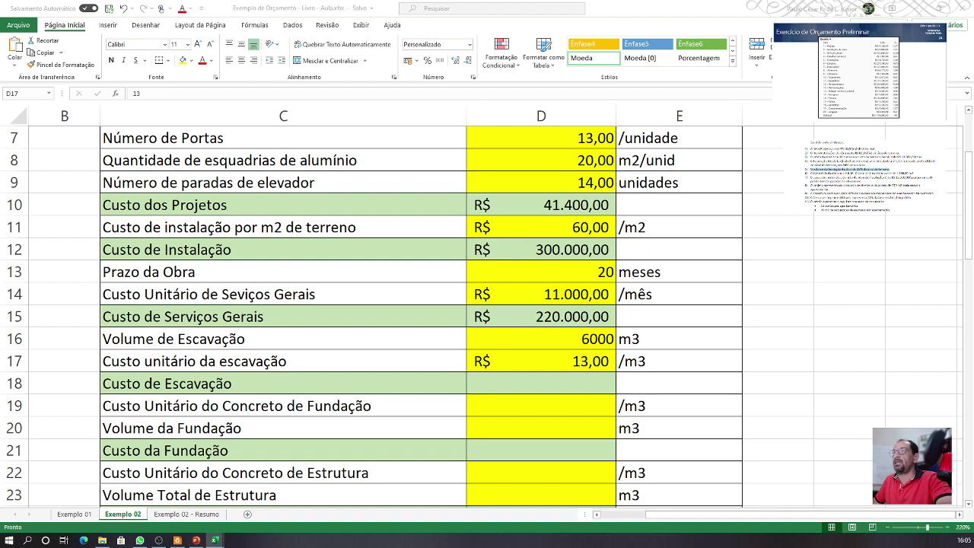
{"action": "left_click", "coordinate": [582, 364]}
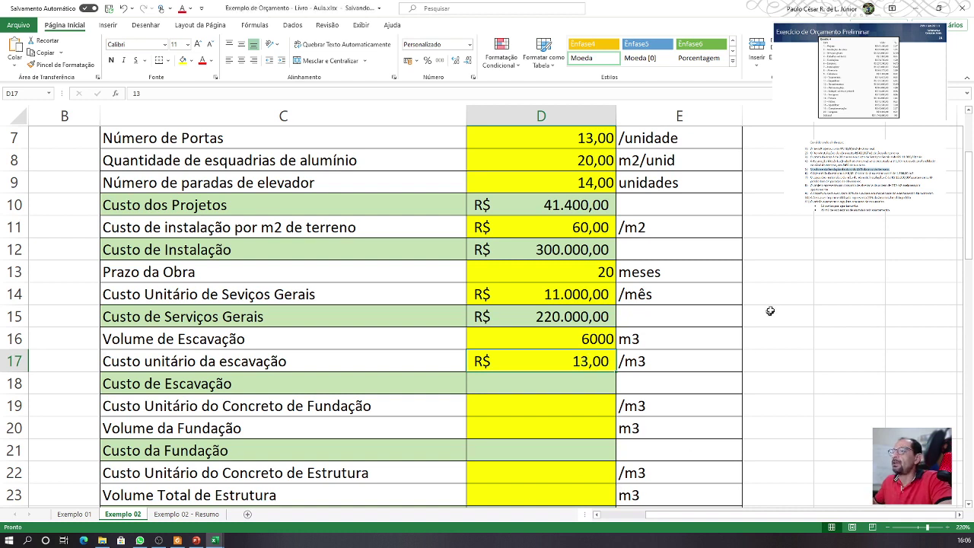
{"action": "left_click", "coordinate": [806, 183]}
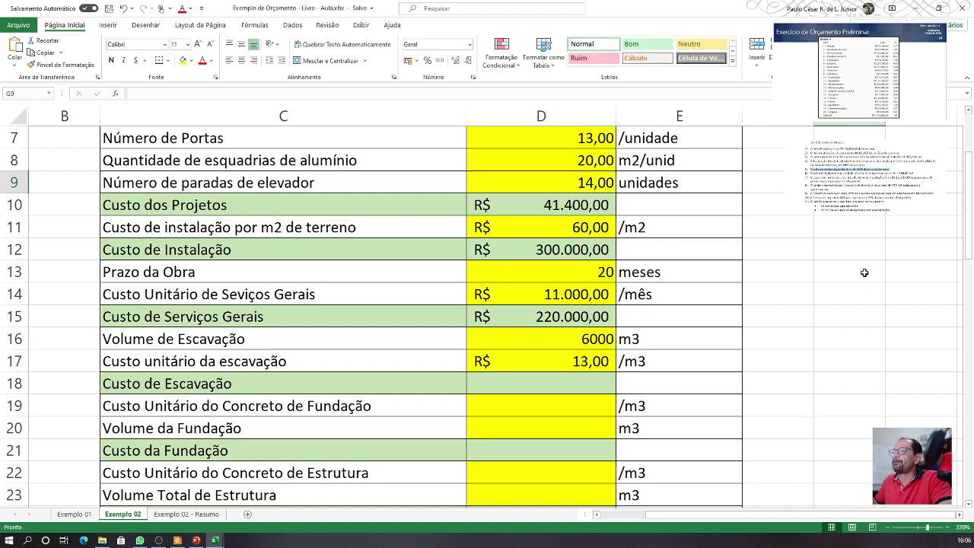
{"action": "key", "text": "alt+Tab"}
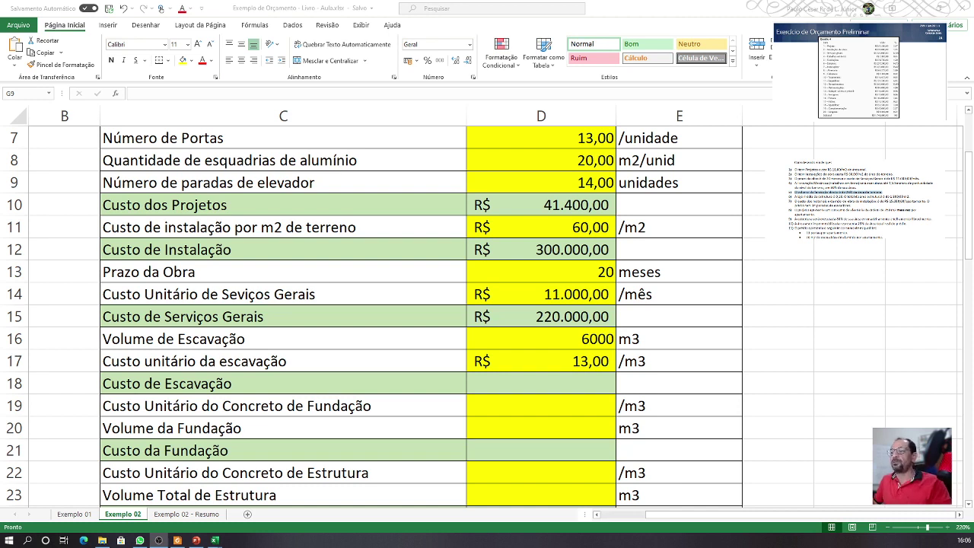
{"action": "left_click", "coordinate": [587, 381]}
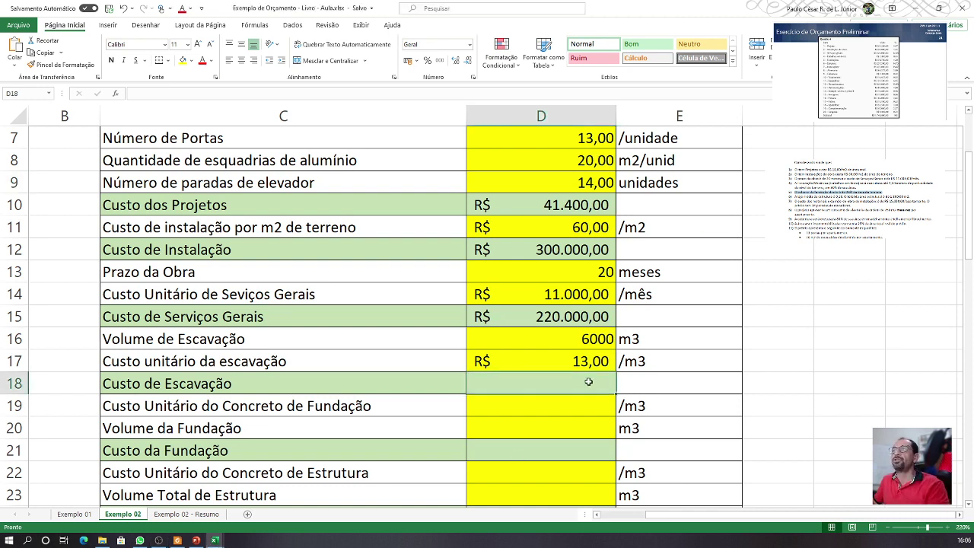
{"action": "type", "text": "="}
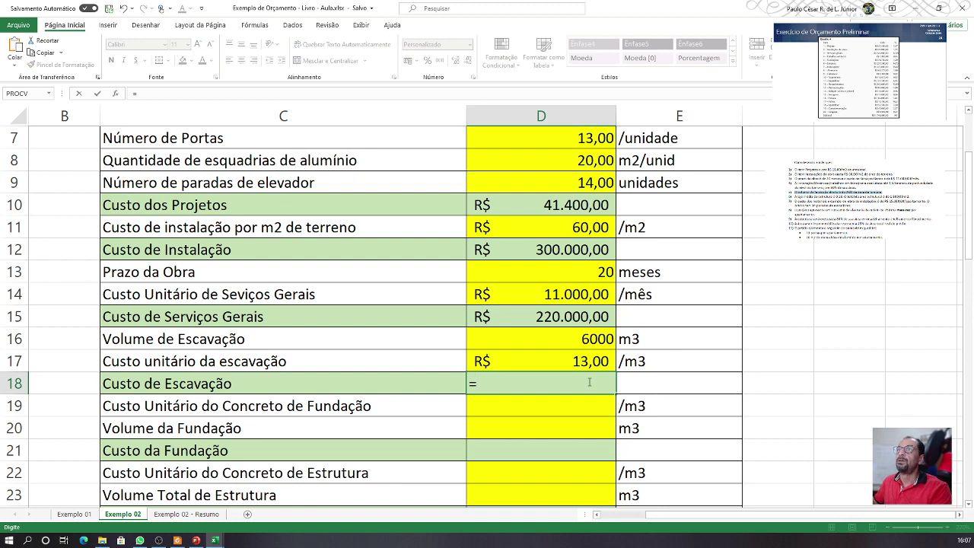
{"action": "left_click", "coordinate": [595, 342]}
{"action": "type", "text": "*"}
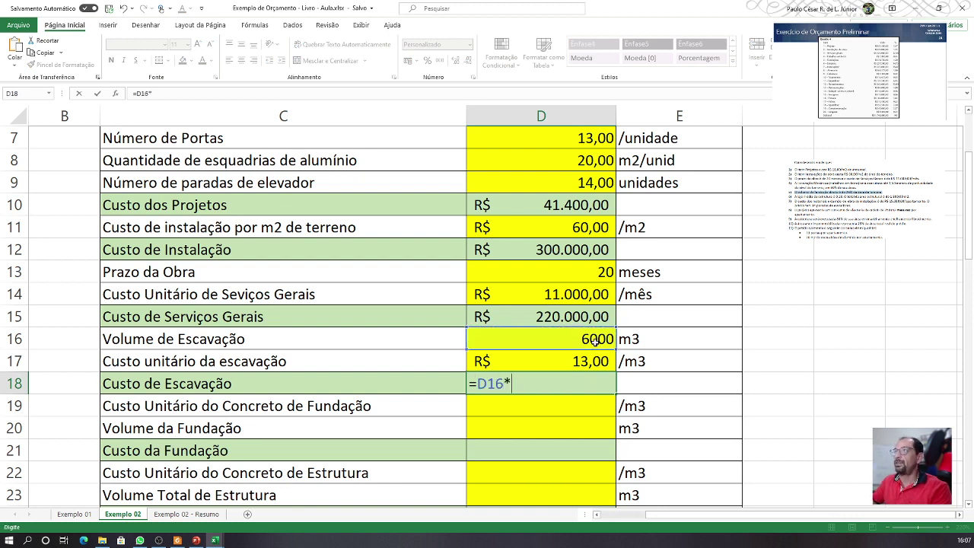
{"action": "left_click", "coordinate": [578, 361]}
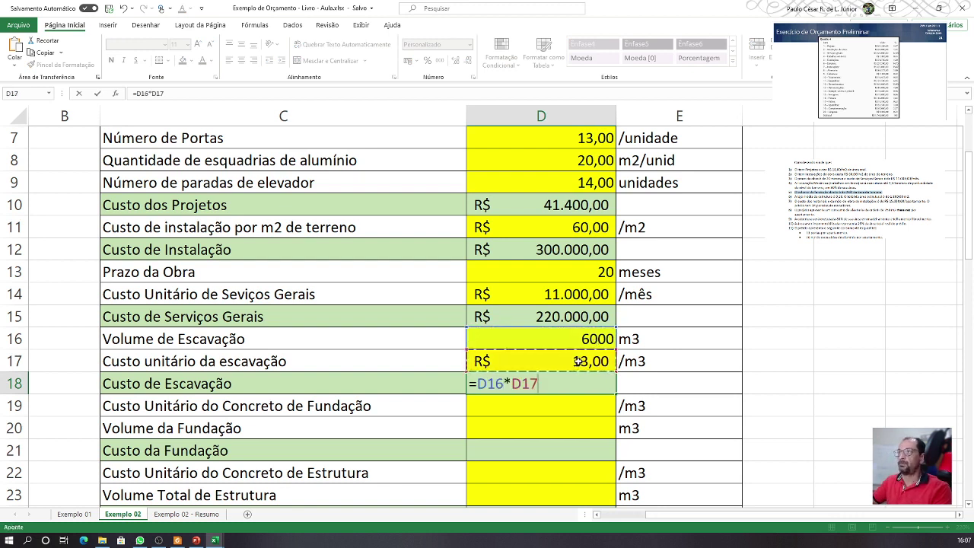
{"action": "key", "text": "Return"}
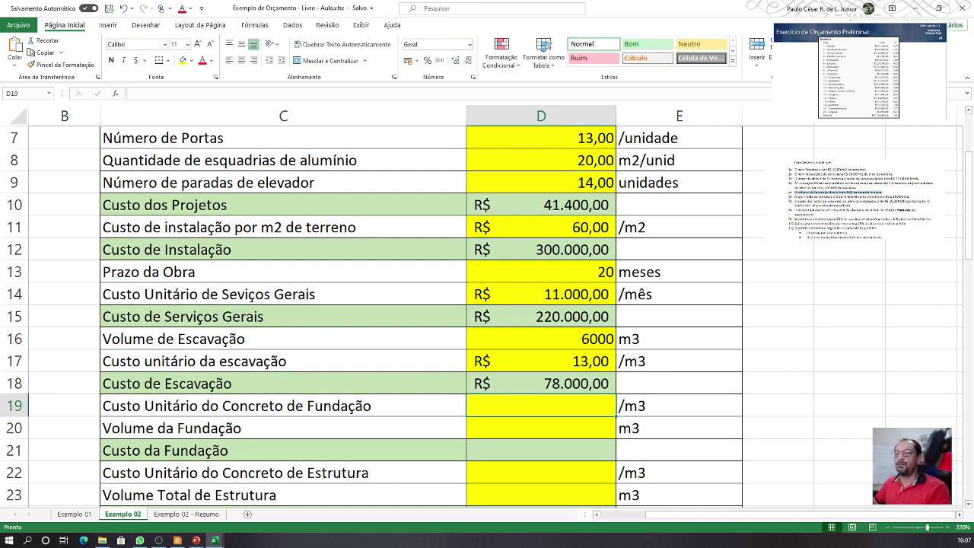
Step: On the Exemplo 02 - Resumo sheet, link the Custo de Escavação cost in C6 to ='Exemplo 02'!D18
{"action": "key", "text": "alt+Tab"}
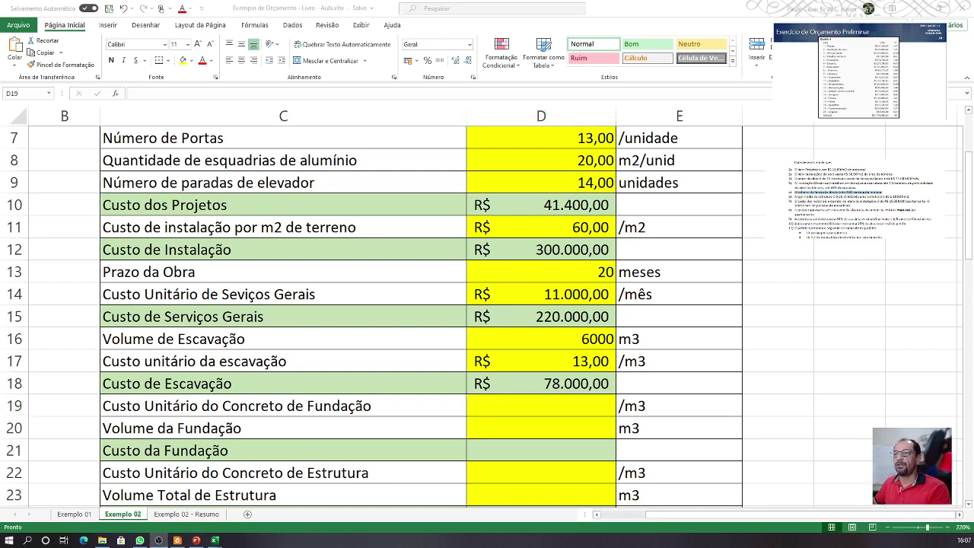
{"action": "key", "text": "alt+Tab"}
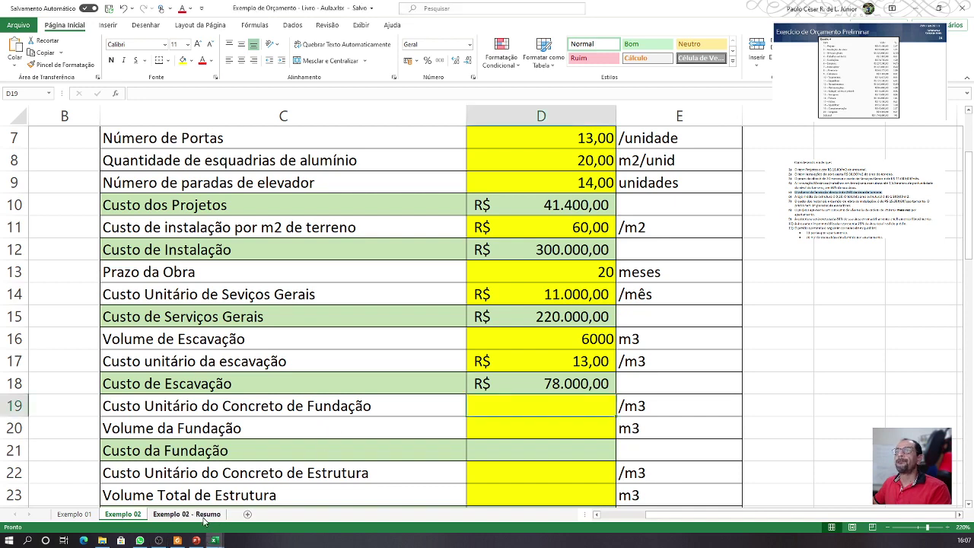
{"action": "left_click", "coordinate": [187, 514]}
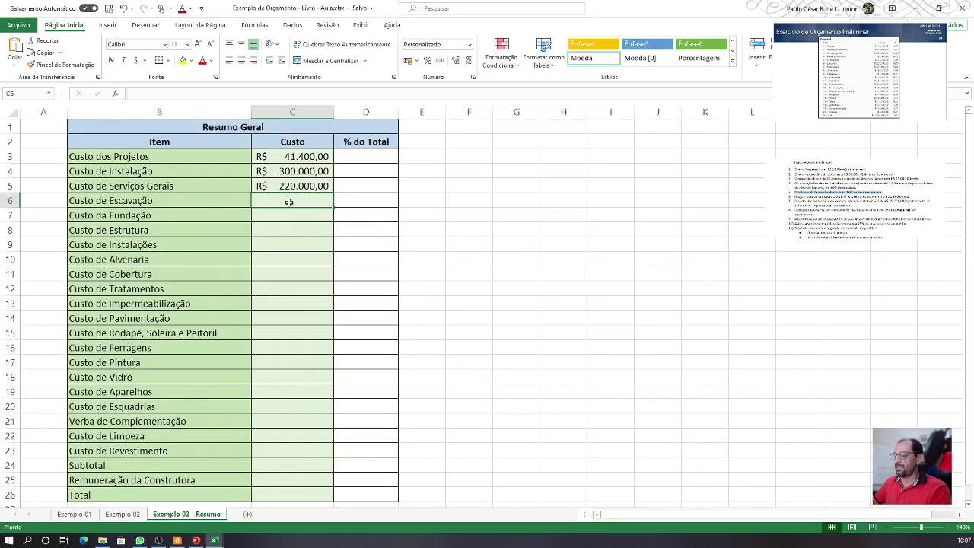
{"action": "type", "text": "="}
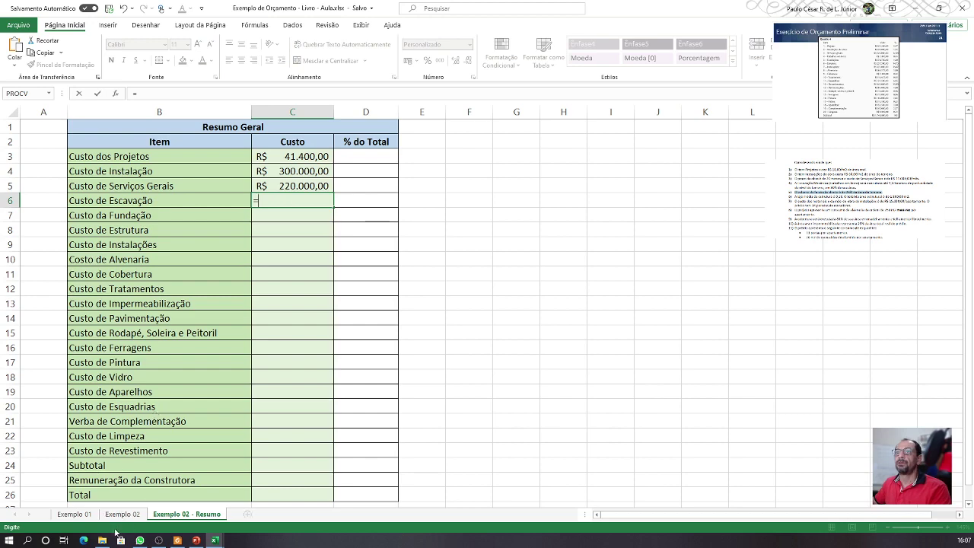
{"action": "left_click", "coordinate": [123, 515]}
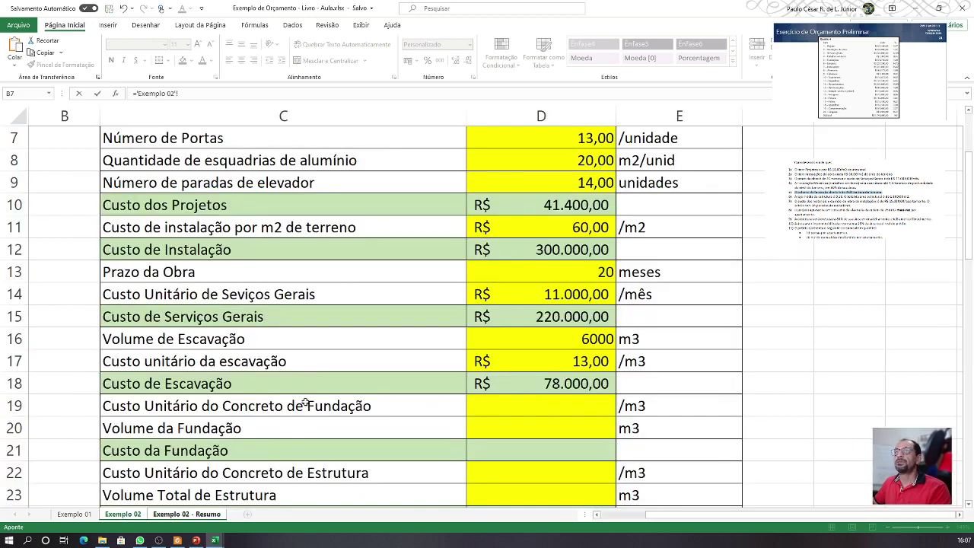
{"action": "left_click", "coordinate": [570, 382]}
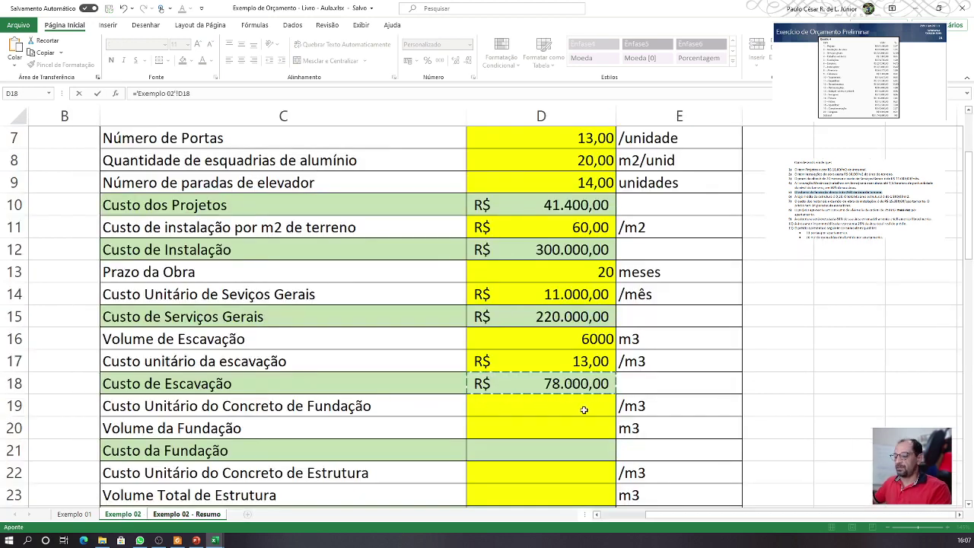
{"action": "key", "text": "Return"}
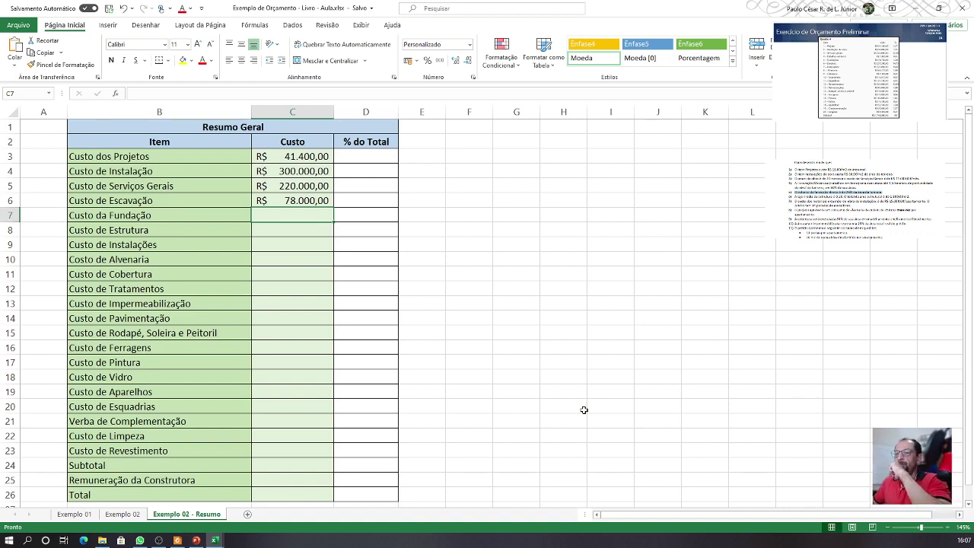
Step: Return to the Exemplo 02 sheet and copy item 4, on Escavação Mecânica, from the exercise statement
{"action": "left_click", "coordinate": [123, 515]}
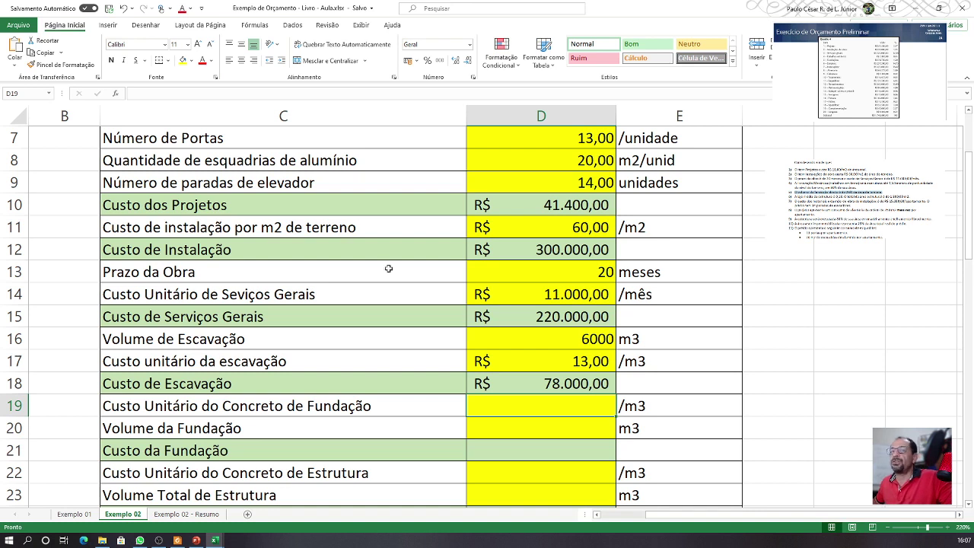
{"action": "key", "text": "alt+Tab"}
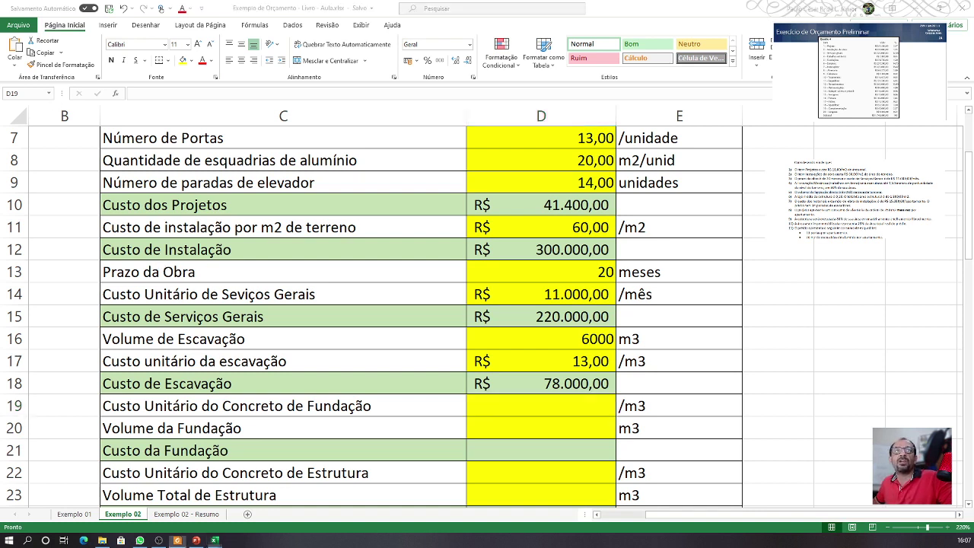
{"action": "left_click_drag", "start_coordinate": [794, 183], "coordinate": [870, 197]}
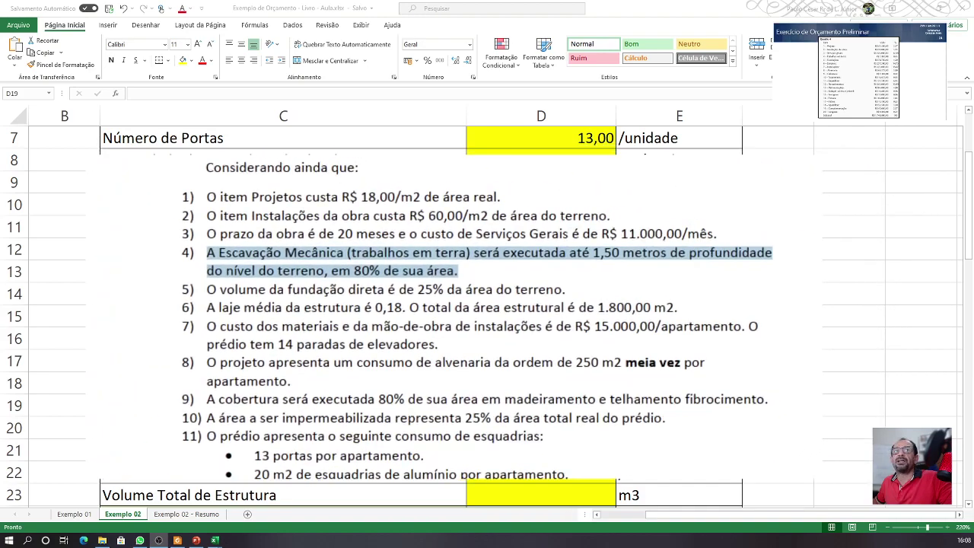
{"action": "left_click", "coordinate": [324, 261]}
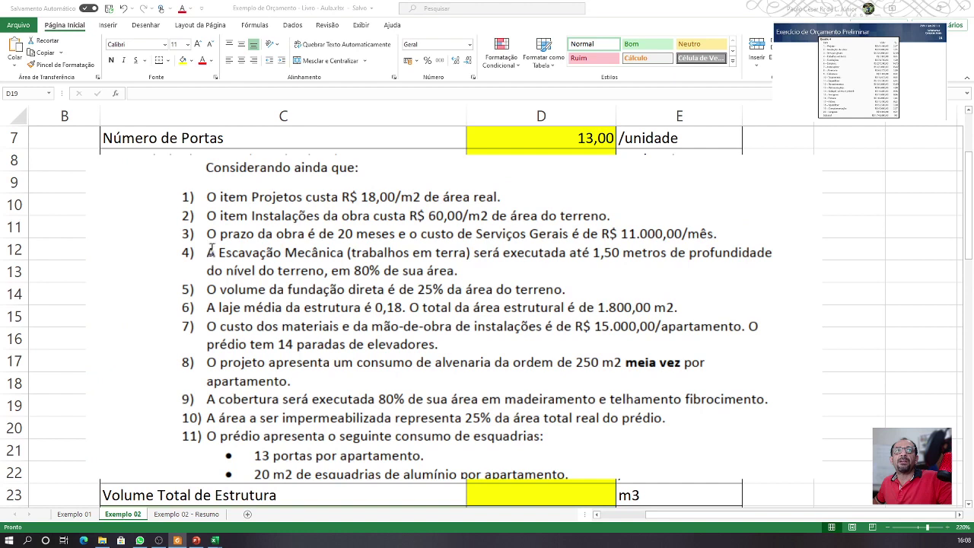
{"action": "left_click_drag", "start_coordinate": [210, 250], "coordinate": [482, 272]}
{"action": "key", "text": "ctrl+c"}
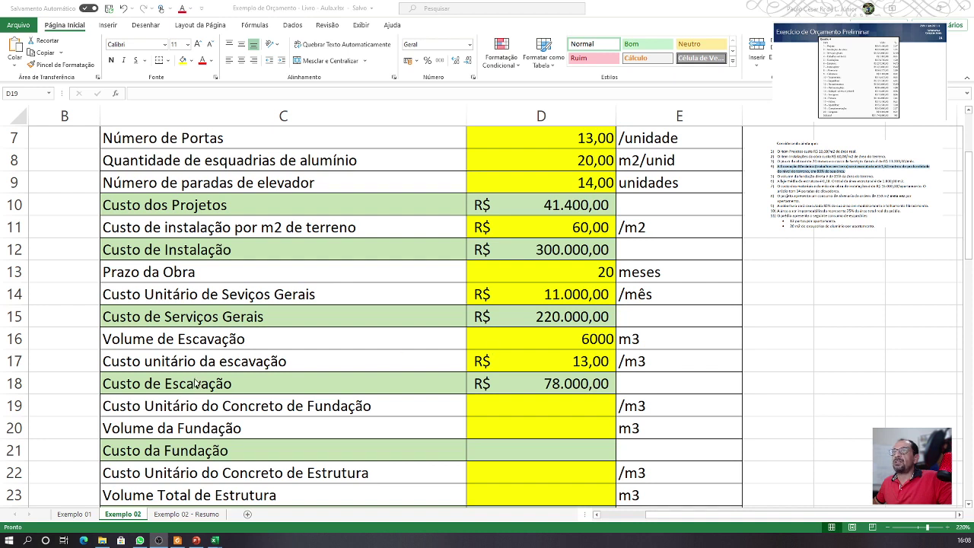
Step: Add a note to the Volume de Escavação cell D16 containing the copied Escavação Mecânica text, and widen it so the text fits
{"action": "left_click", "coordinate": [230, 340]}
{"action": "left_click", "coordinate": [559, 335]}
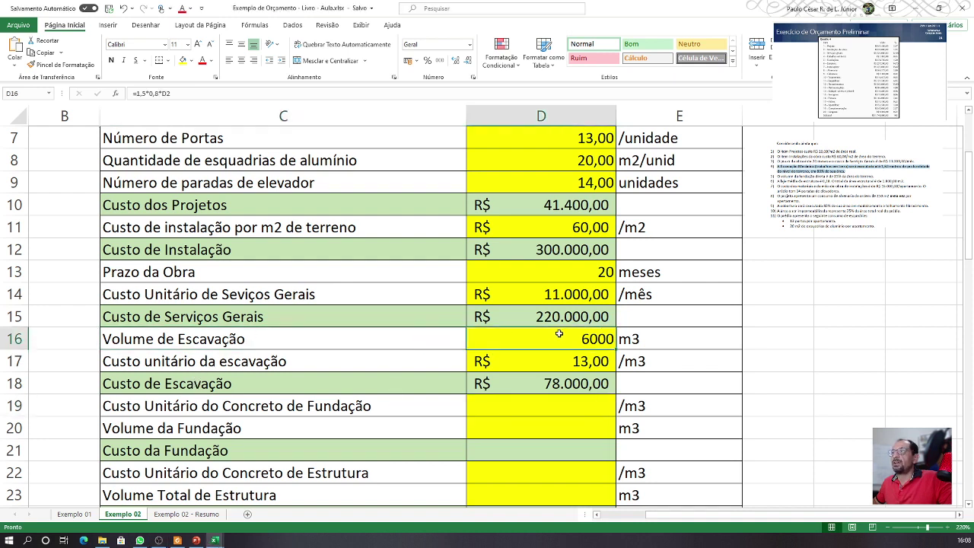
{"action": "right_click", "coordinate": [560, 337]}
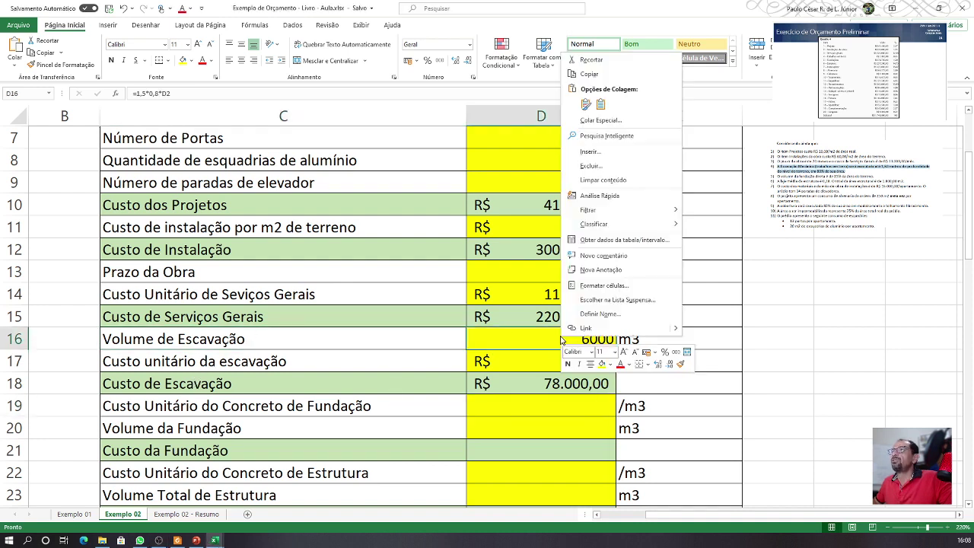
{"action": "left_click", "coordinate": [612, 271]}
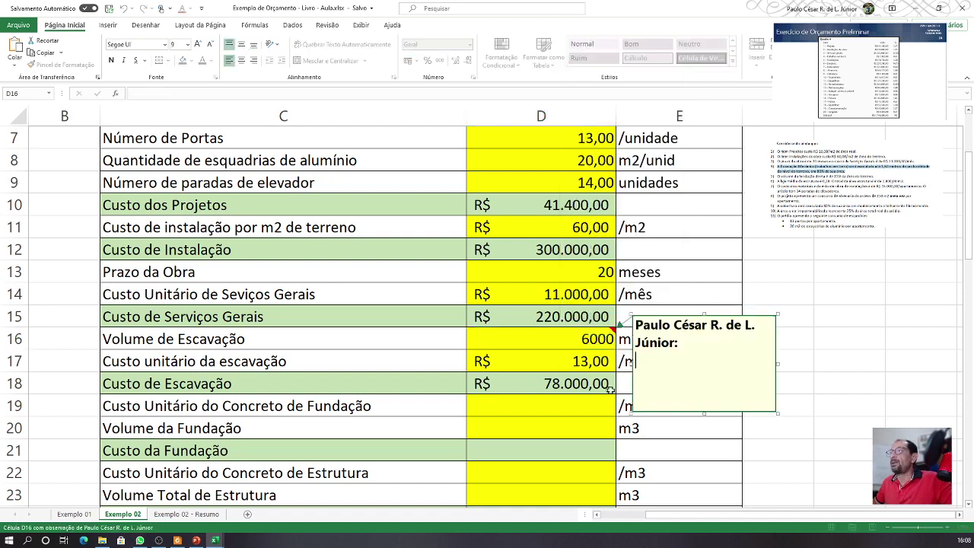
{"action": "key", "text": "ctrl+v"}
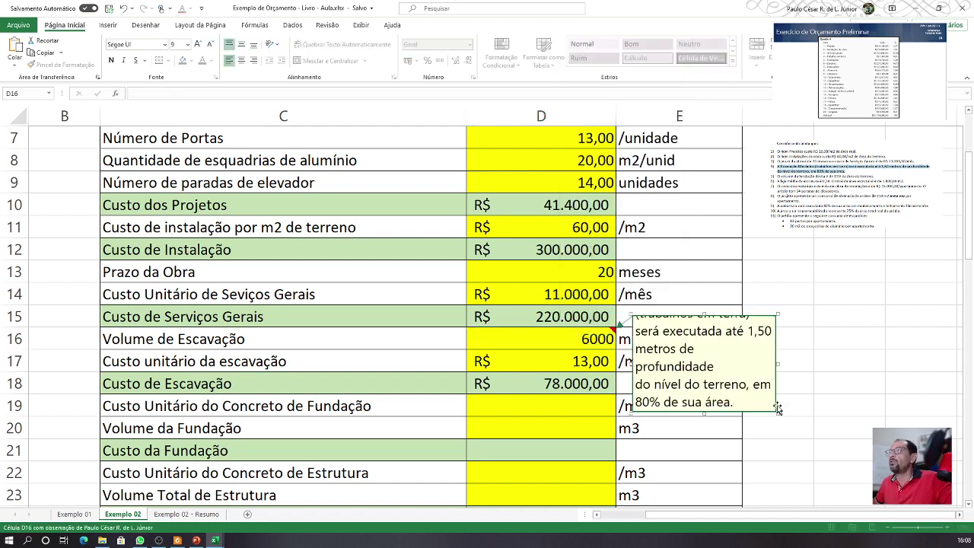
{"action": "left_click", "coordinate": [777, 364]}
{"action": "left_click_drag", "start_coordinate": [777, 363], "coordinate": [937, 364]}
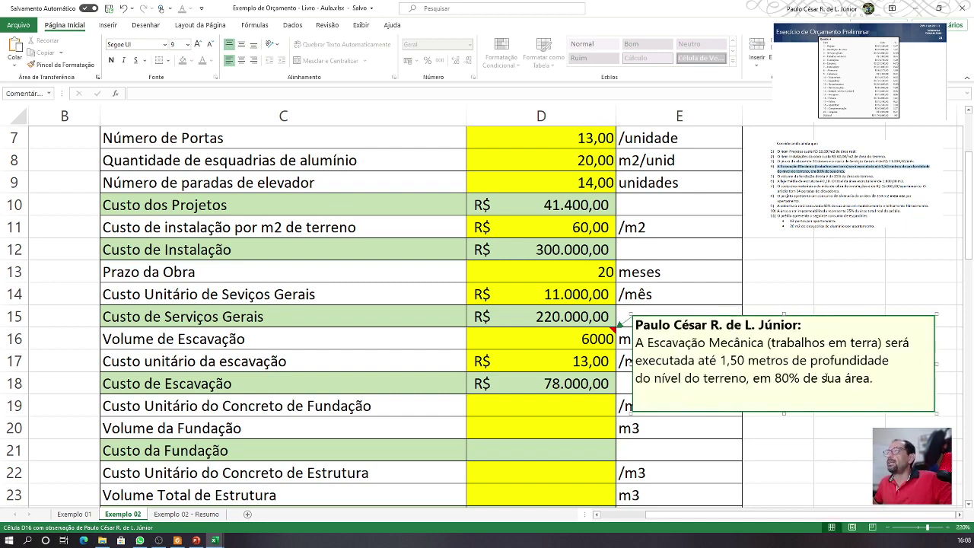
{"action": "left_click", "coordinate": [592, 344]}
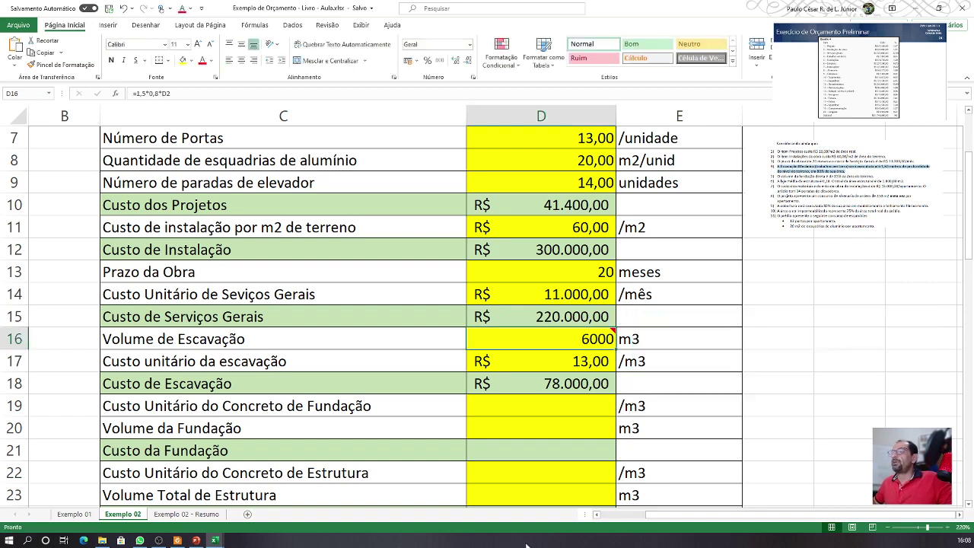
Step: Review the Volume de Escavação formula in D16 against its note and the Área Total do Terreno in D2
{"action": "mouse_move", "coordinate": [615, 325]}
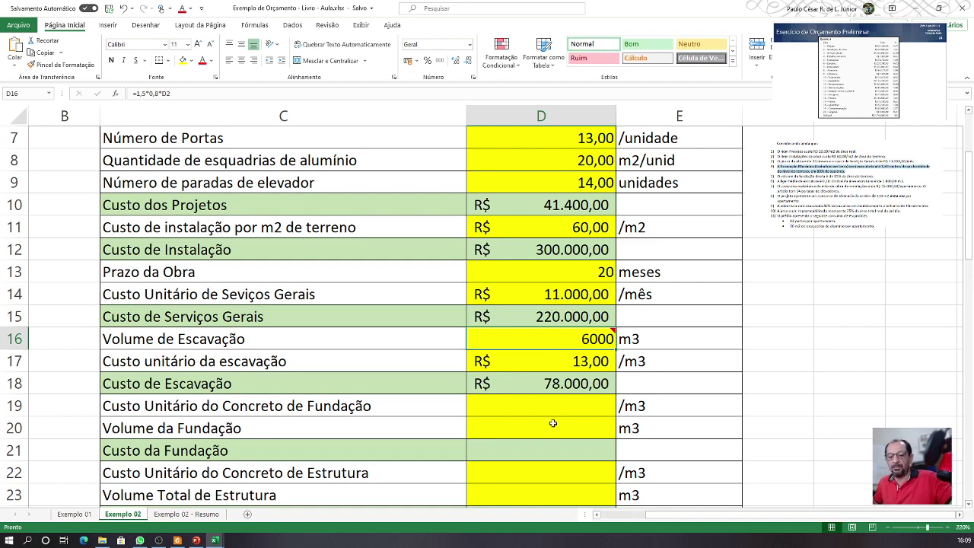
{"action": "key", "text": "F2"}
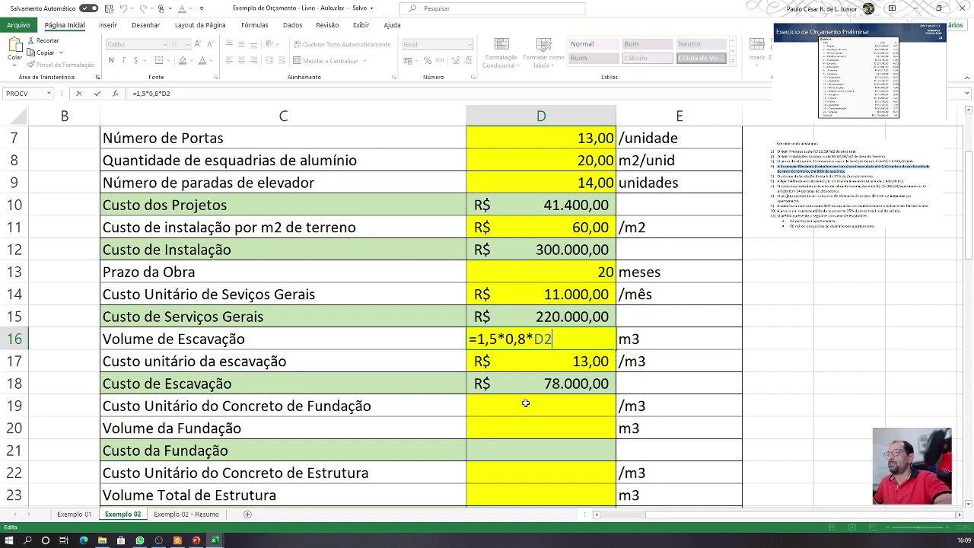
{"action": "key", "text": "Return"}
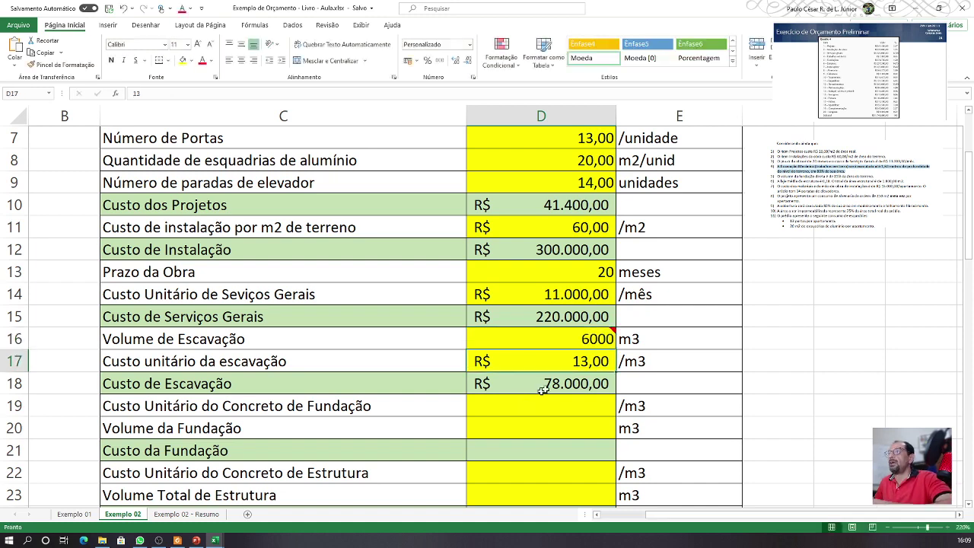
{"action": "left_click", "coordinate": [601, 337]}
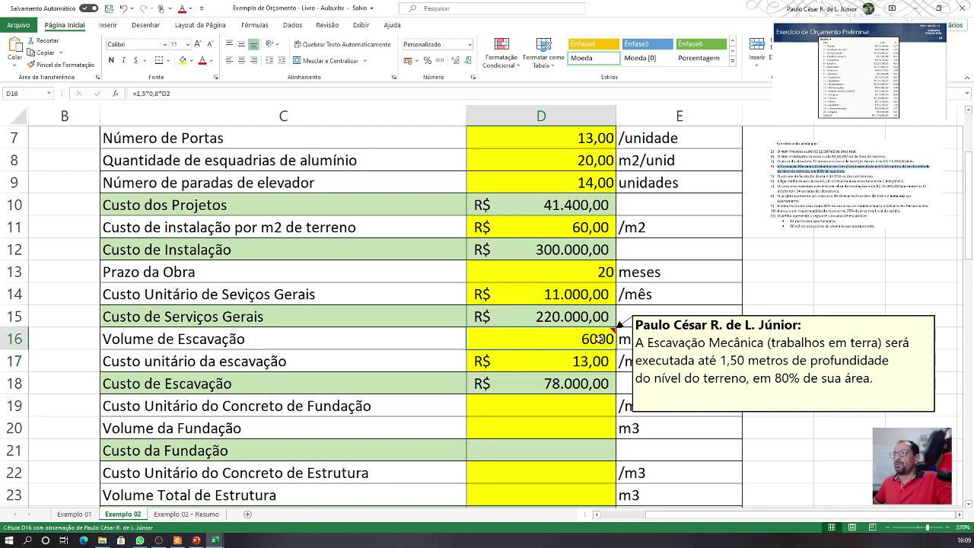
{"action": "scroll", "coordinate": [569, 205], "scroll_direction": "up", "scroll_amount": 2}
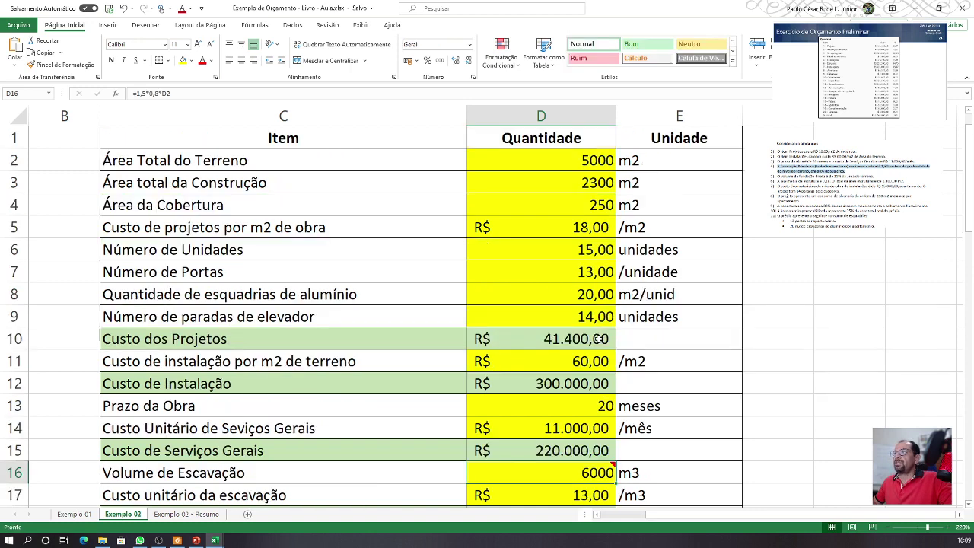
{"action": "left_click", "coordinate": [551, 170]}
{"action": "scroll", "coordinate": [577, 317], "scroll_direction": "down", "scroll_amount": 4}
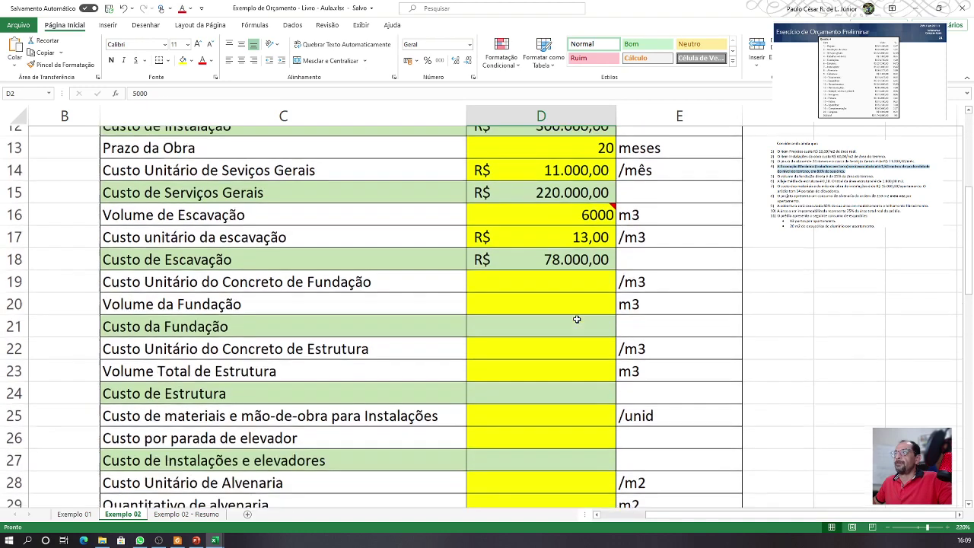
{"action": "mouse_move", "coordinate": [592, 205]}
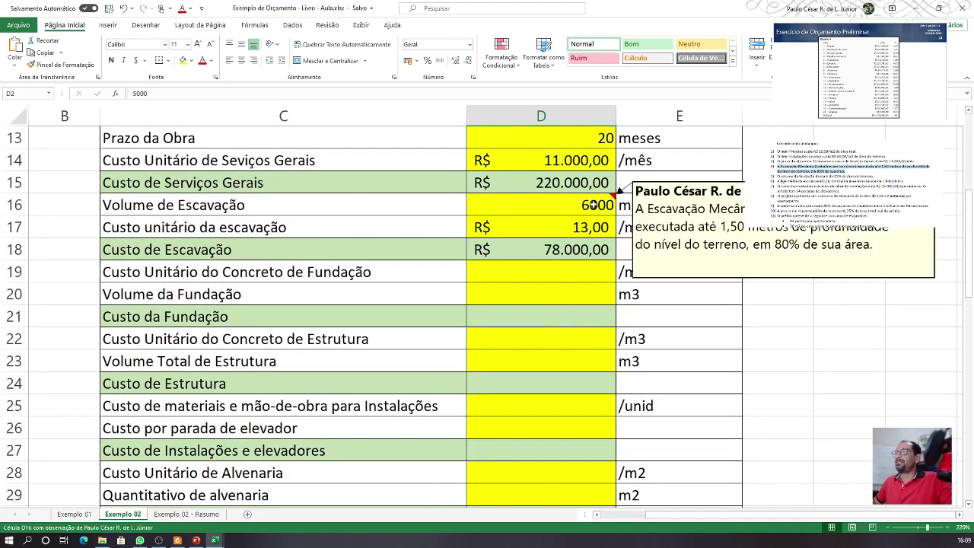
{"action": "left_click", "coordinate": [593, 206]}
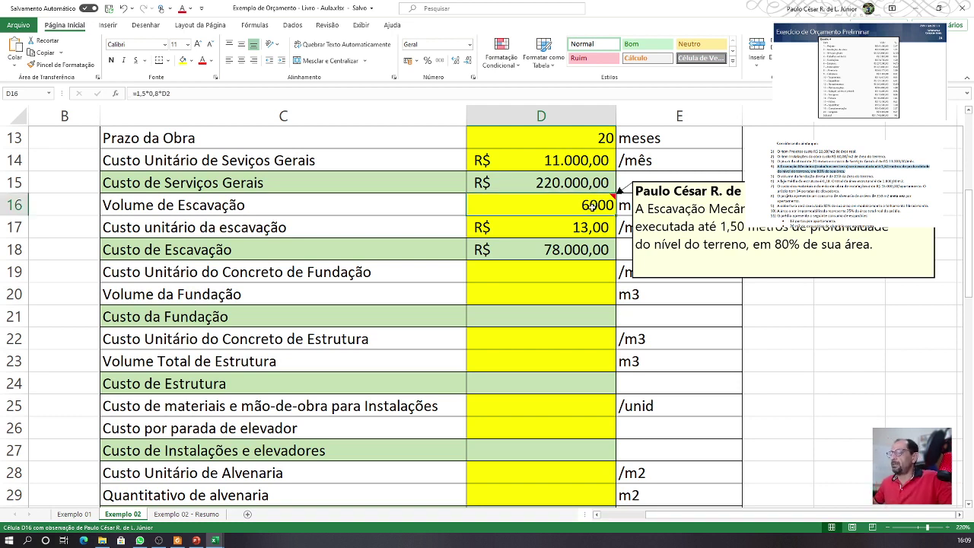
{"action": "left_click", "coordinate": [524, 263]}
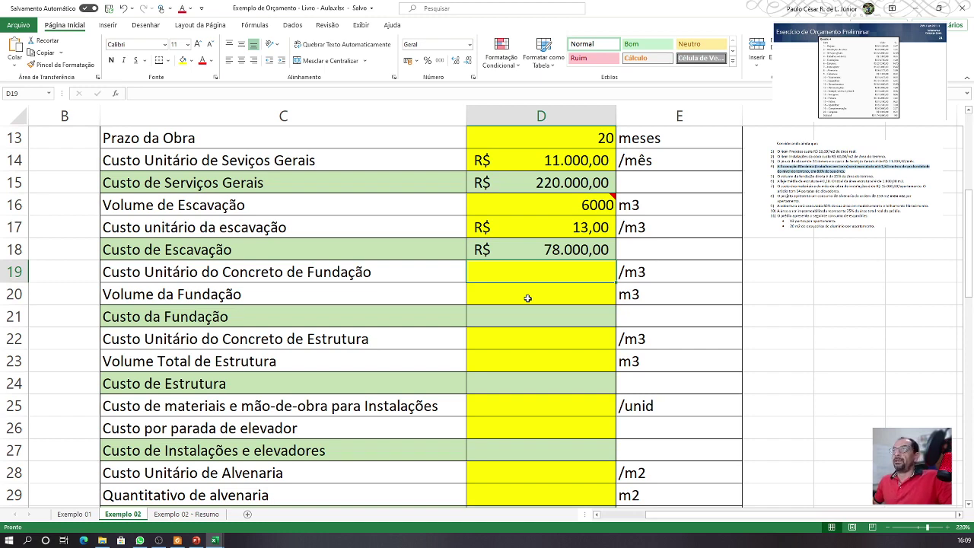
Step: Check the linked costs on the Exemplo 02 - Resumo sheet, and return to the foundation rows of Exemplo 02
{"action": "left_click", "coordinate": [194, 517]}
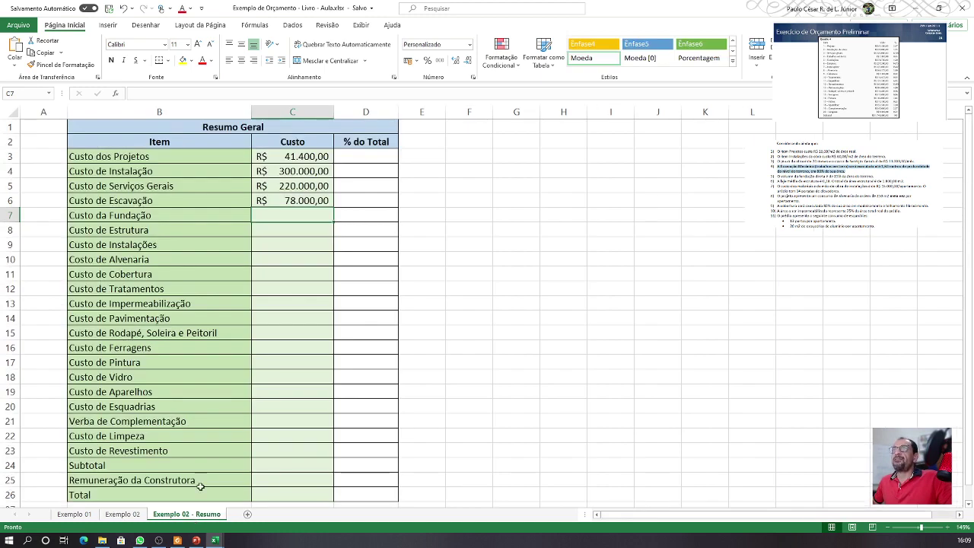
{"action": "left_click", "coordinate": [123, 514]}
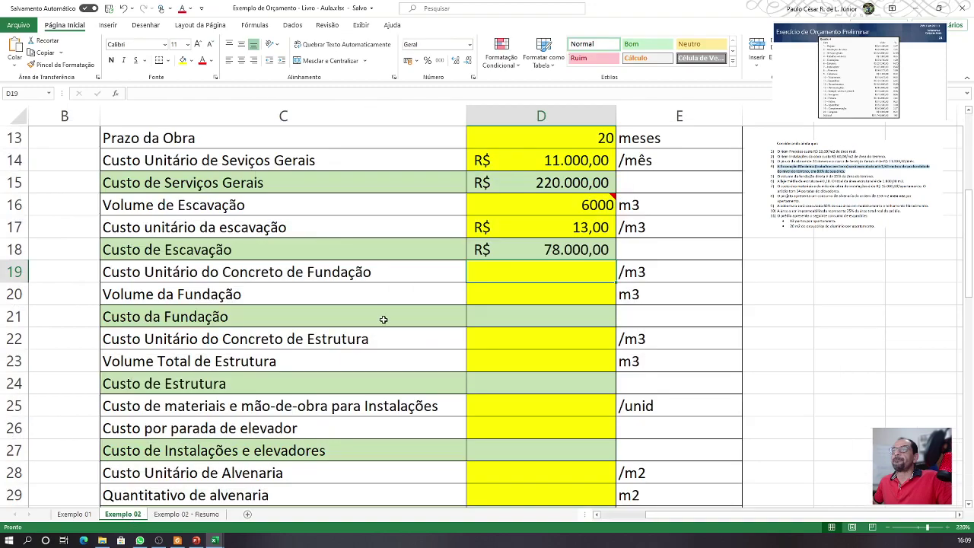
{"action": "scroll", "coordinate": [478, 315], "scroll_direction": "up", "scroll_amount": 1}
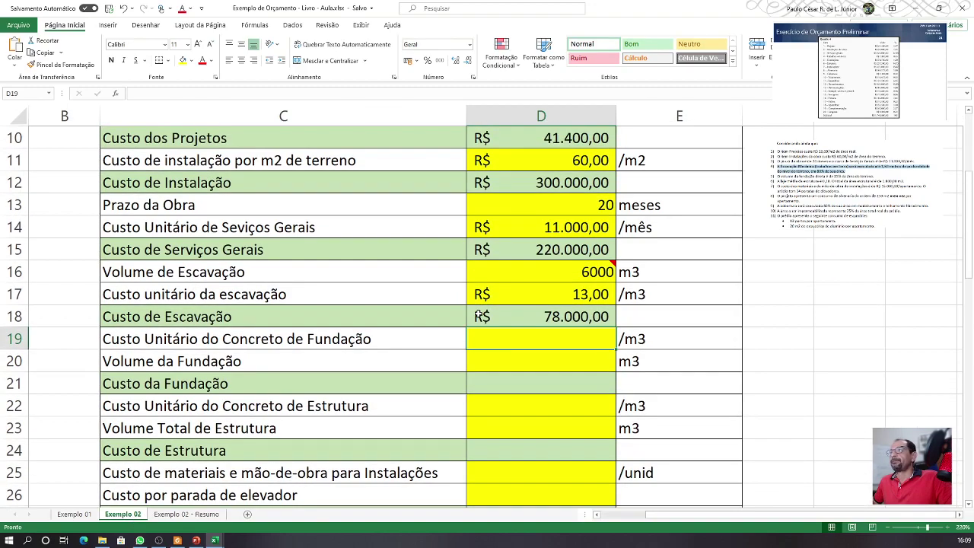
{"action": "scroll", "coordinate": [477, 315], "scroll_direction": "up", "scroll_amount": 2}
{"action": "scroll", "coordinate": [478, 314], "scroll_direction": "down", "scroll_amount": 2}
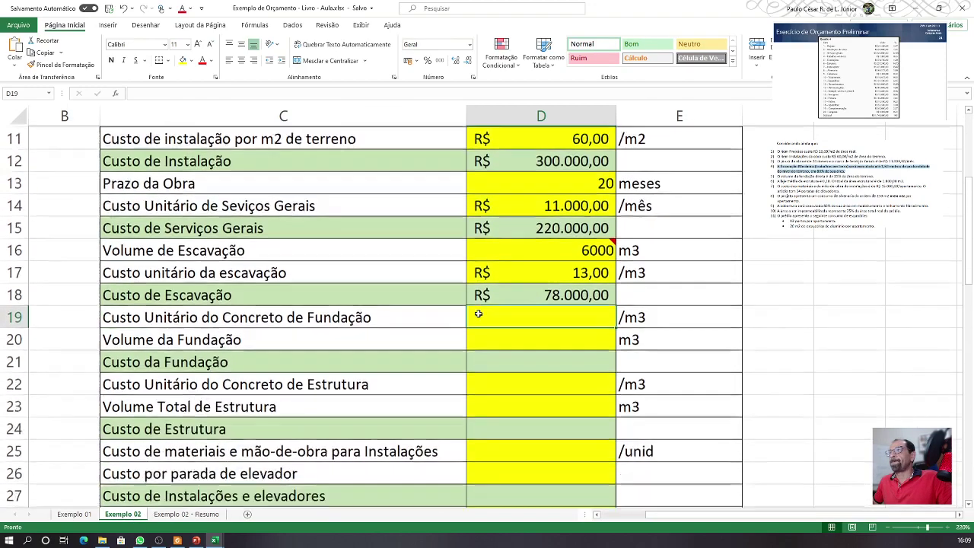
{"action": "scroll", "coordinate": [478, 313], "scroll_direction": "down", "scroll_amount": 2}
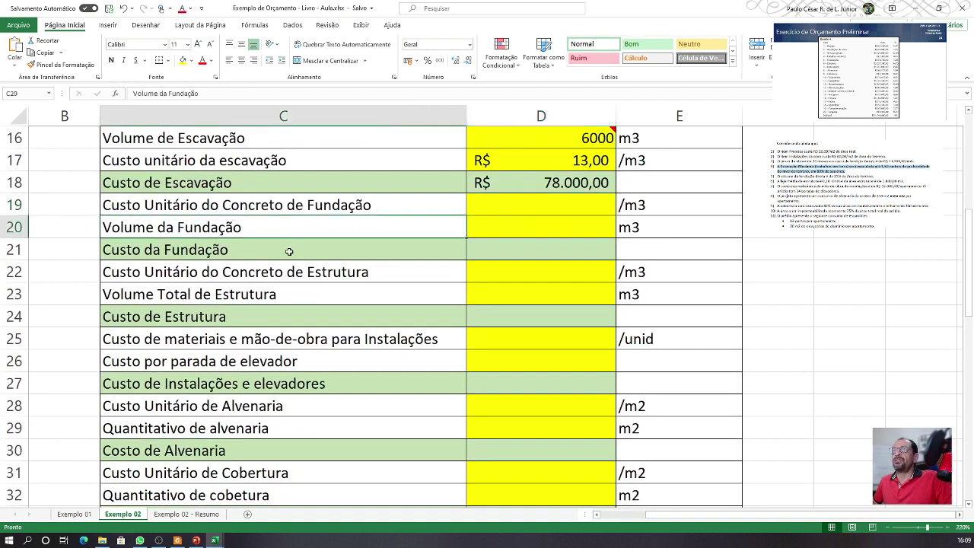
Step: Set the Custo Unitário do Concreto de Fundação in D19 to 630, consulting the exercise statement
{"action": "left_click_drag", "start_coordinate": [289, 252], "coordinate": [524, 208]}
{"action": "left_click", "coordinate": [524, 209]}
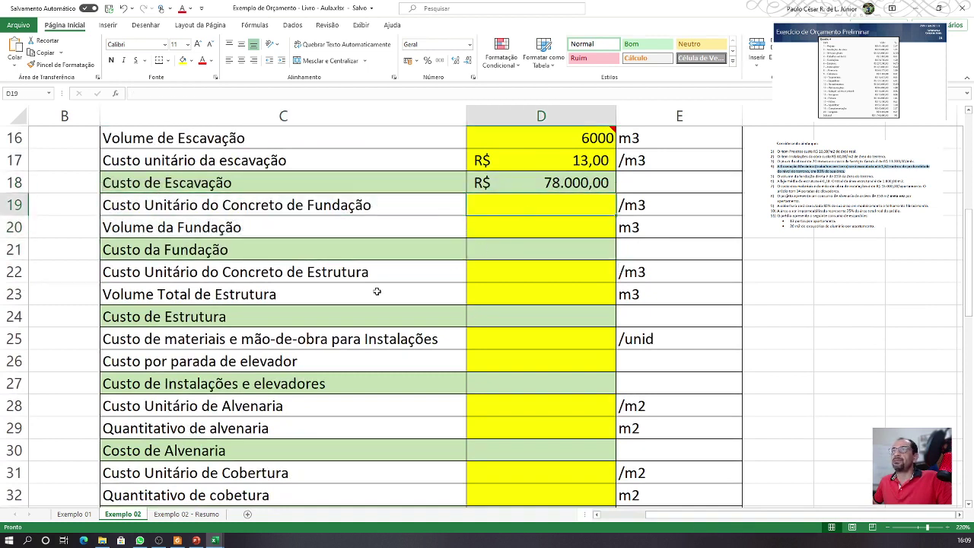
{"action": "key", "text": "alt+Tab"}
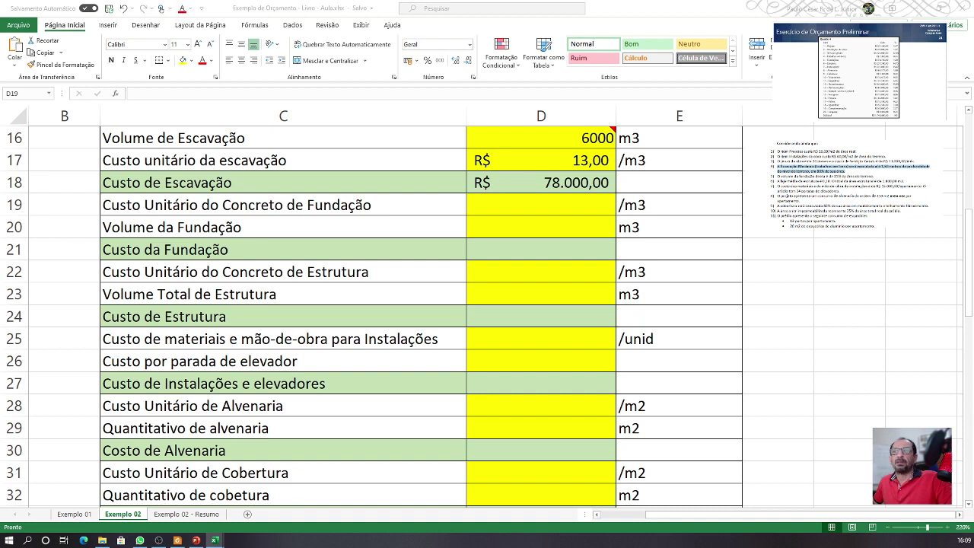
{"action": "left_click", "coordinate": [524, 214]}
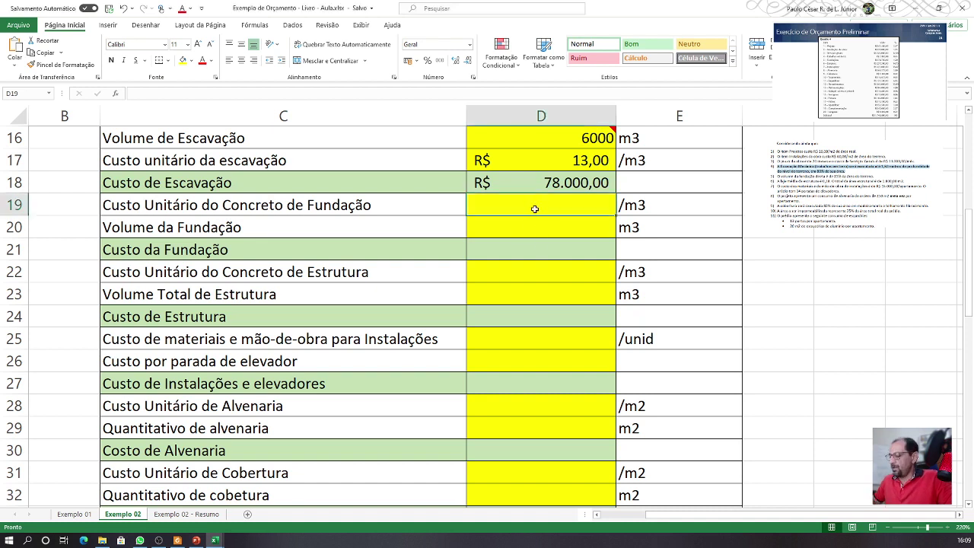
{"action": "type", "text": "630"}
{"action": "key", "text": "Return"}
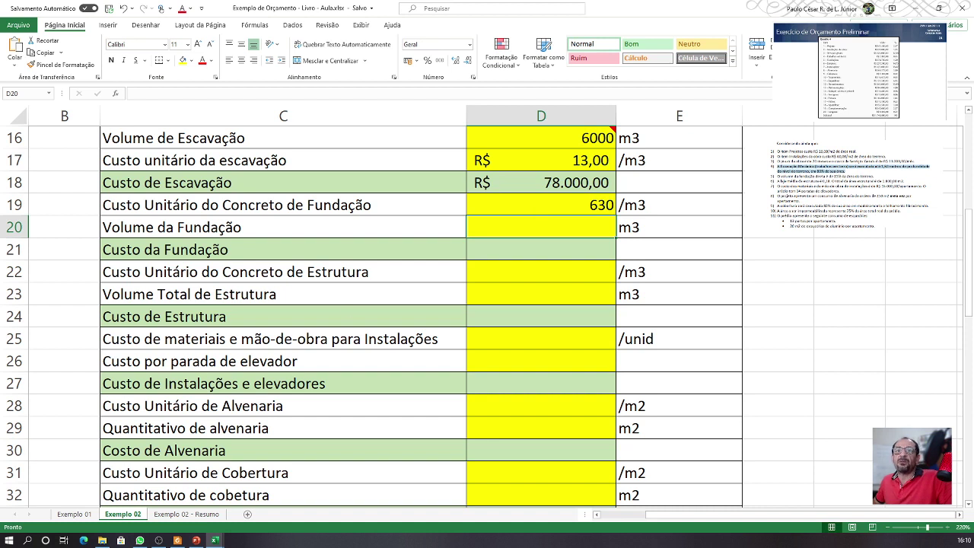
Step: Calculate Volume da Fundação in D20 with =25%*D2, taking 25% of the land area
{"action": "key", "text": "alt+Tab"}
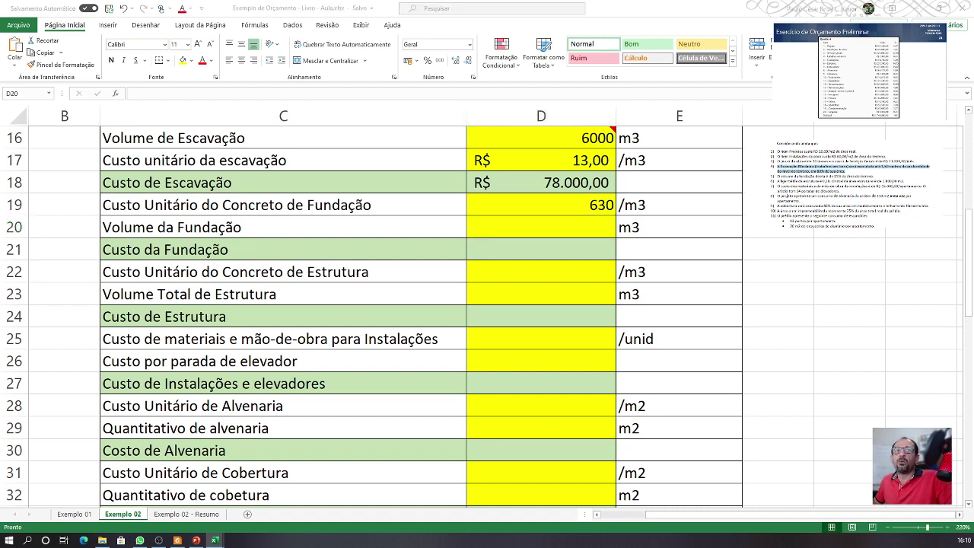
{"action": "left_click", "coordinate": [588, 236]}
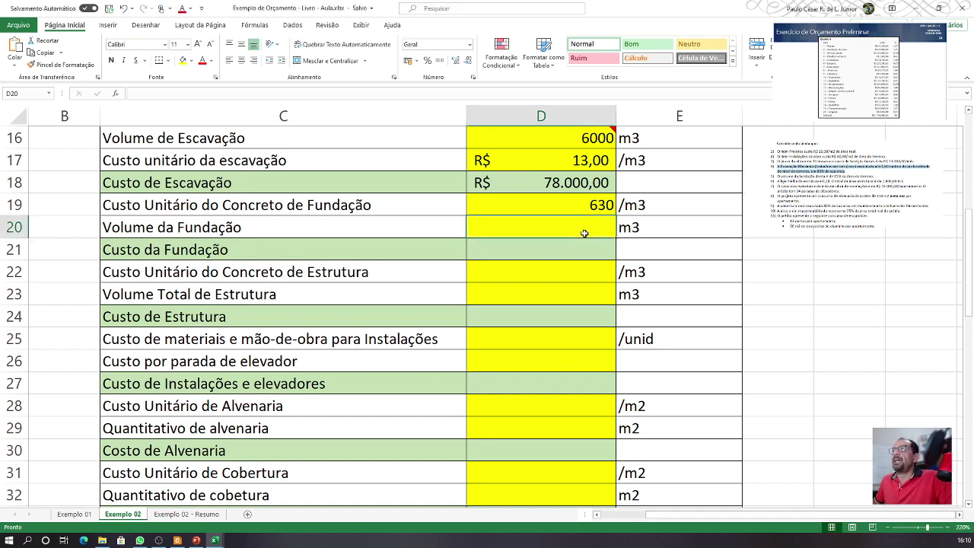
{"action": "type", "text": "="}
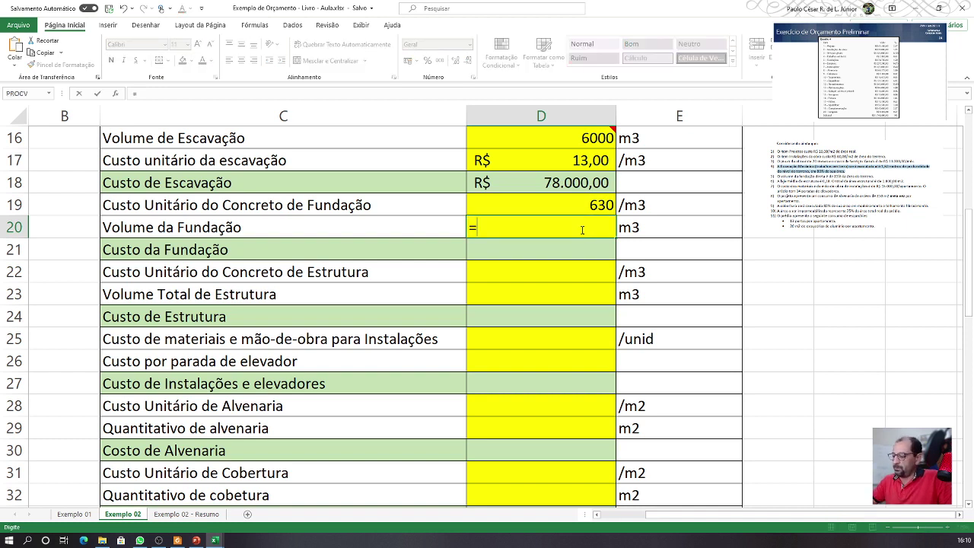
{"action": "type", "text": "25%"}
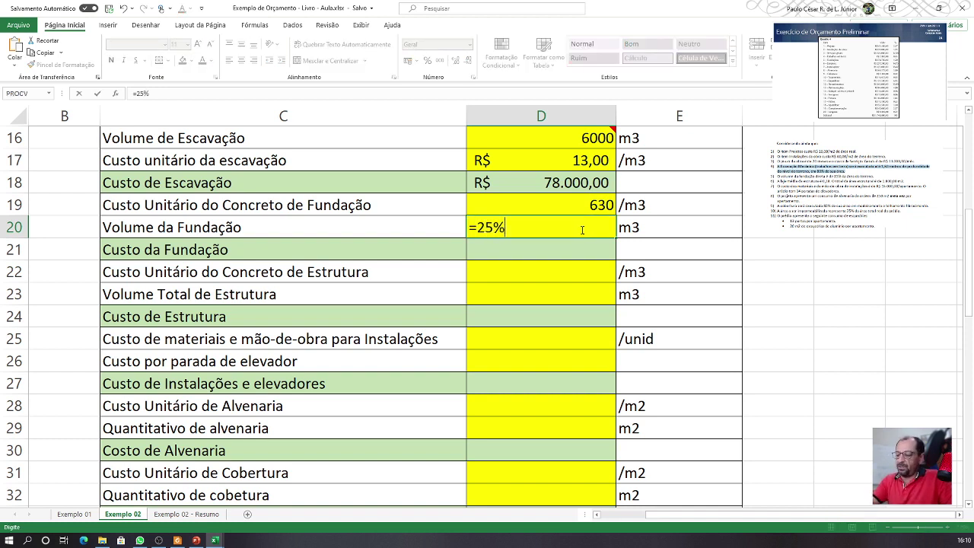
{"action": "type", "text": "*"}
{"action": "scroll", "coordinate": [582, 230], "scroll_direction": "up", "scroll_amount": 5}
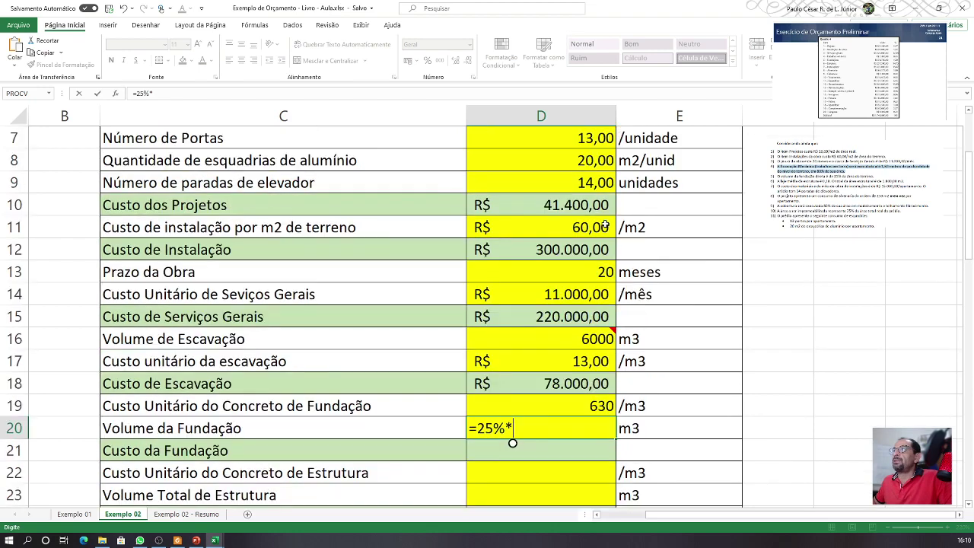
{"action": "left_click", "coordinate": [566, 159]}
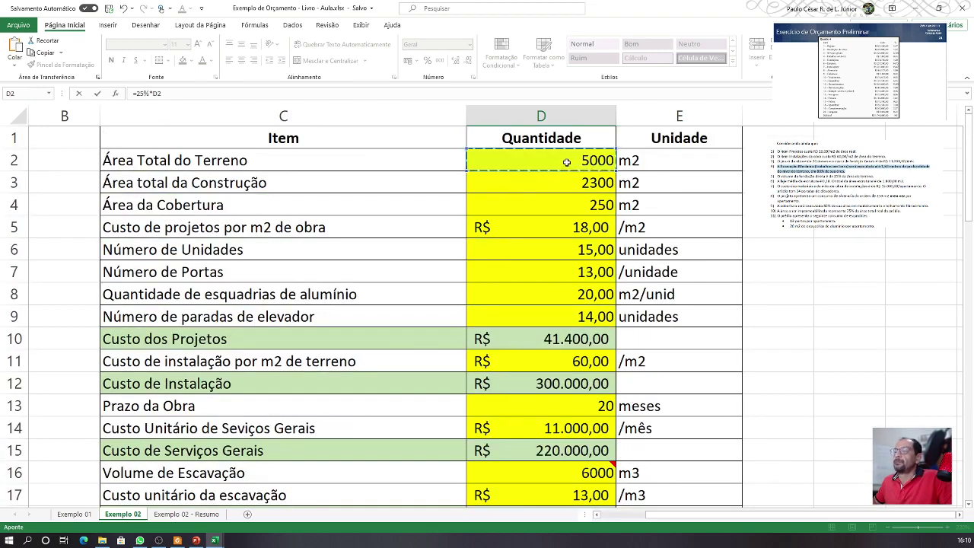
{"action": "key", "text": "Return"}
Step: Format the Custo Unitário do Concreto de Fundação in D19 as accounting currency in R$
{"action": "scroll", "coordinate": [592, 177], "scroll_direction": "down", "scroll_amount": 2}
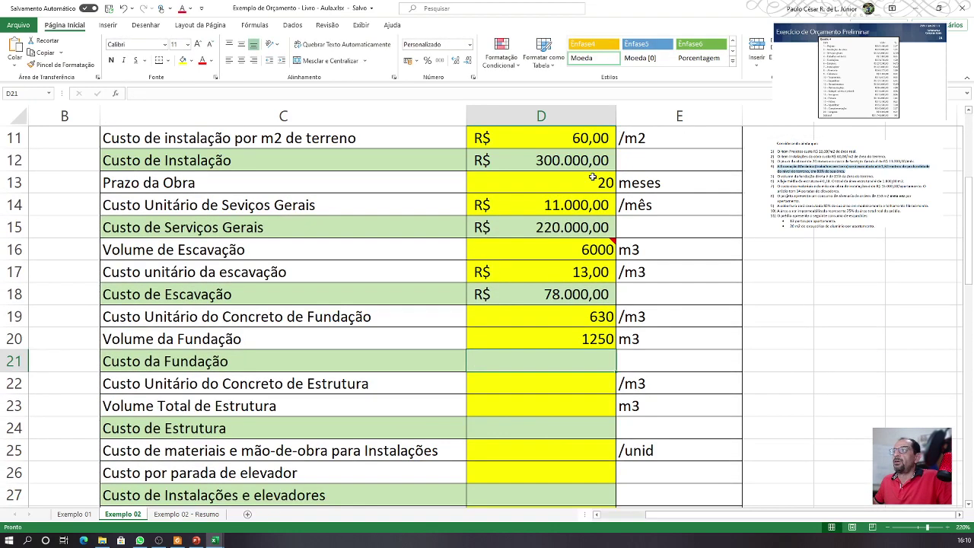
{"action": "left_click", "coordinate": [584, 325]}
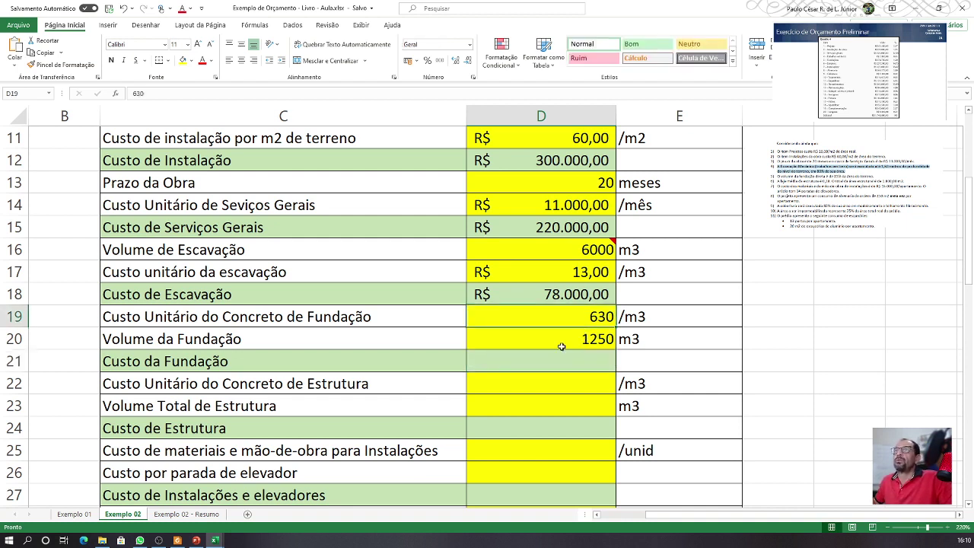
{"action": "left_click", "coordinate": [417, 63]}
{"action": "left_click", "coordinate": [428, 74]}
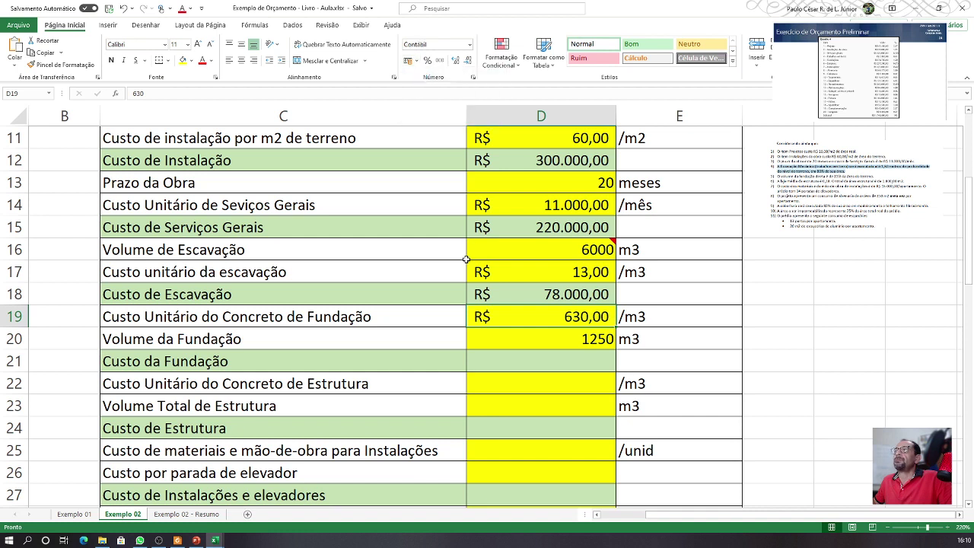
Step: Calculate Custo da Fundação in D21 with =D20*D19, multiplying the foundation volume by its concrete unit cost
{"action": "left_click", "coordinate": [566, 358]}
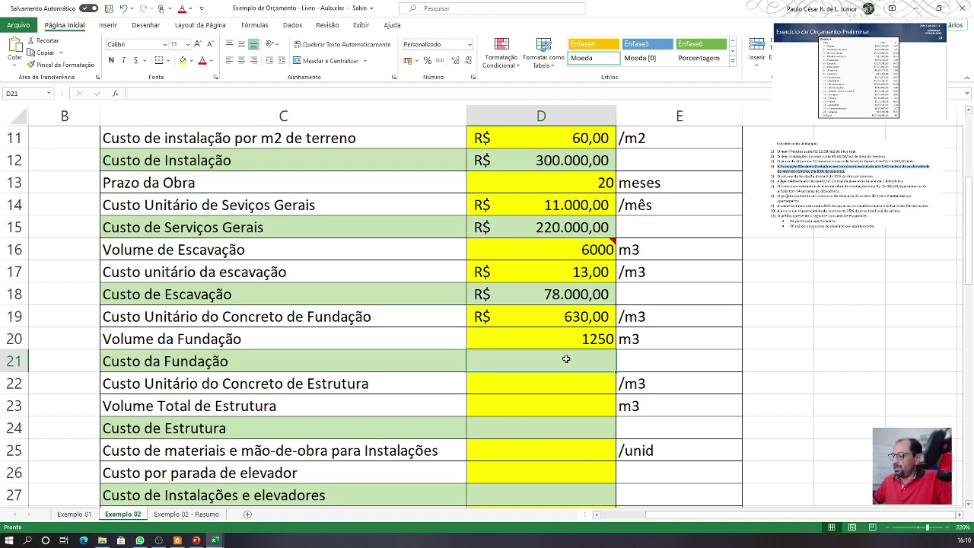
{"action": "type", "text": "="}
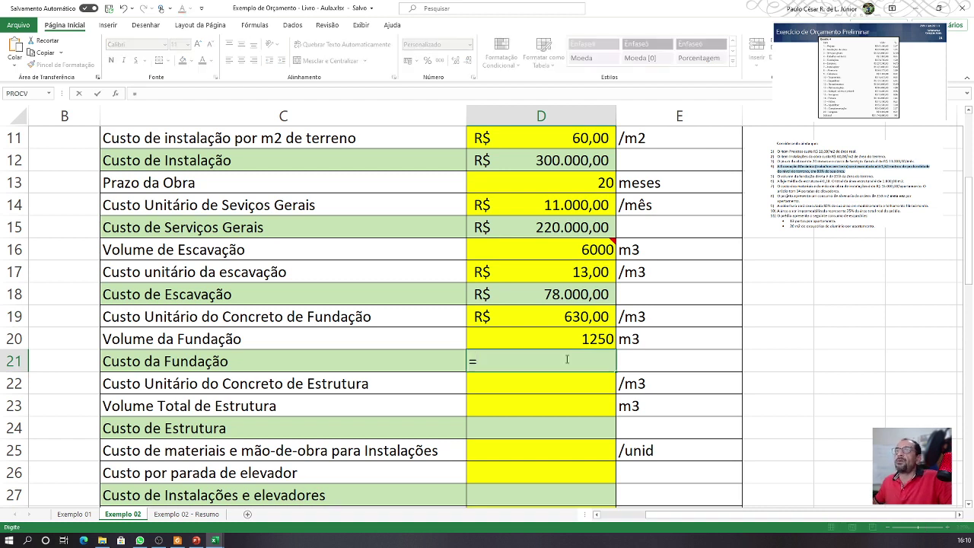
{"action": "left_click", "coordinate": [563, 339]}
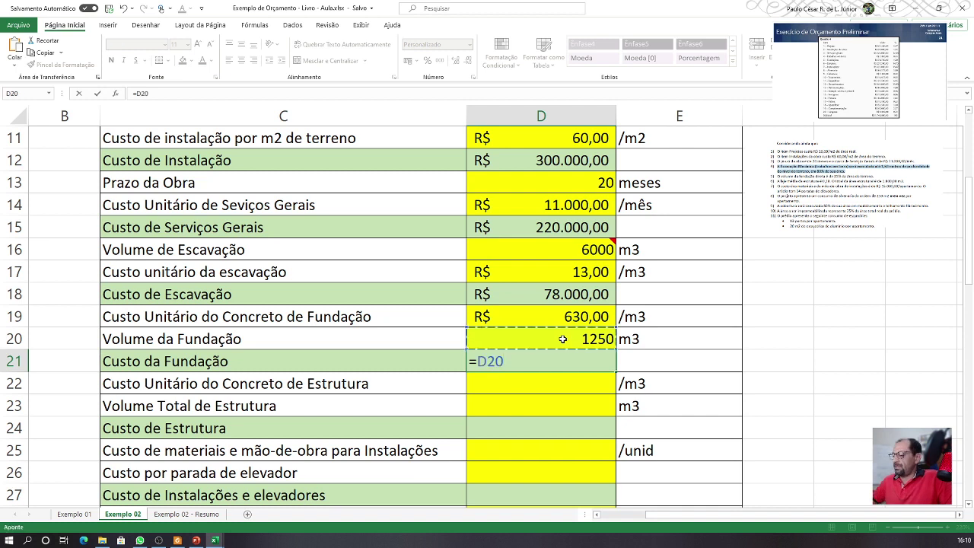
{"action": "type", "text": "*"}
{"action": "left_click", "coordinate": [563, 316]}
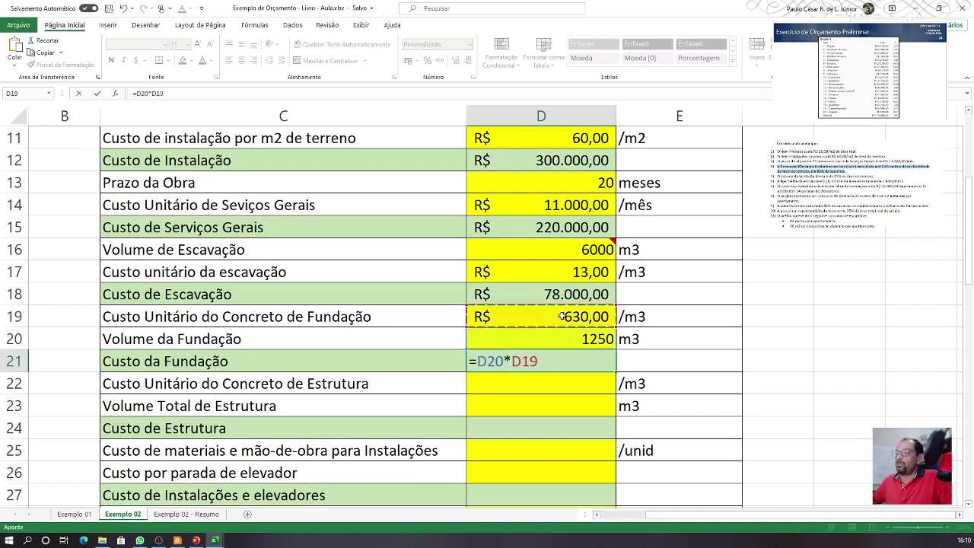
{"action": "key", "text": "Return"}
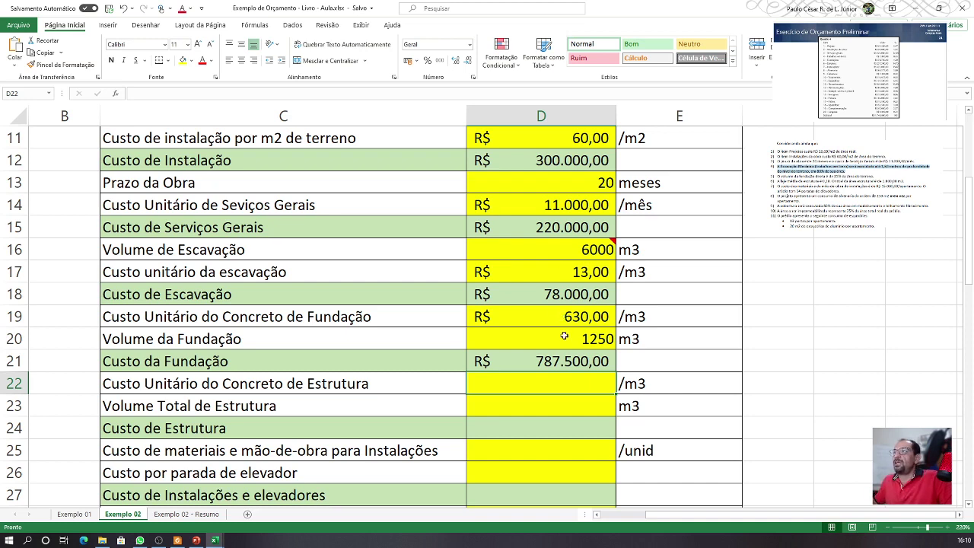
Step: Link Custo da Fundação in C7 of the Exemplo 02 - Resumo sheet to cell D21 of Exemplo 02
{"action": "left_click", "coordinate": [553, 362]}
{"action": "left_click", "coordinate": [187, 515]}
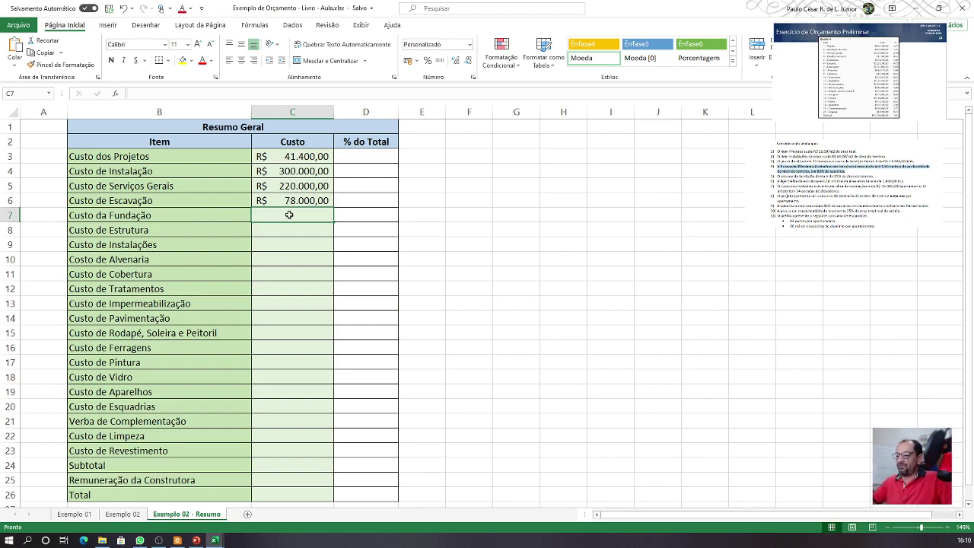
{"action": "type", "text": "="}
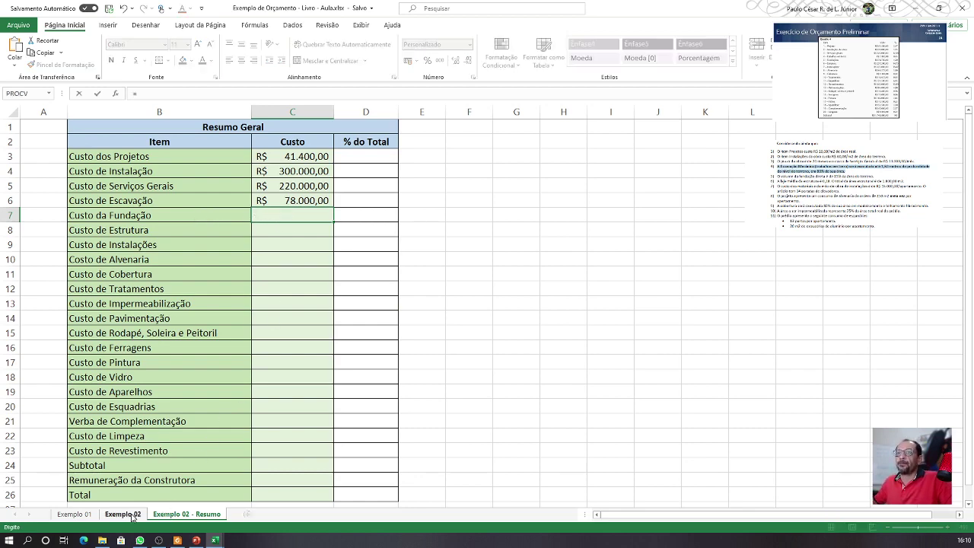
{"action": "left_click", "coordinate": [122, 514]}
{"action": "left_click", "coordinate": [517, 360]}
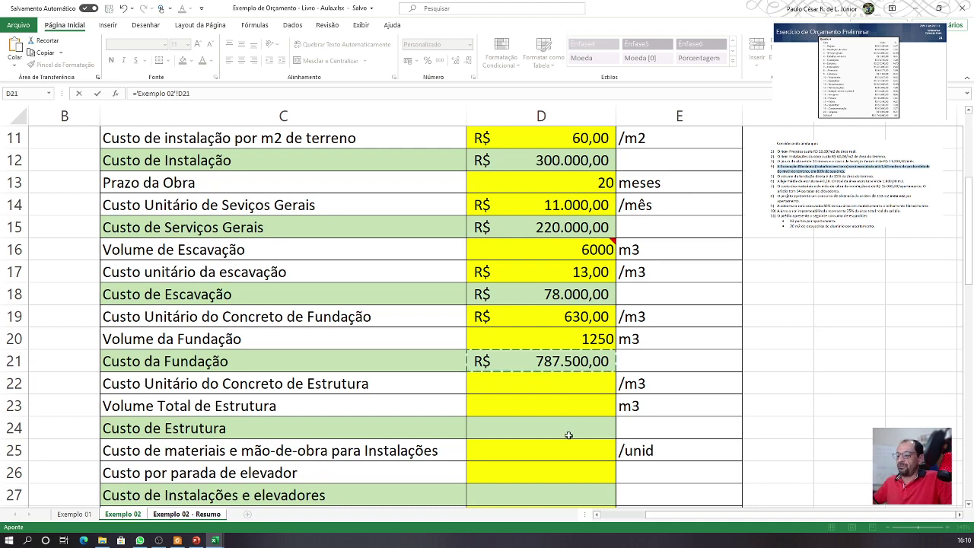
{"action": "key", "text": "Return"}
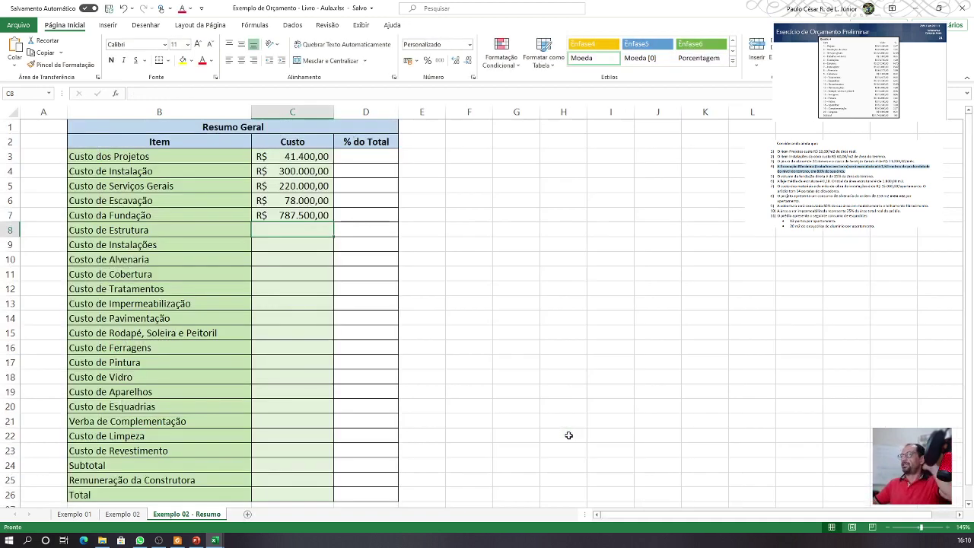
Step: Sum the Custo column into the Total cell C26 of the summary with AutoSum
{"action": "left_click", "coordinate": [292, 494]}
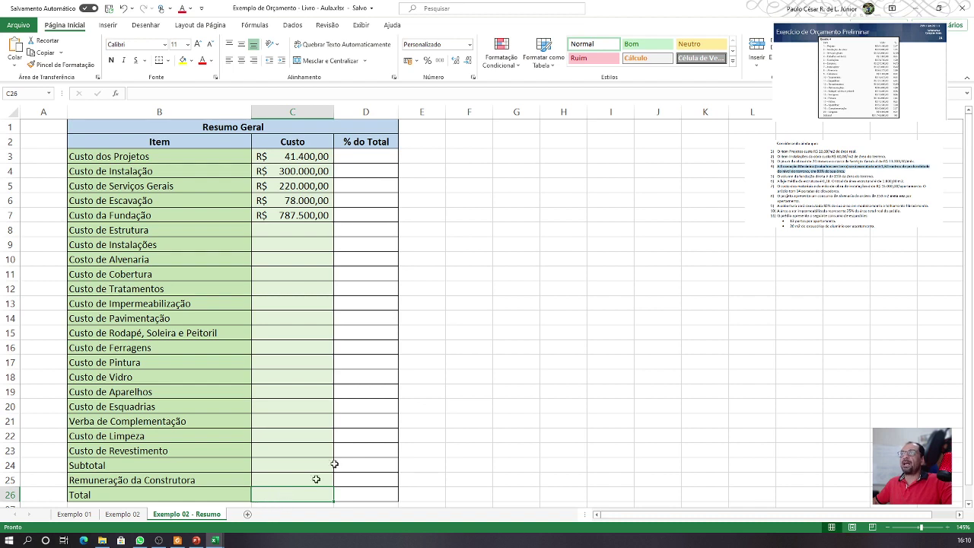
{"action": "left_click", "coordinate": [867, 41]}
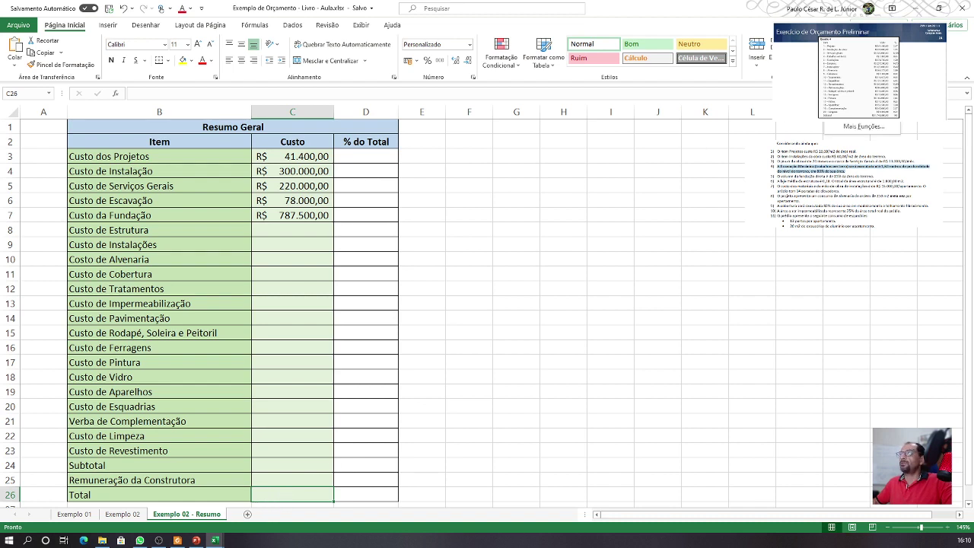
{"action": "left_click", "coordinate": [853, 56]}
{"action": "key", "text": "Return"}
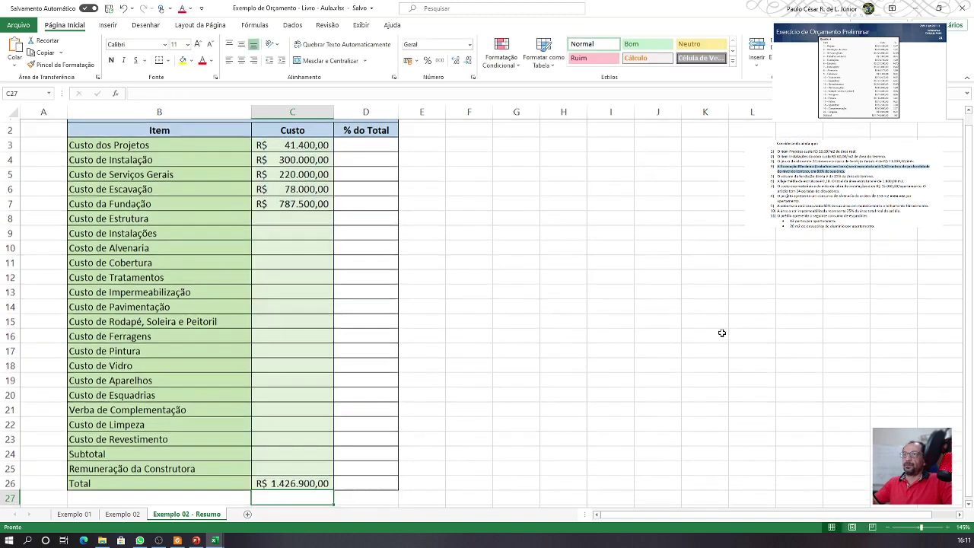
Step: Calculate the % do Total for Custo dos Projetos in D3 with =C3/$C$26, keeping the total reference absolute
{"action": "left_click", "coordinate": [370, 146]}
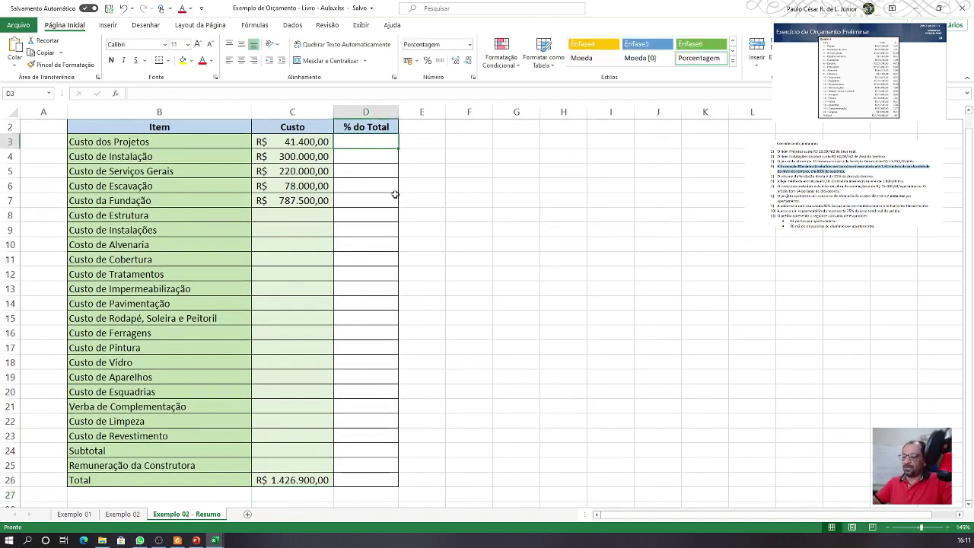
{"action": "type", "text": "="}
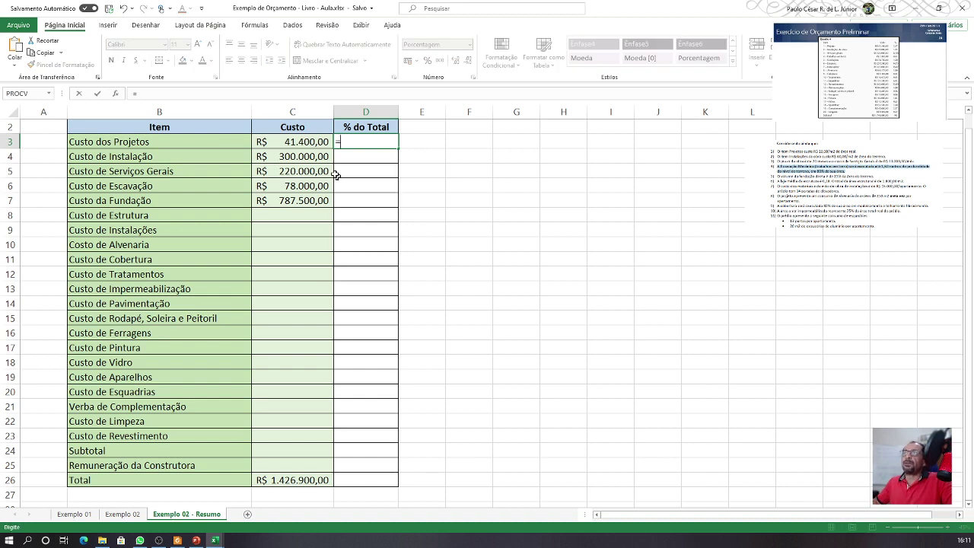
{"action": "left_click", "coordinate": [293, 142]}
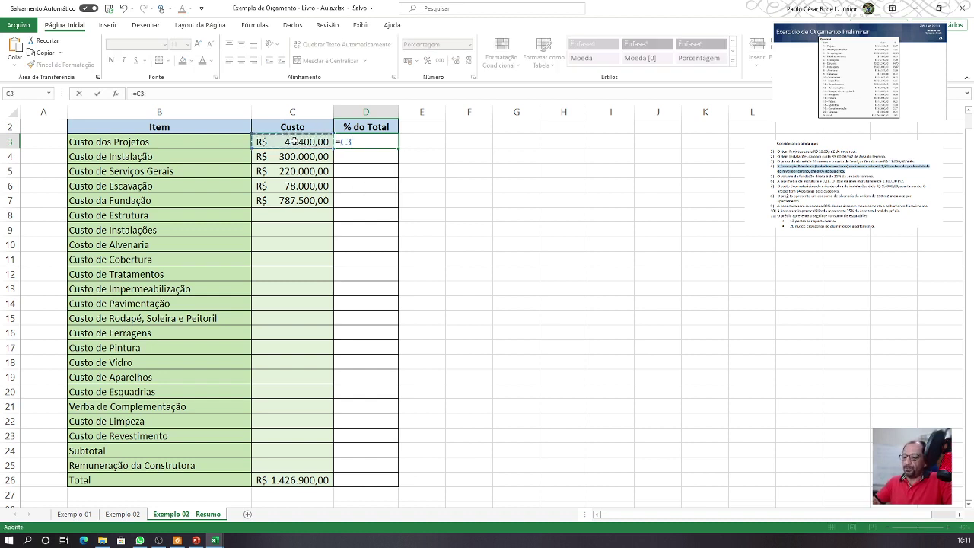
{"action": "type", "text": "/"}
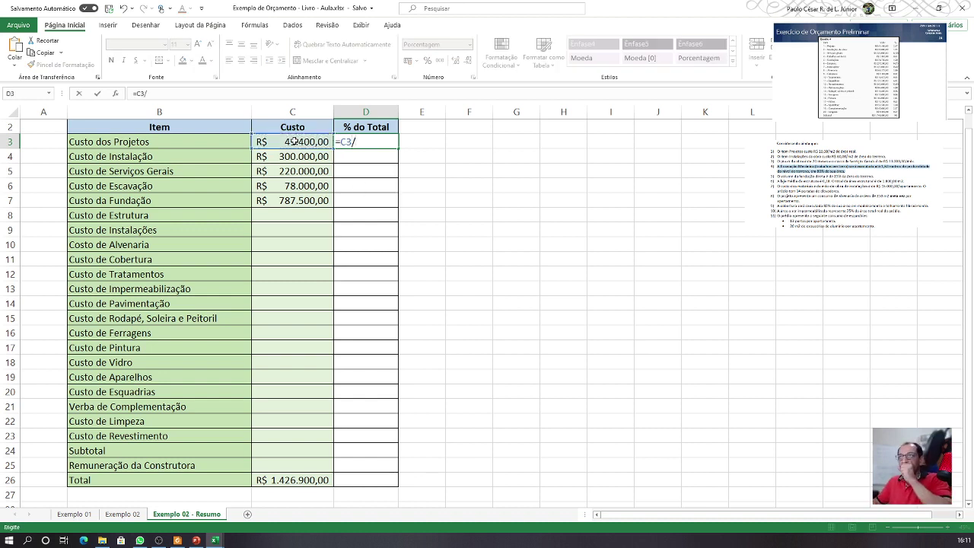
{"action": "left_click", "coordinate": [295, 480]}
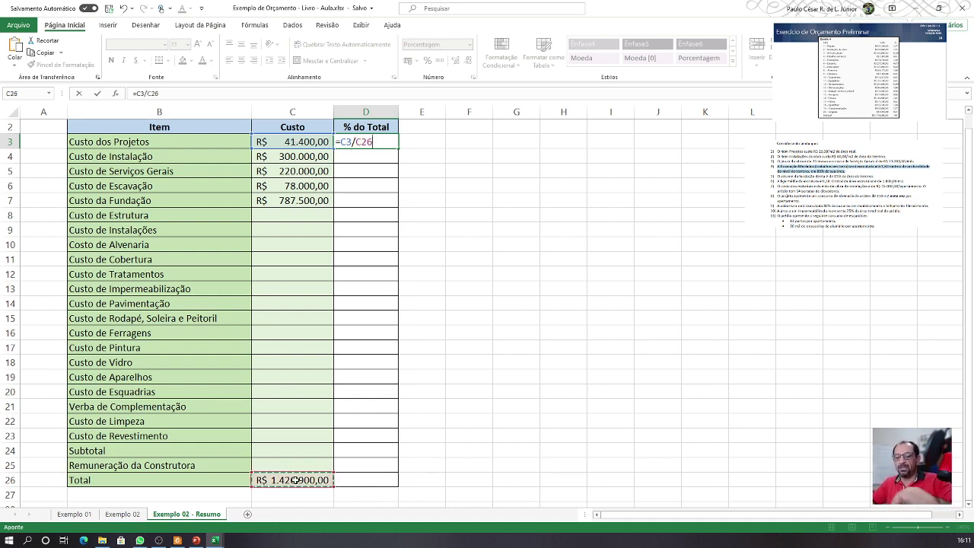
{"action": "key", "text": "F4"}
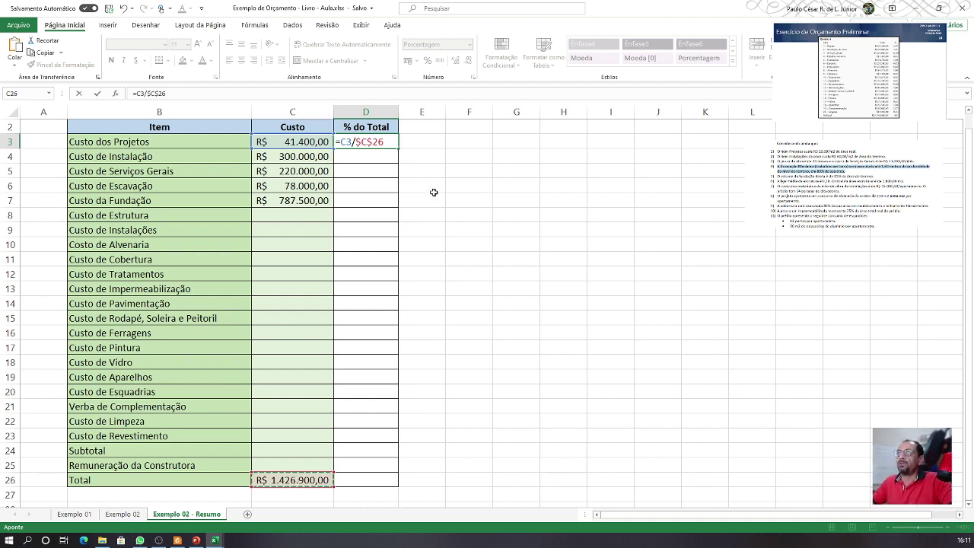
{"action": "key", "text": "Return"}
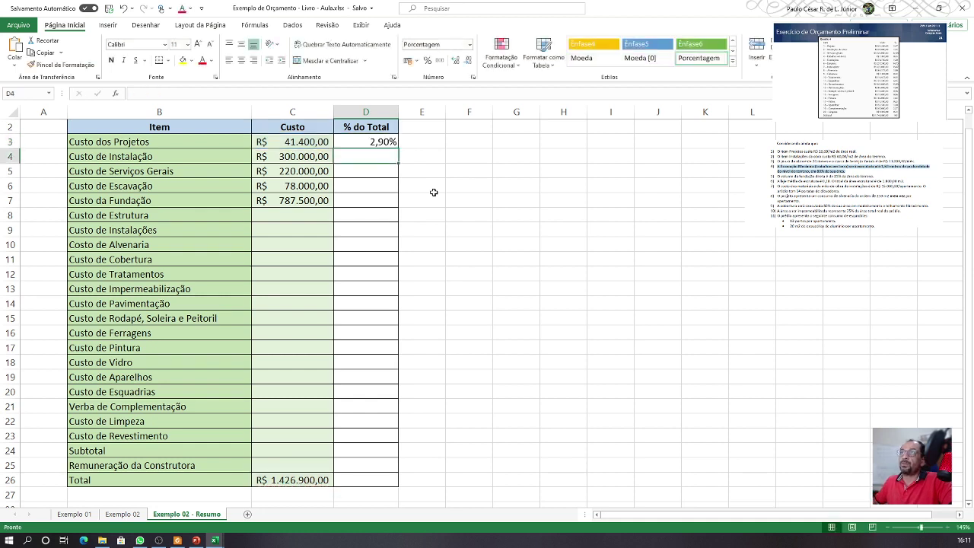
Step: Fill the % do Total formula from D3 down to Remuneração da Construtora in D25
{"action": "left_click", "coordinate": [387, 143]}
{"action": "left_click_drag", "start_coordinate": [399, 147], "coordinate": [395, 465]}
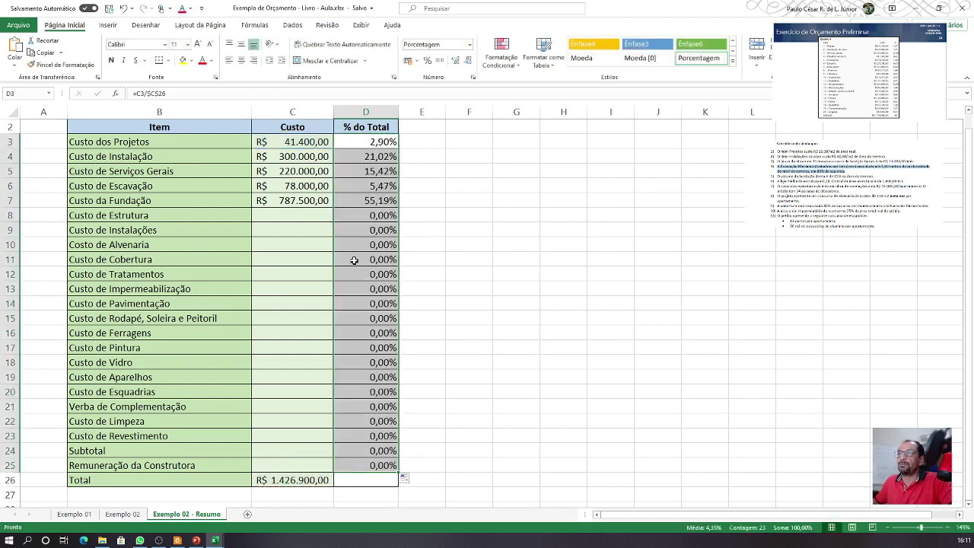
{"action": "left_click", "coordinate": [367, 202]}
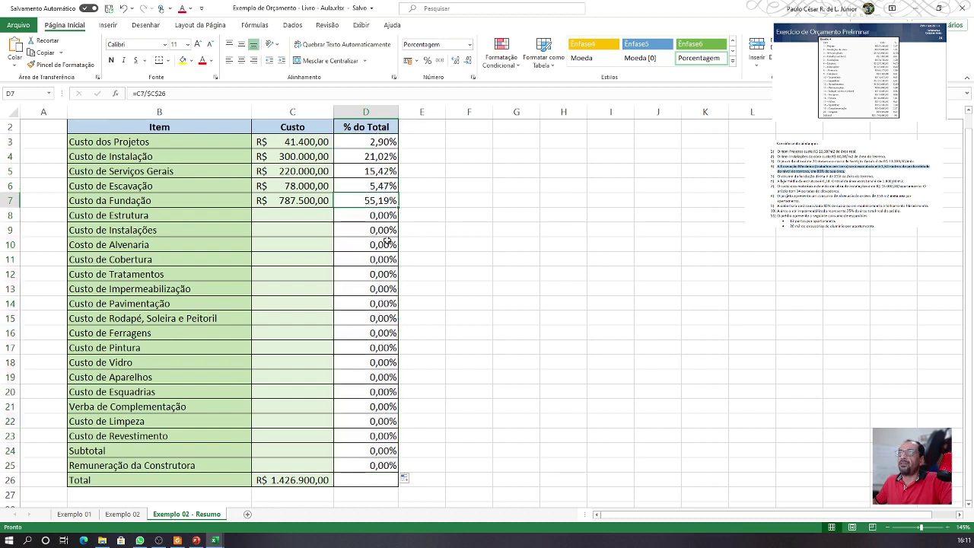
Step: Examine the unfilled summary rows and compare the costs and percentages of the items from Projetos to Fundação
{"action": "left_click", "coordinate": [186, 218]}
{"action": "left_click_drag", "start_coordinate": [189, 223], "coordinate": [400, 464]}
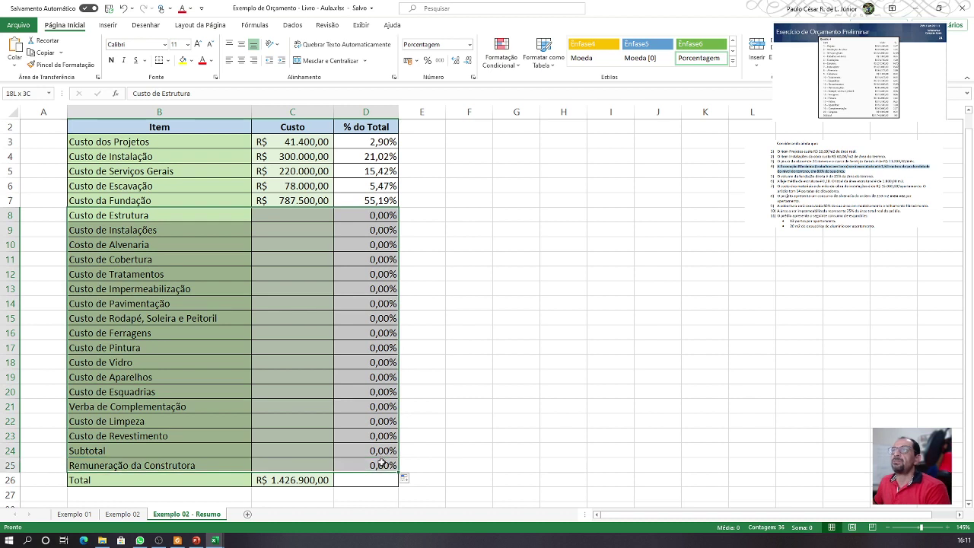
{"action": "left_click_drag", "start_coordinate": [372, 142], "coordinate": [378, 203]}
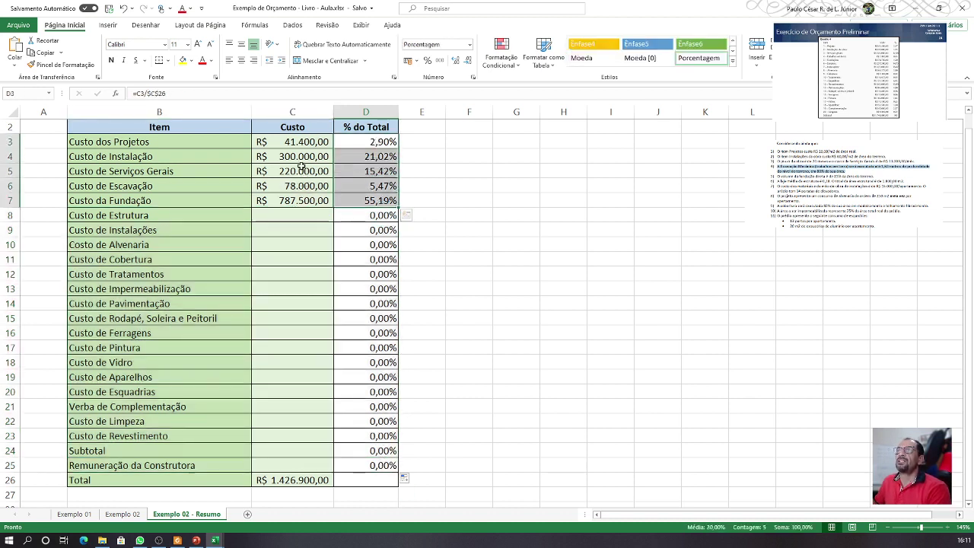
{"action": "left_click", "coordinate": [295, 142]}
{"action": "left_click_drag", "start_coordinate": [295, 141], "coordinate": [297, 202]}
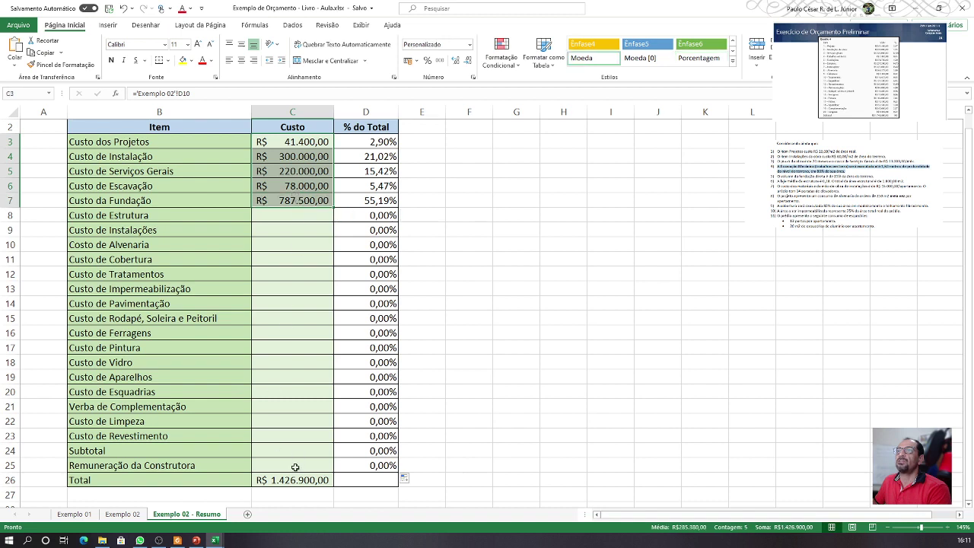
{"action": "left_click", "coordinate": [295, 225]}
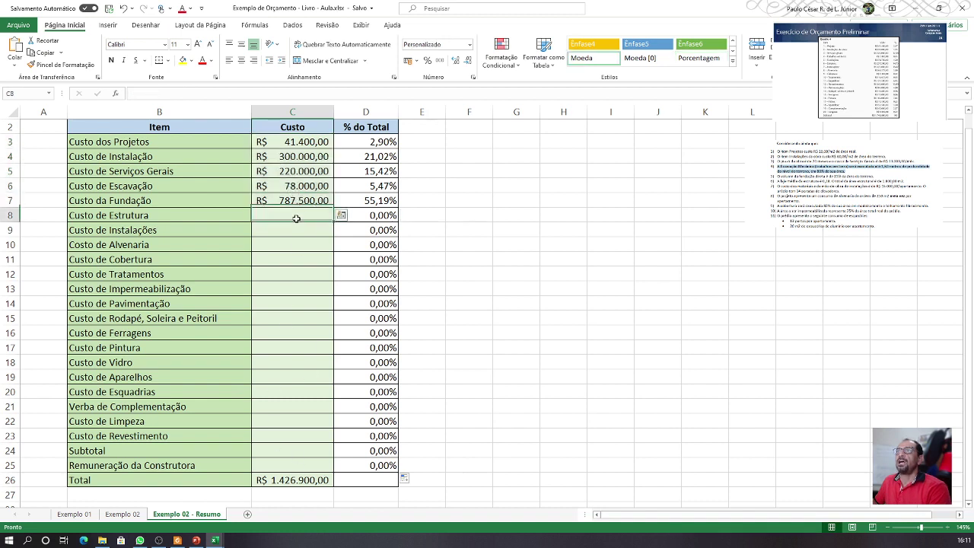
{"action": "left_click_drag", "start_coordinate": [379, 141], "coordinate": [378, 215]}
{"action": "left_click", "coordinate": [371, 171]}
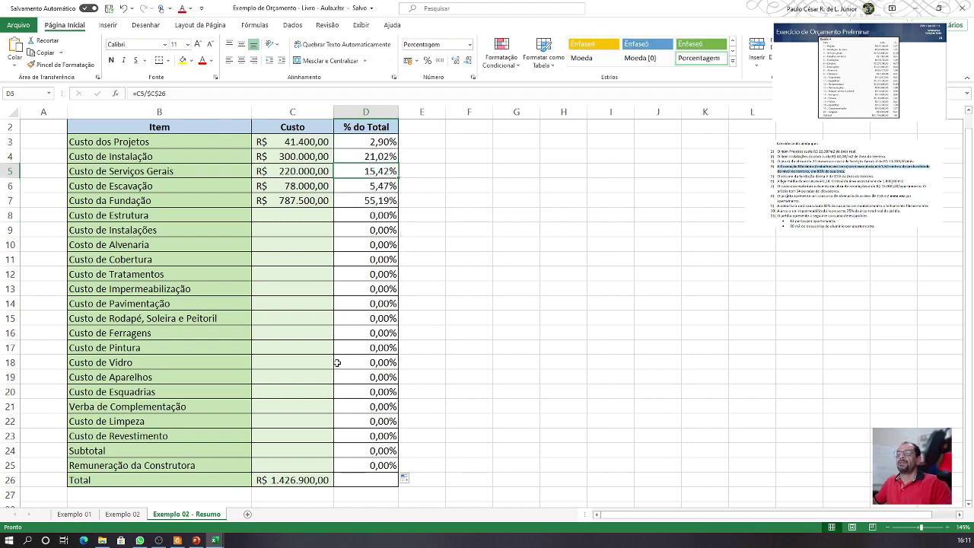
Step: Return to the structure rows of Exemplo 02 and page back through the Exercício de Orçamento Preliminar slides
{"action": "left_click", "coordinate": [134, 516]}
{"action": "left_click", "coordinate": [531, 289]}
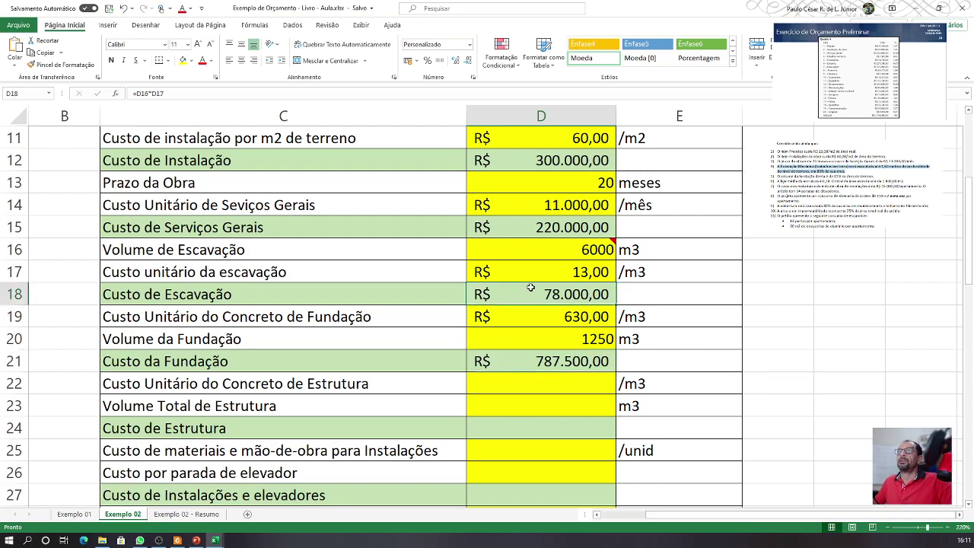
{"action": "scroll", "coordinate": [447, 328], "scroll_direction": "down", "scroll_amount": 2}
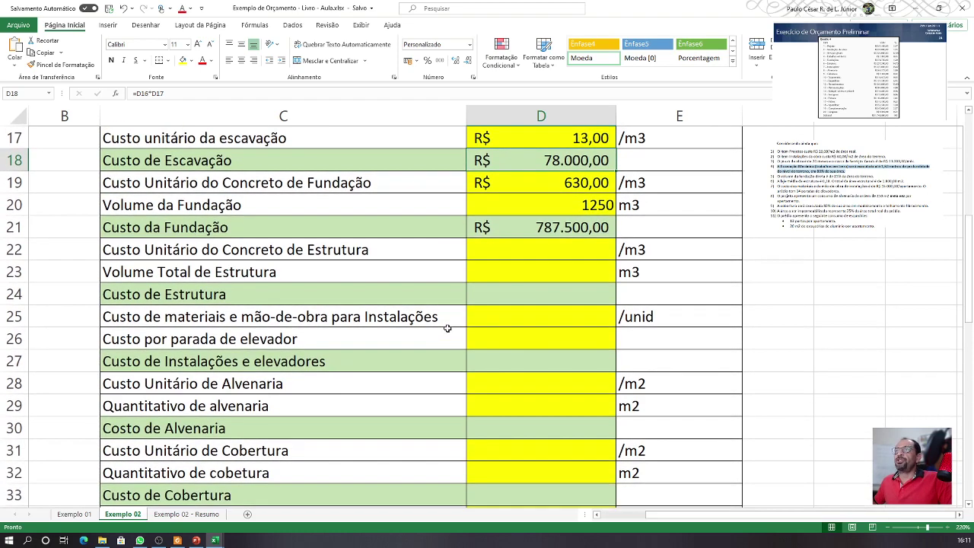
{"action": "left_click", "coordinate": [502, 296]}
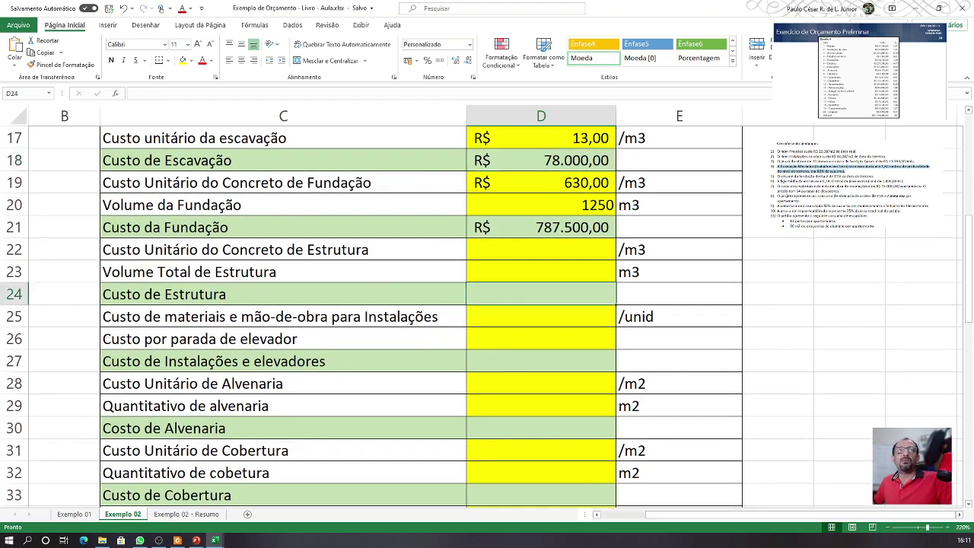
{"action": "left_click", "coordinate": [361, 280]}
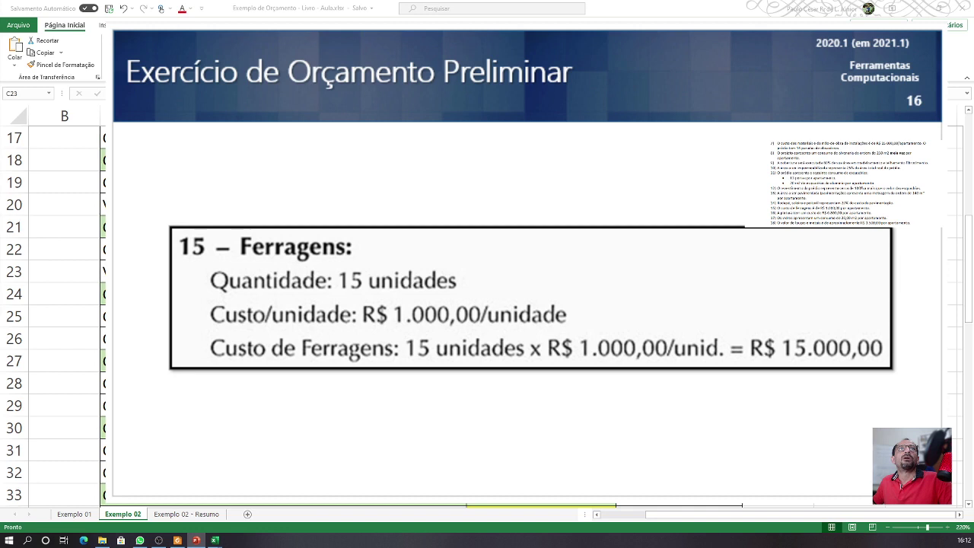
{"action": "key", "text": "Left"}
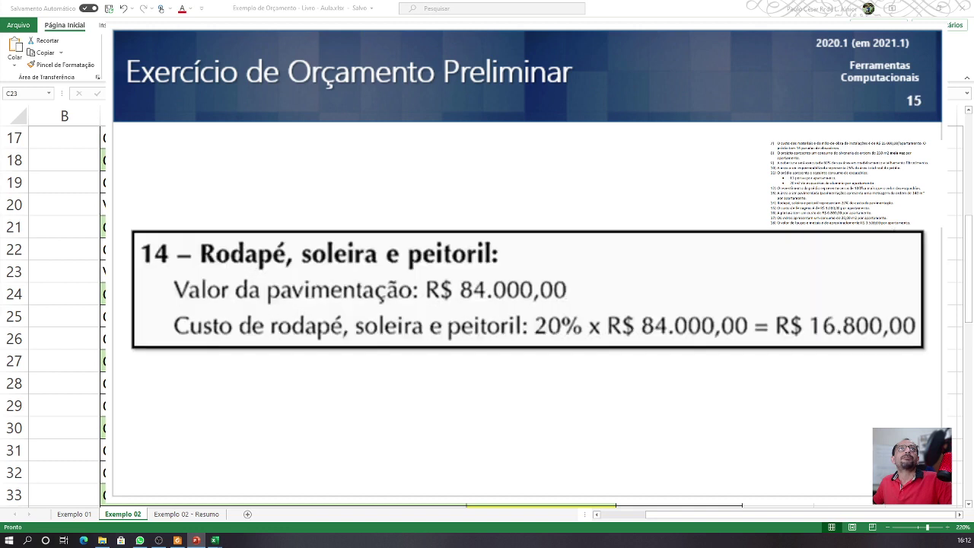